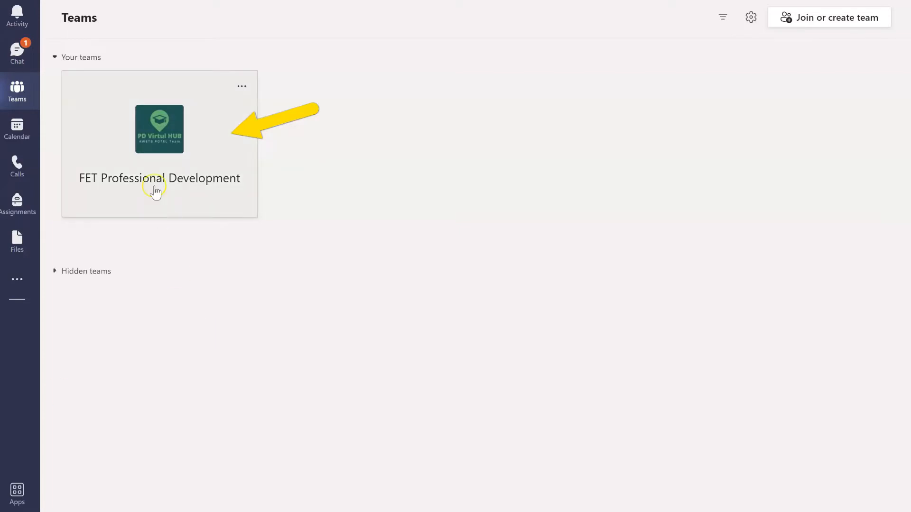
Show the Files of the ePortfolio Project channel in the FET Professional Development team, heading to SharePoint
click(179, 145)
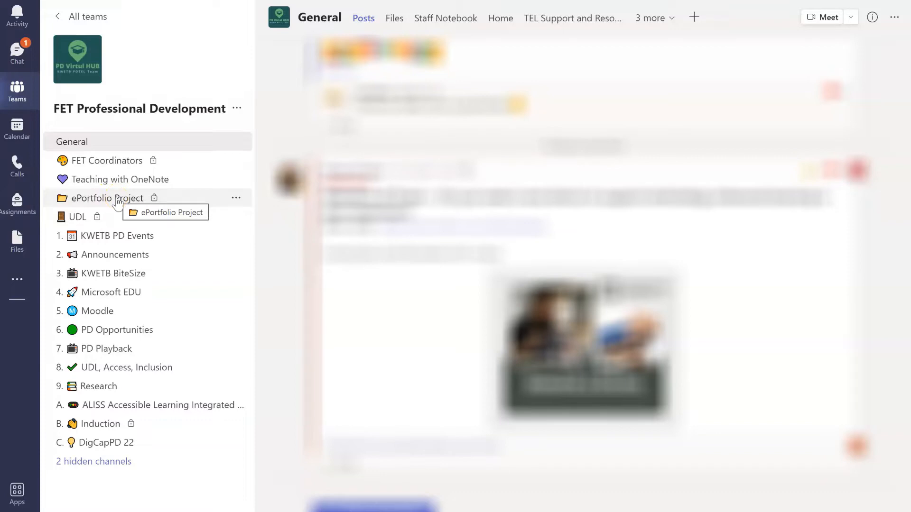
click(117, 199)
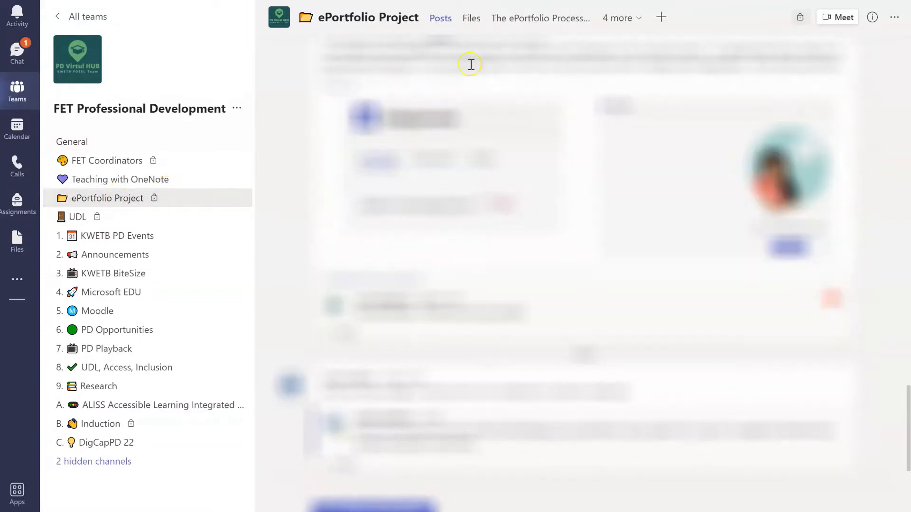
click(472, 19)
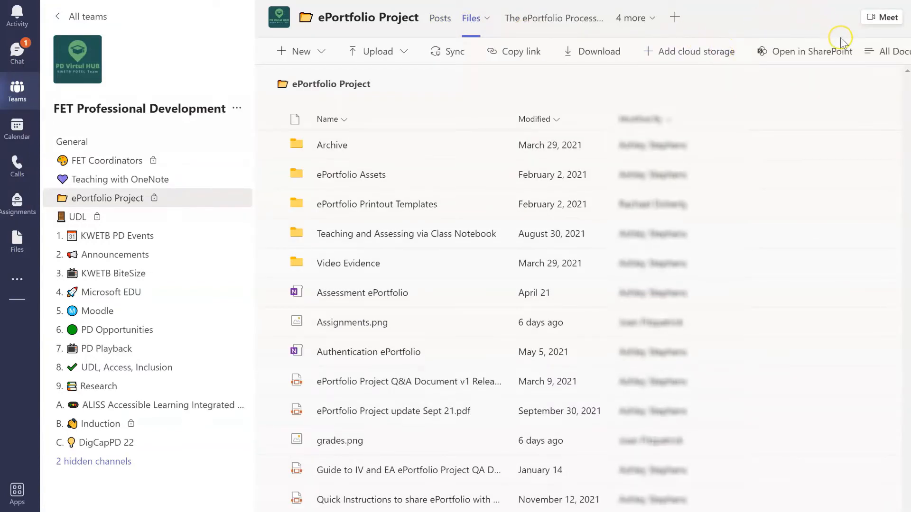
click(813, 57)
Open the channel's file library in SharePoint, signing in with the work account
click(831, 49)
click(816, 54)
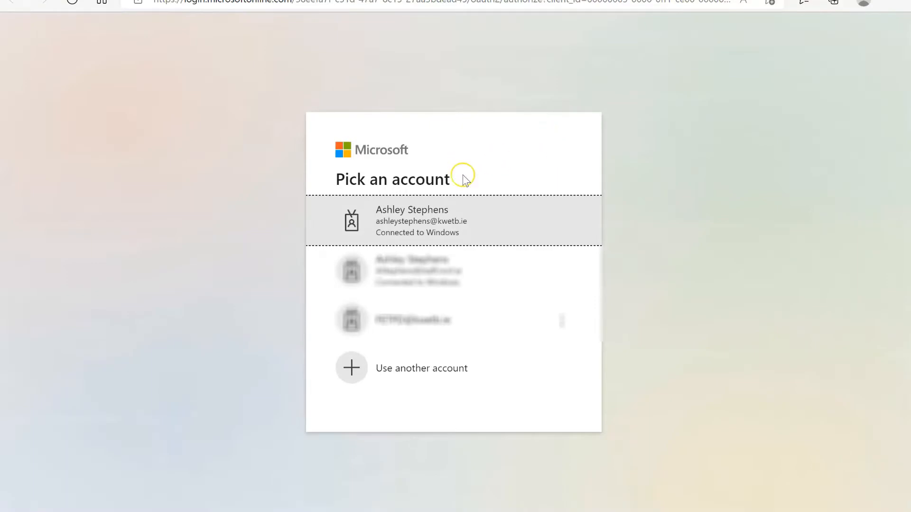
click(447, 224)
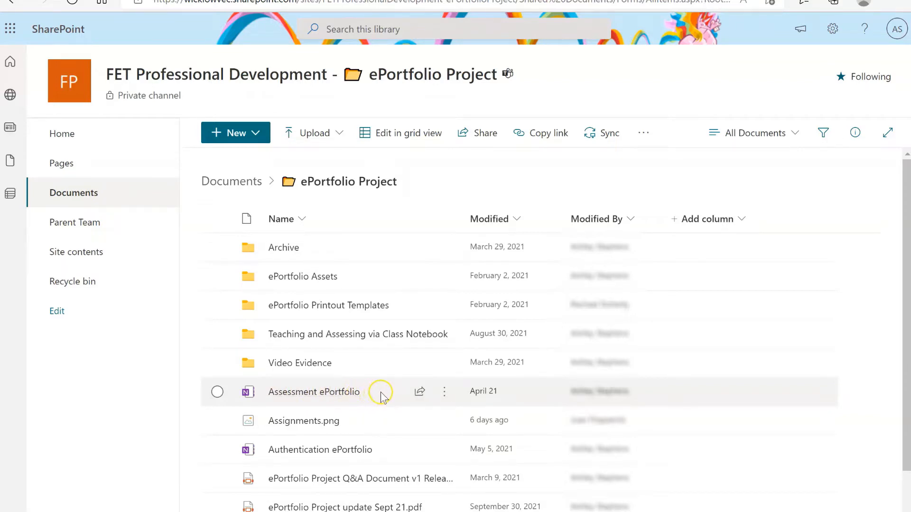
Copy the Assessment ePortfolio notebook to My files > ePortfolio Project
click(443, 392)
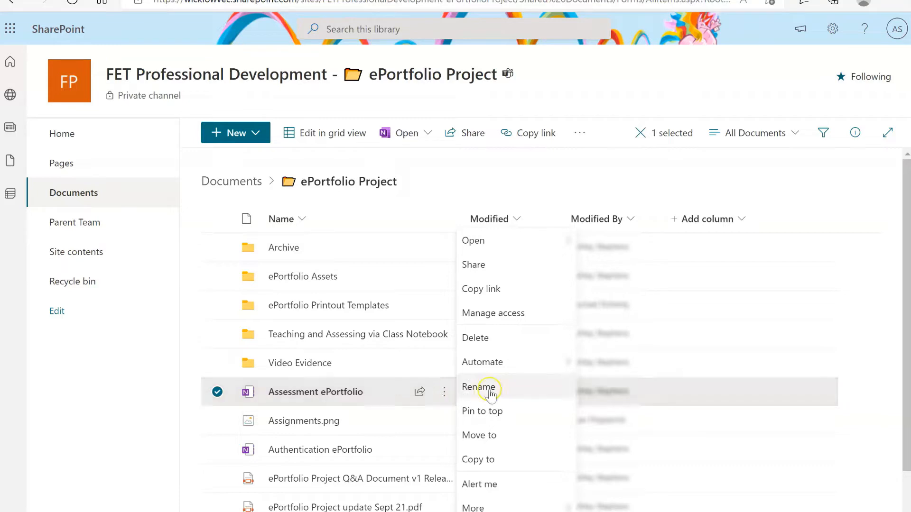
click(521, 464)
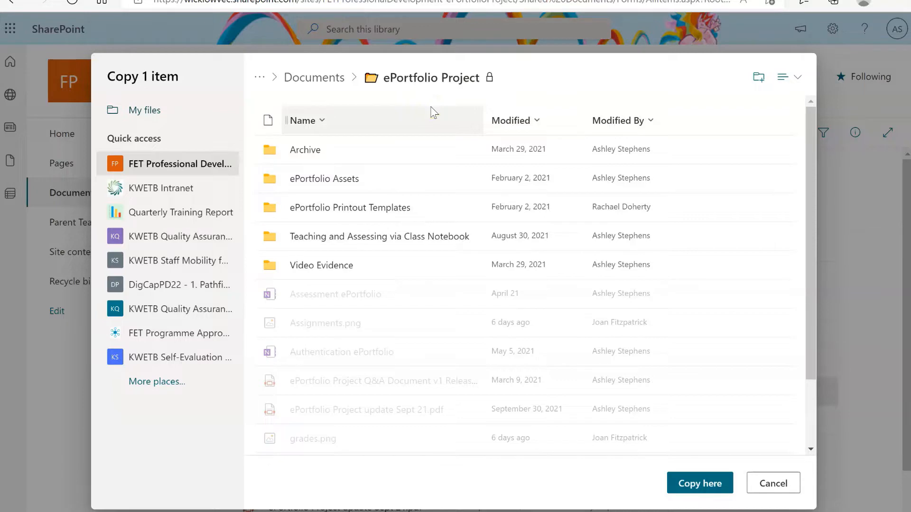
click(158, 112)
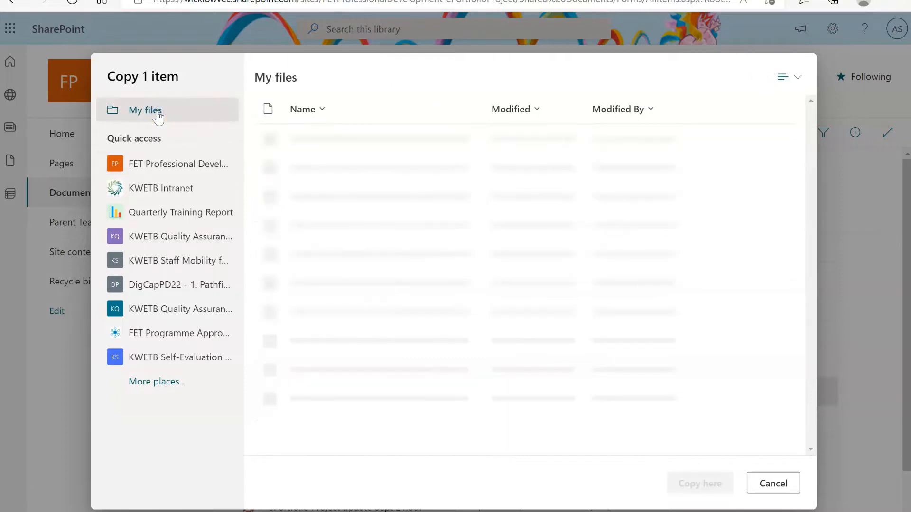
scroll(808, 364, down, 5)
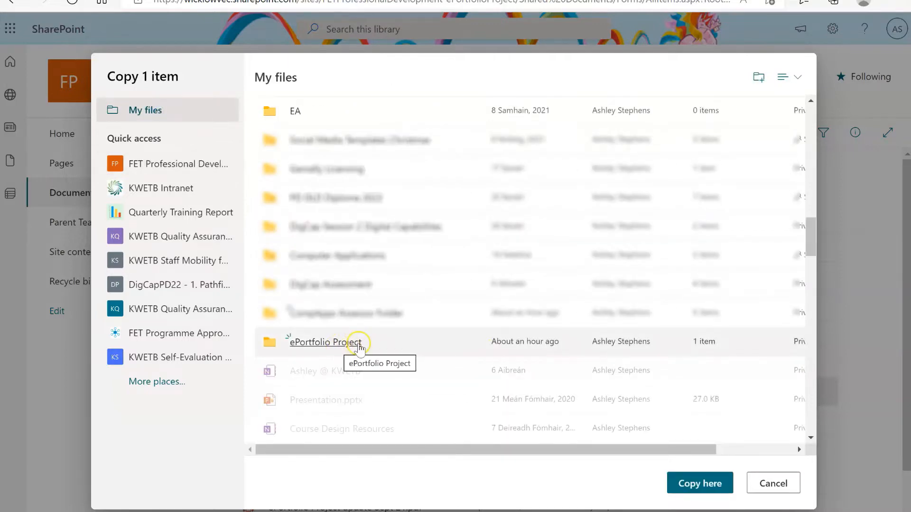
click(340, 342)
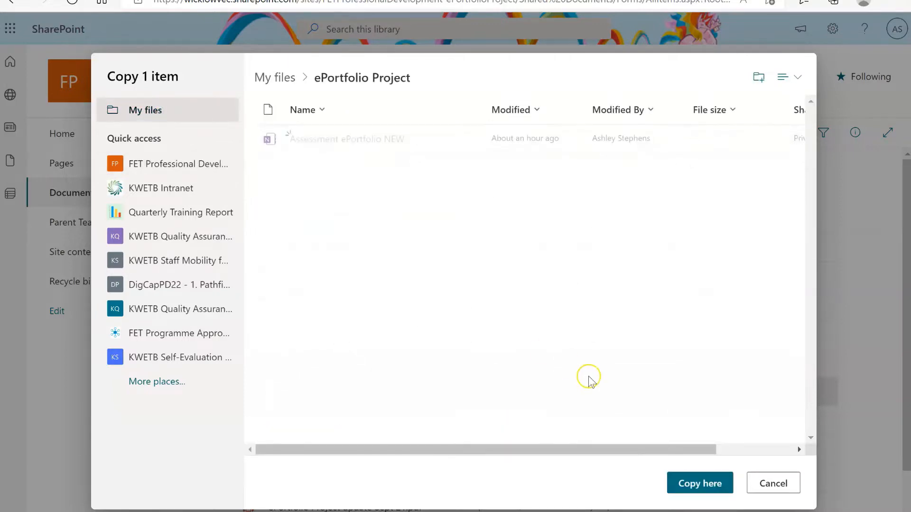
click(682, 494)
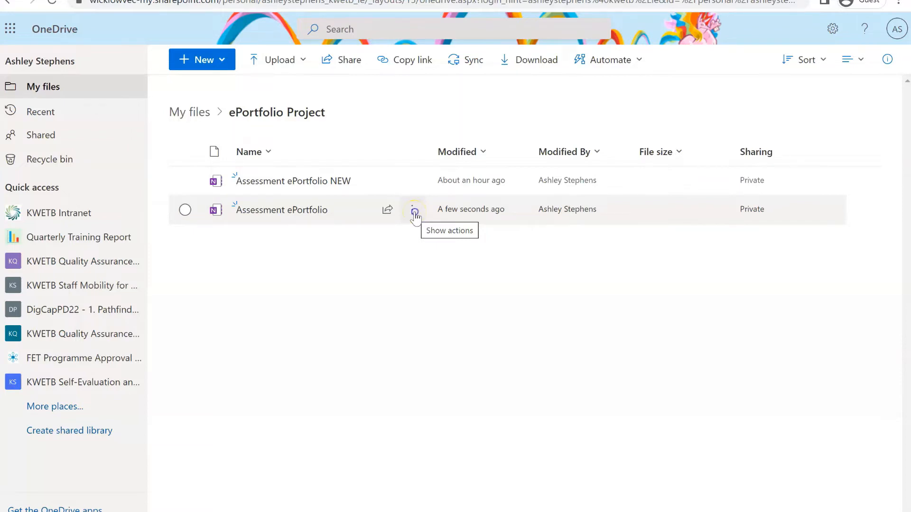
Rename the copied Assessment ePortfolio notebook to '4N1112 CompApps AS' and open it
click(413, 212)
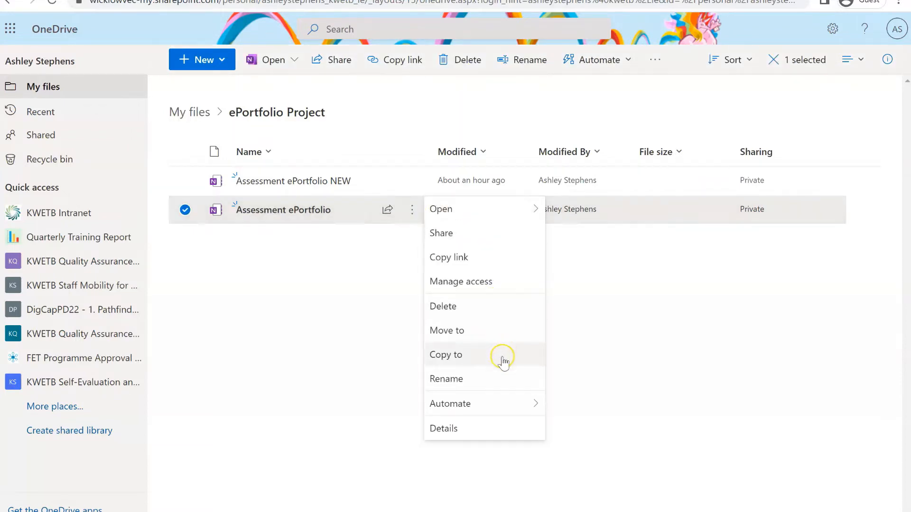
click(477, 380)
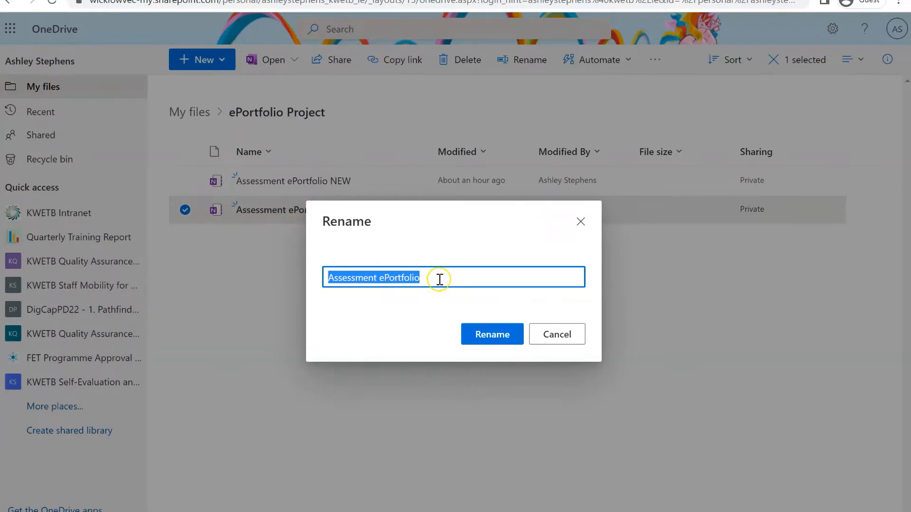
key(BackSpace)
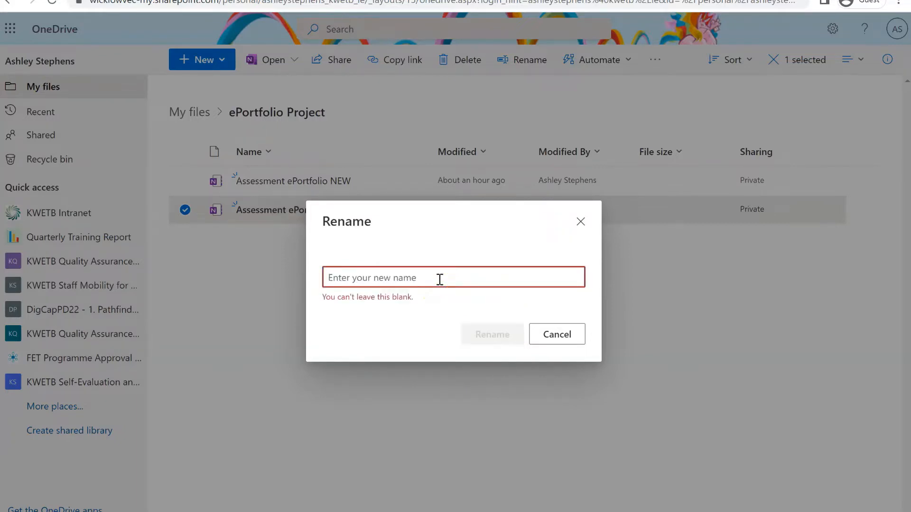
text($)
key(BackSpace)
text(4)
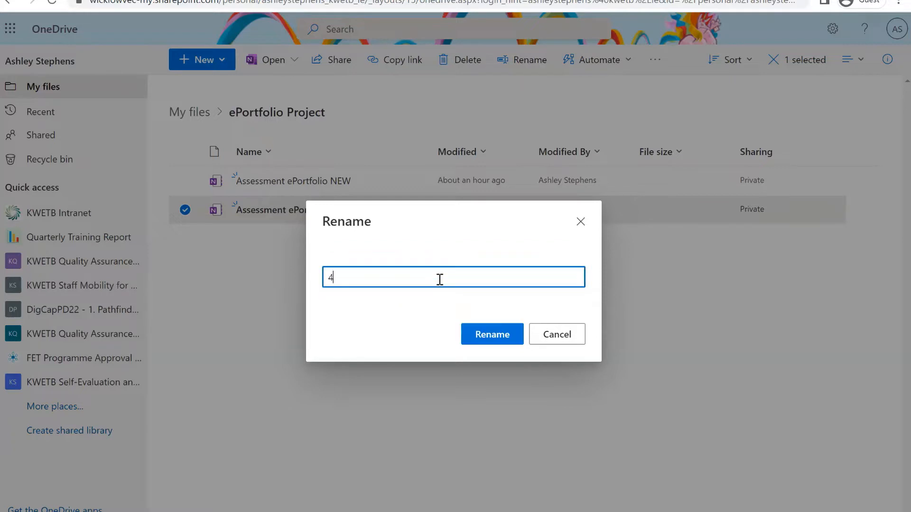
text(N1112 Com)
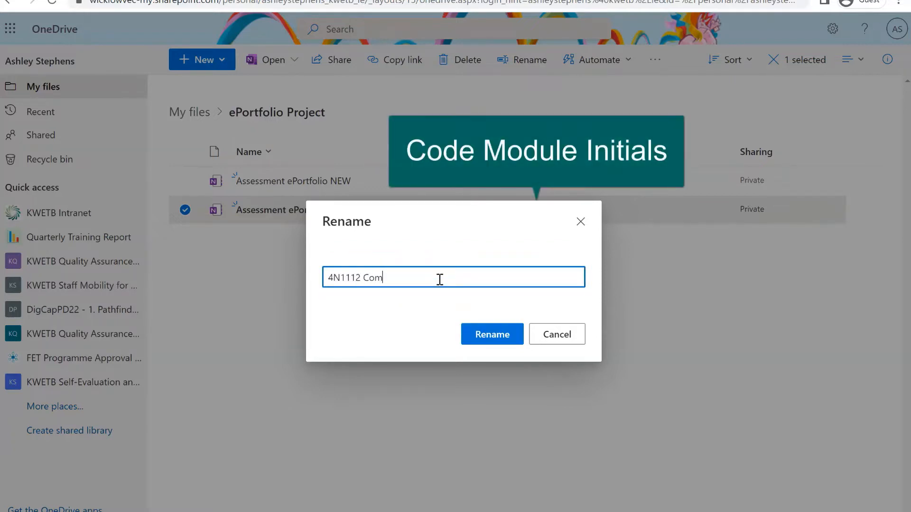
text(pApps AS)
click(492, 335)
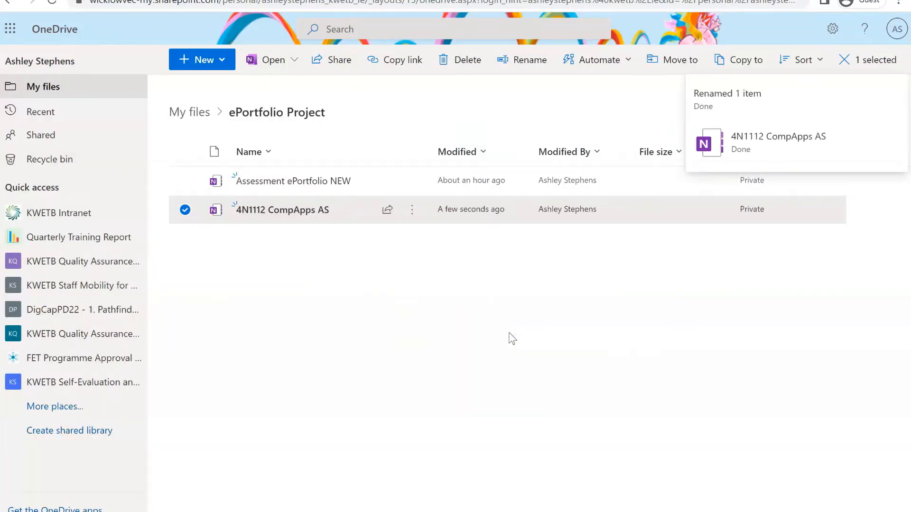
click(282, 210)
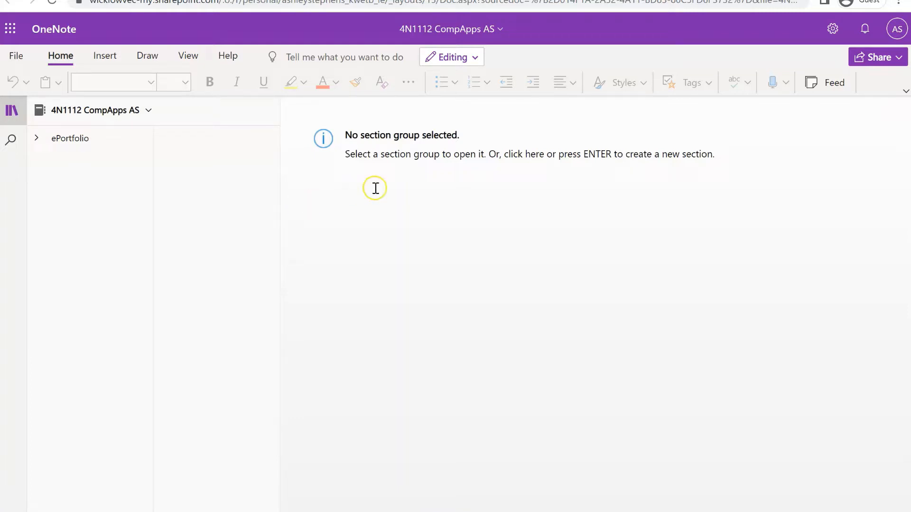
Open the 4N1112 CompApps AS notebook in the OneNote for Windows 10 desktop app
click(477, 59)
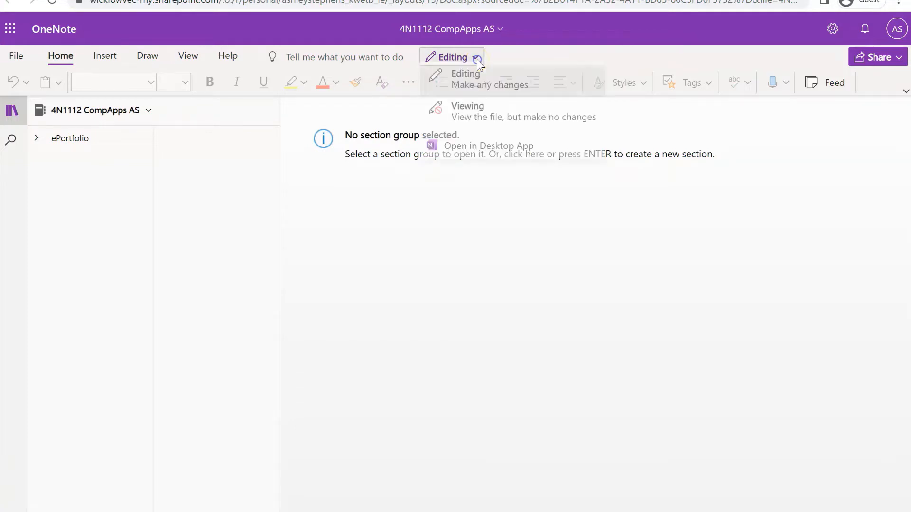
click(492, 151)
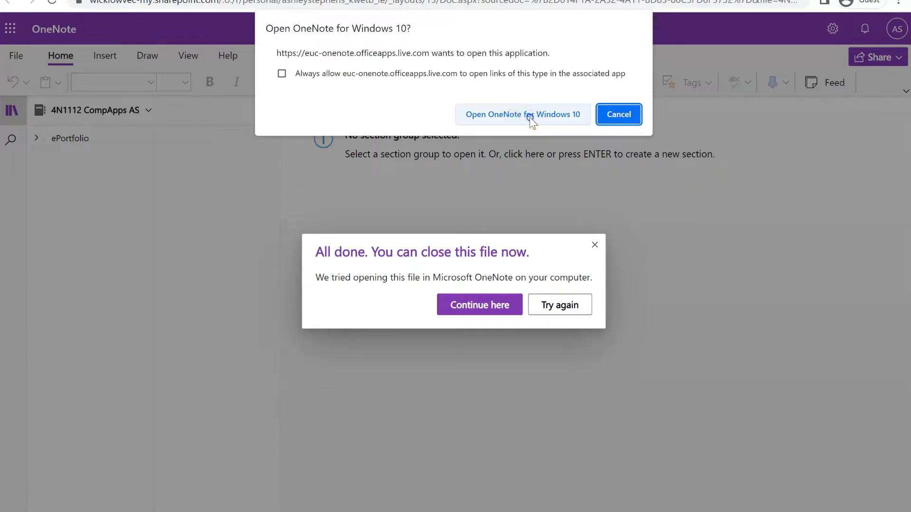
click(529, 118)
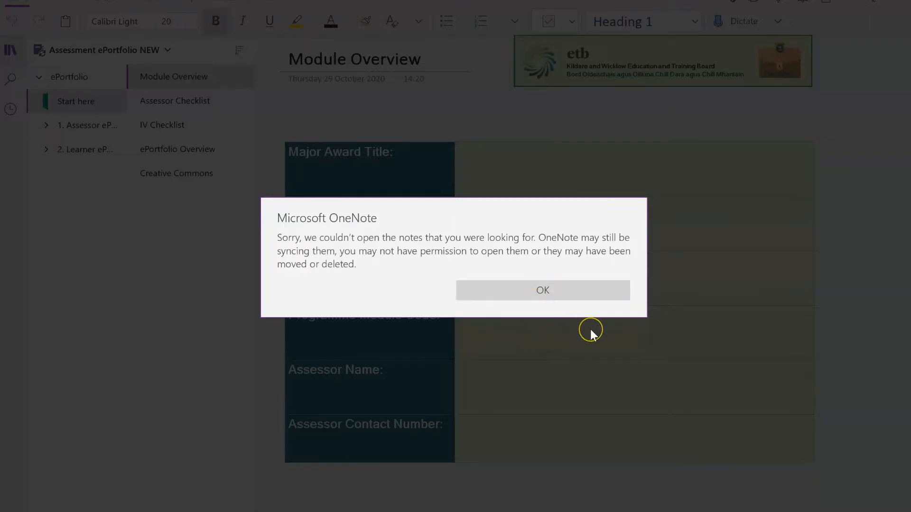
Open the 4N1112 CompApps AS notebook from More Notebooks and show ePortfolio's Start here section
click(548, 290)
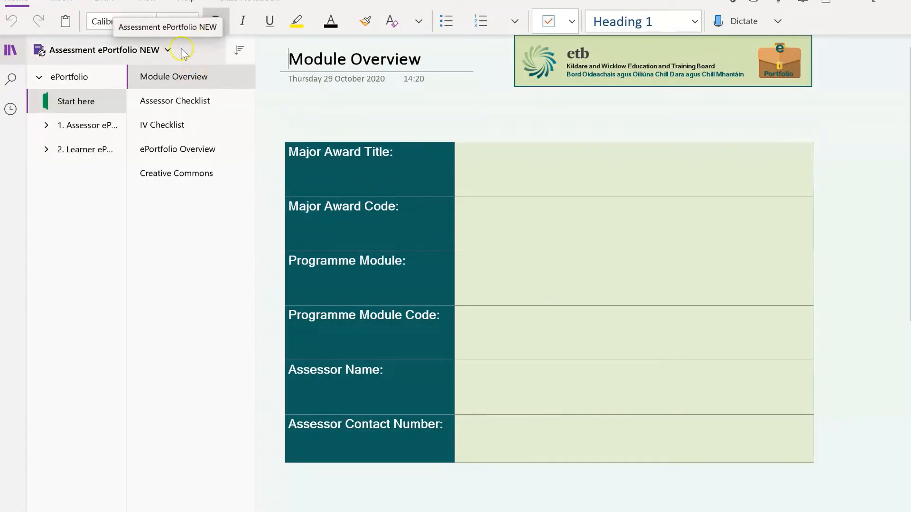
click(167, 51)
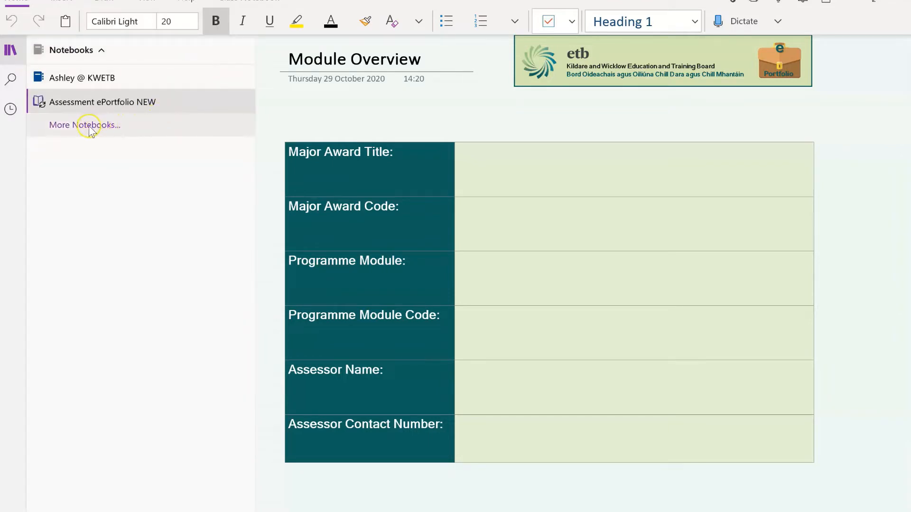
click(105, 126)
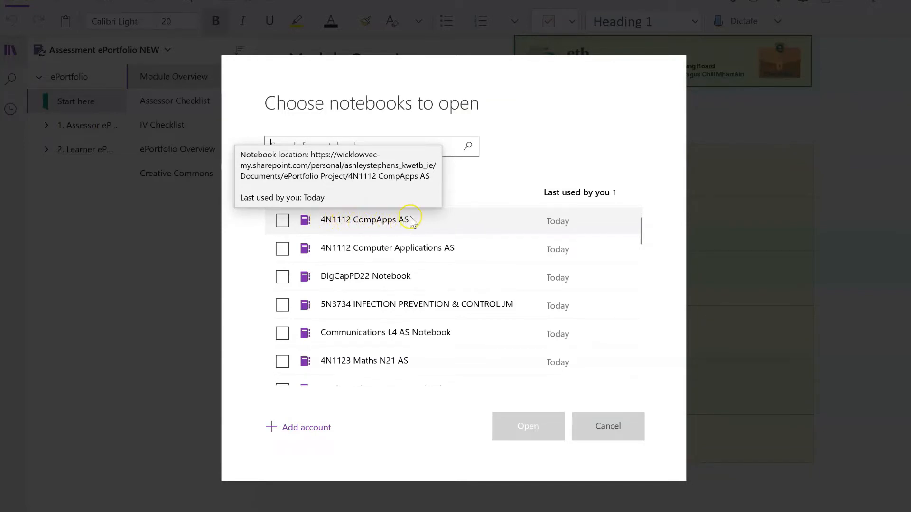
click(283, 220)
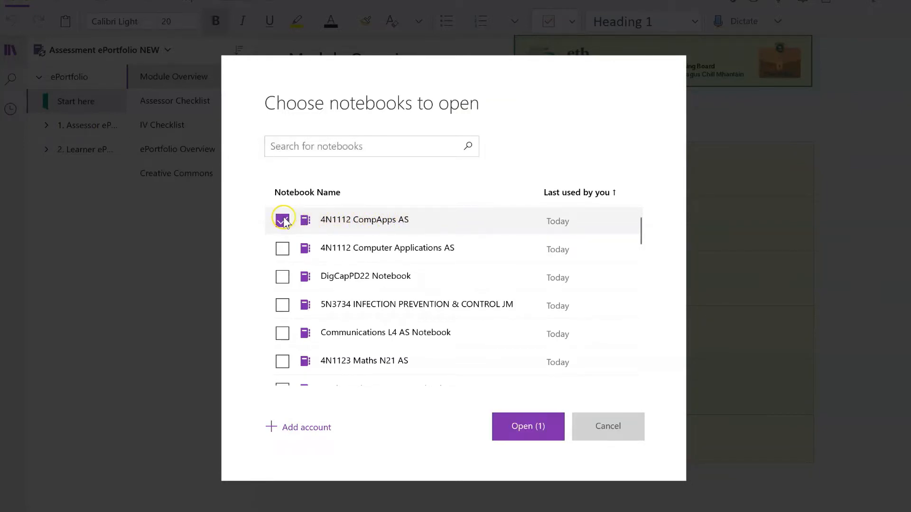
click(526, 427)
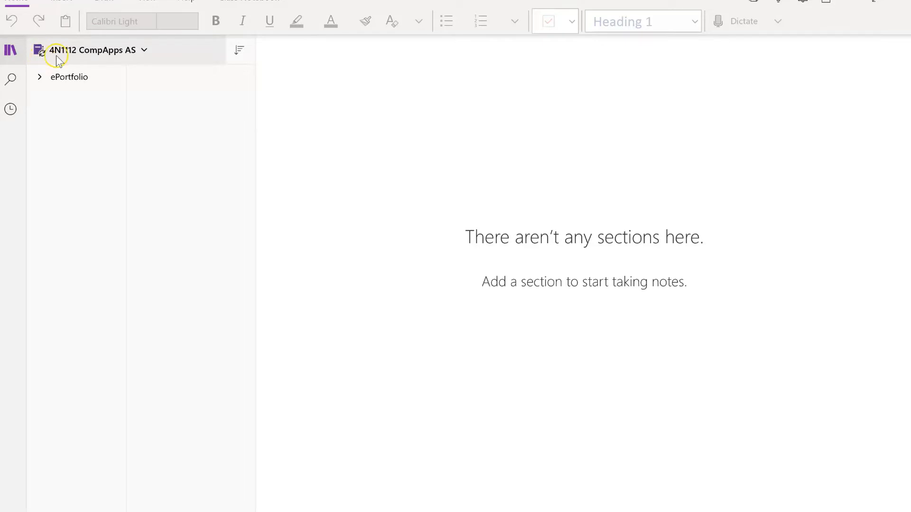
click(39, 77)
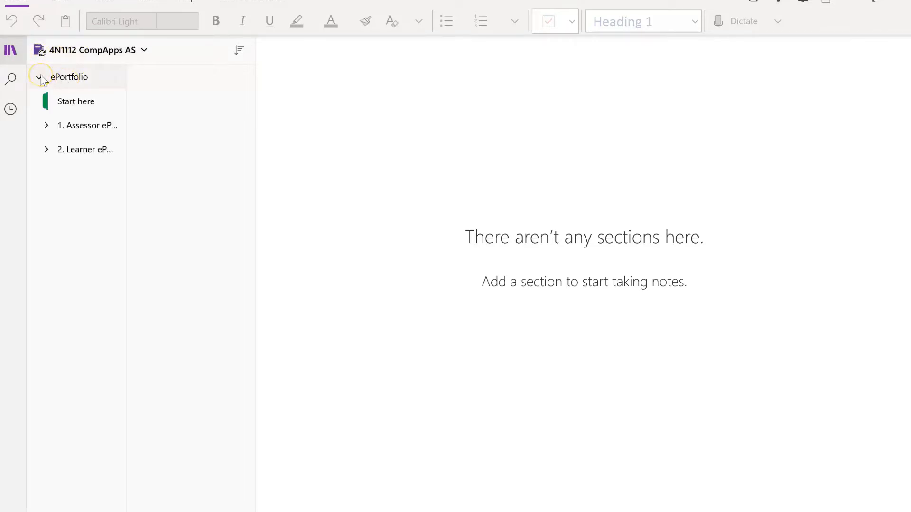
click(55, 101)
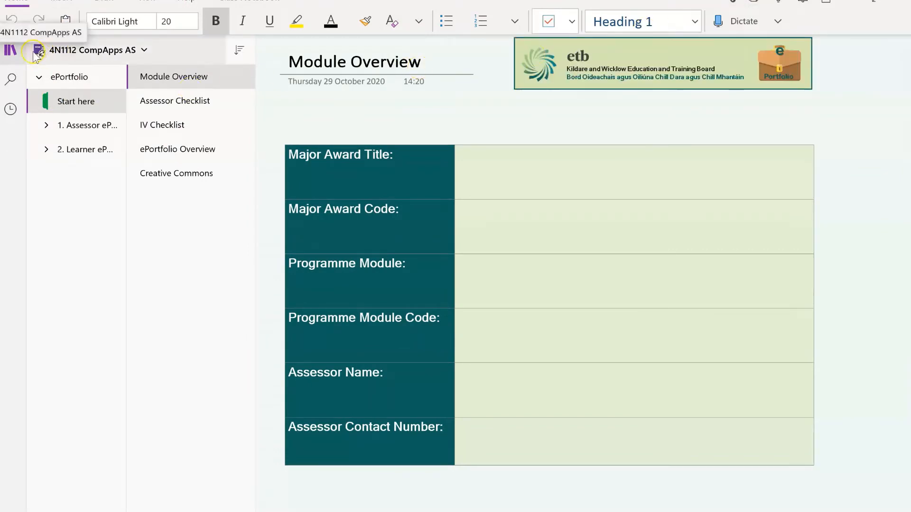
right_click(114, 53)
click(178, 85)
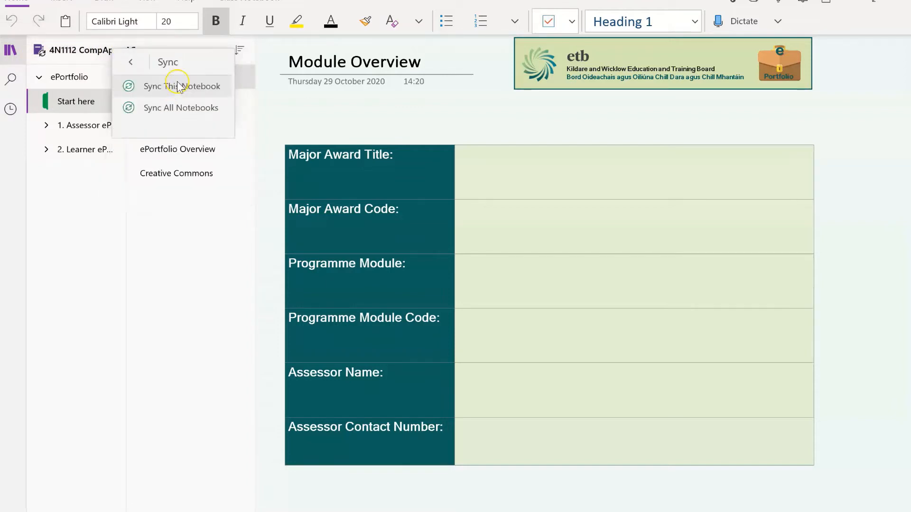
click(176, 87)
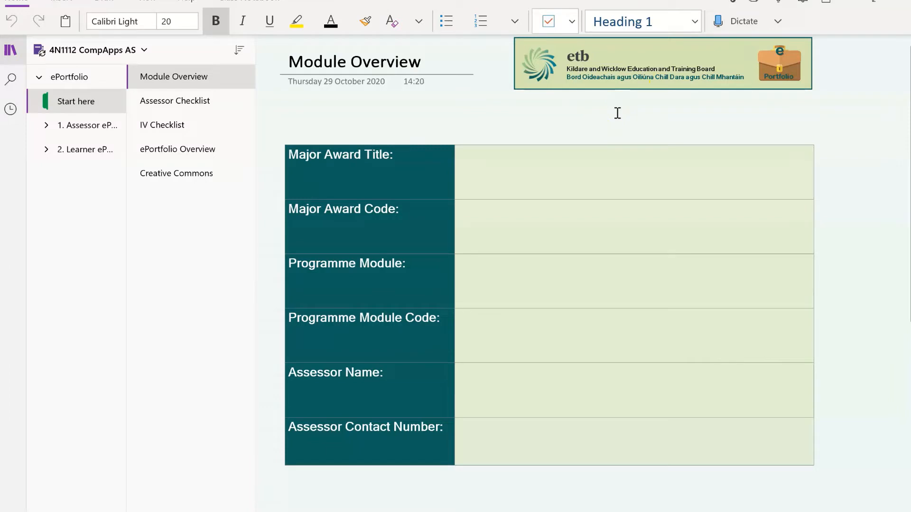
click(503, 158)
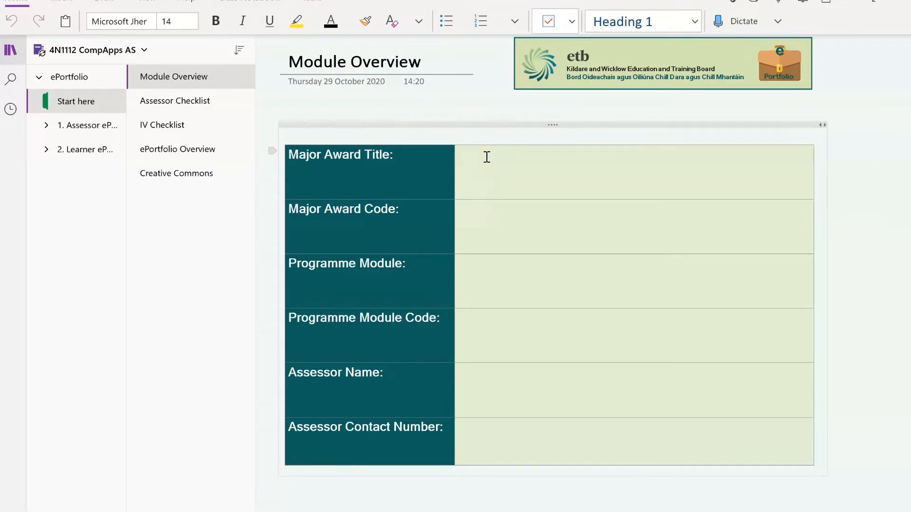
Enter General Learning, 4M2010, Computer Applications and the module code in the Module Overview table
text(General  Learning)
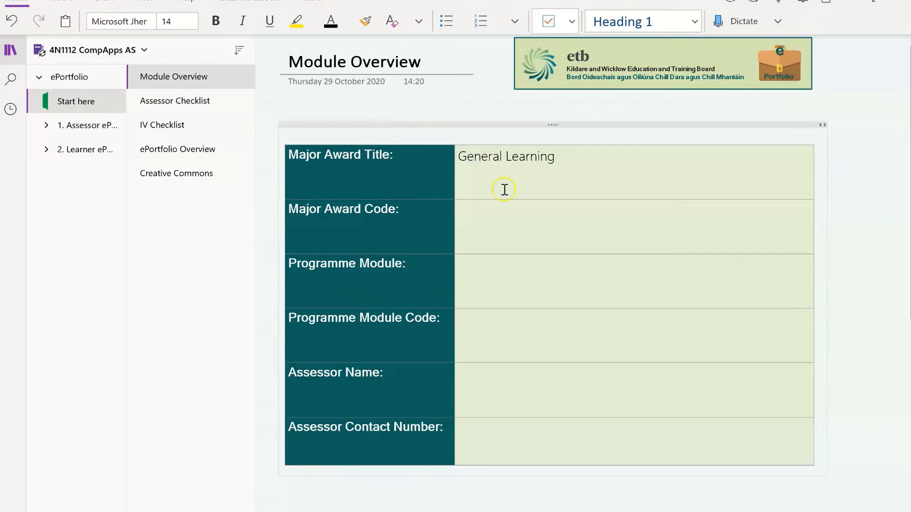
click(492, 226)
text(4M2010)
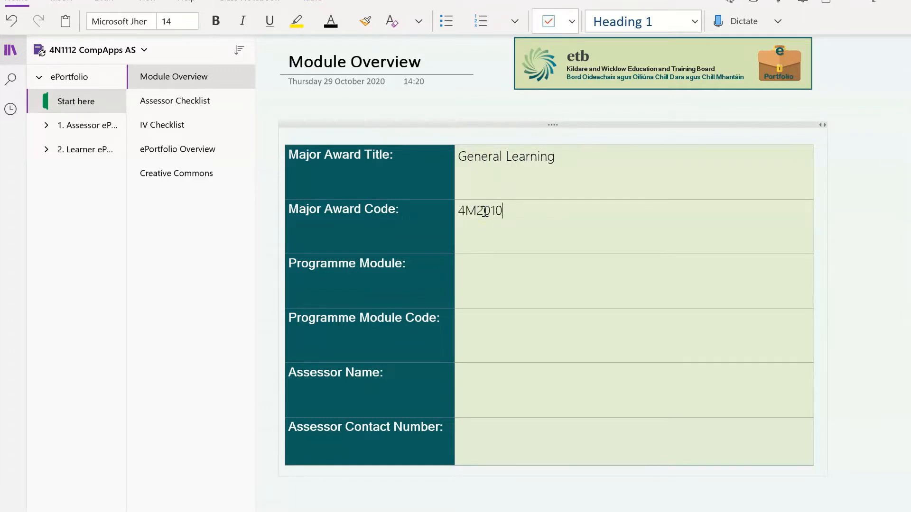
click(506, 269)
text(C)
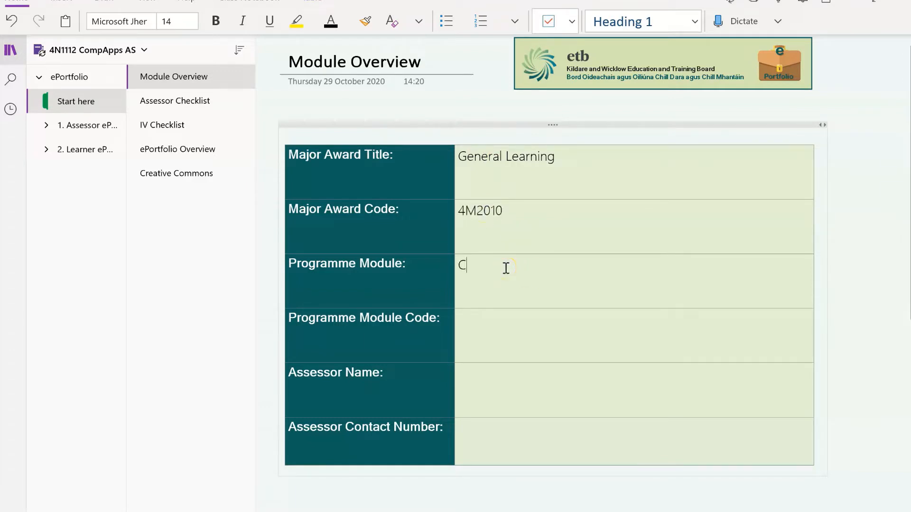
text(omputer A)
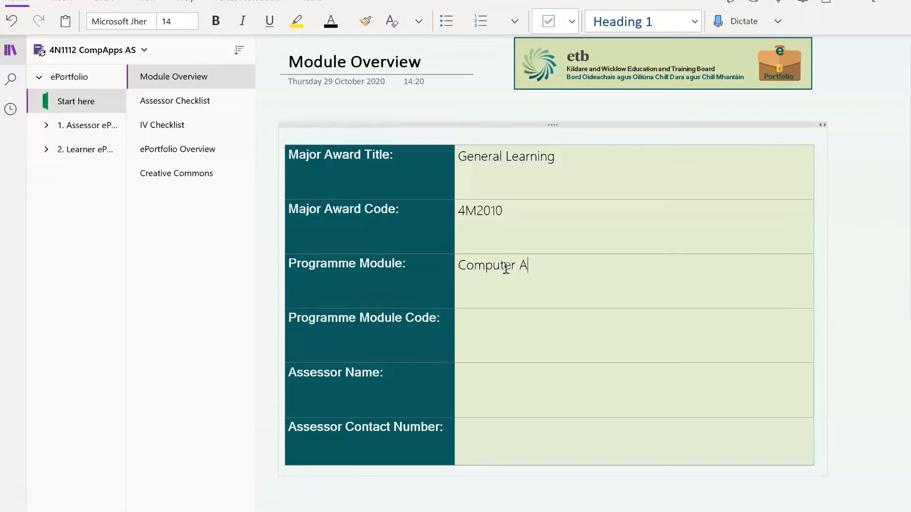
text(pplications)
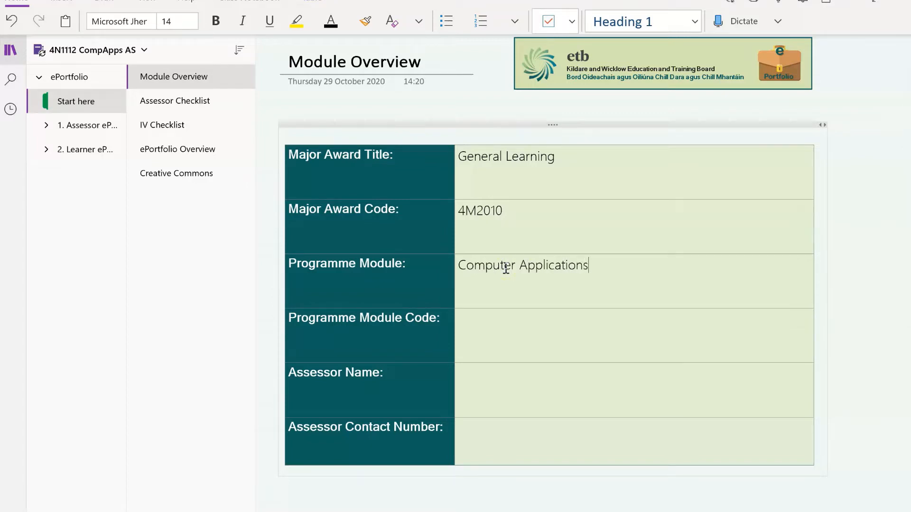
click(511, 318)
text(4N1112)
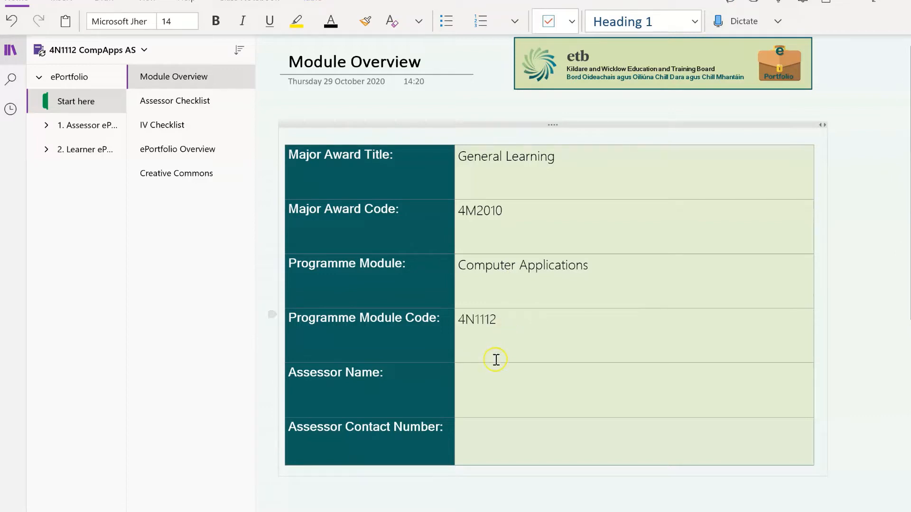
Fill in the assessor's name and contact number, then go to the Assessor Checklist page
click(488, 377)
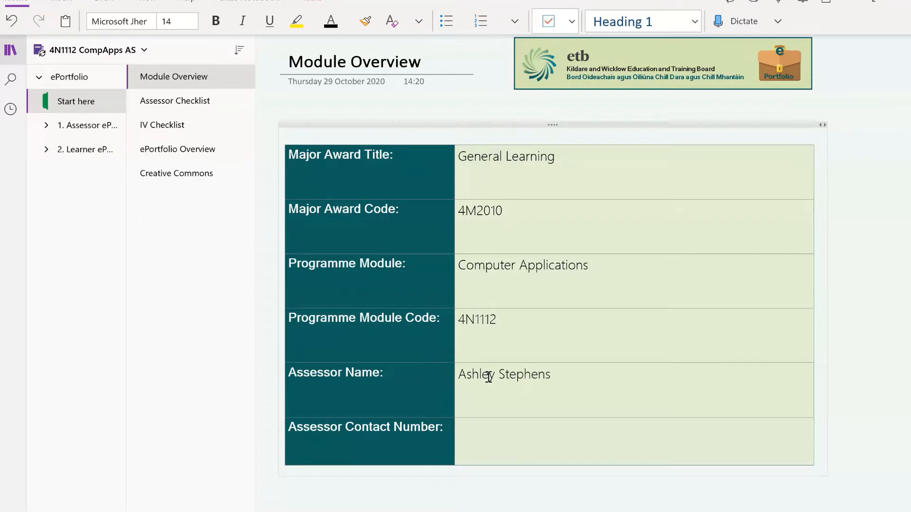
click(482, 433)
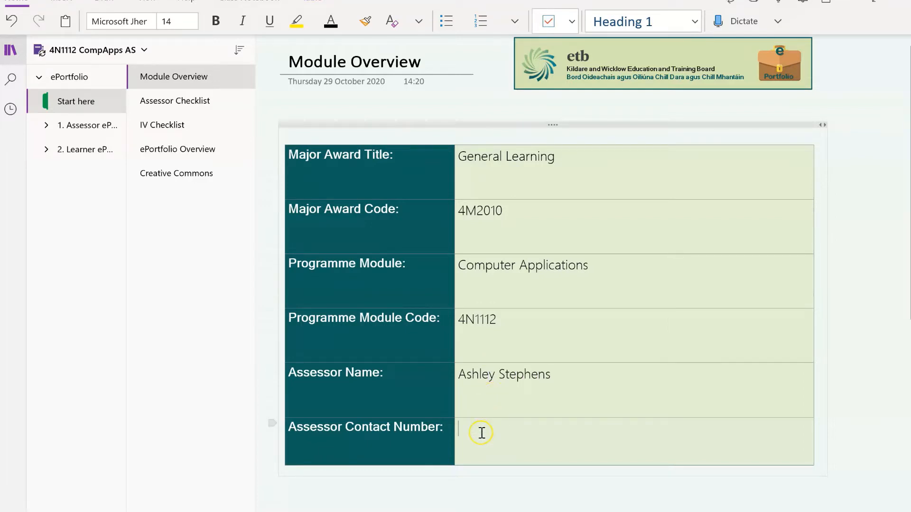
click(691, 418)
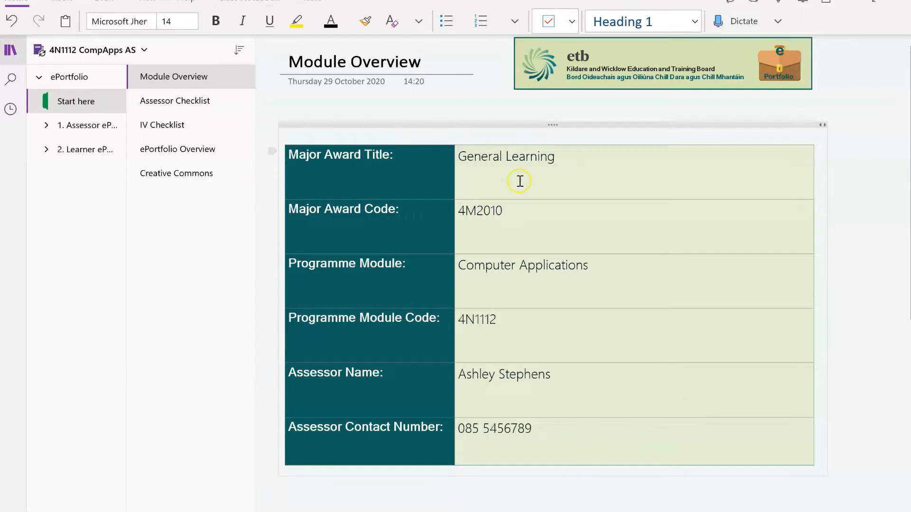
click(199, 102)
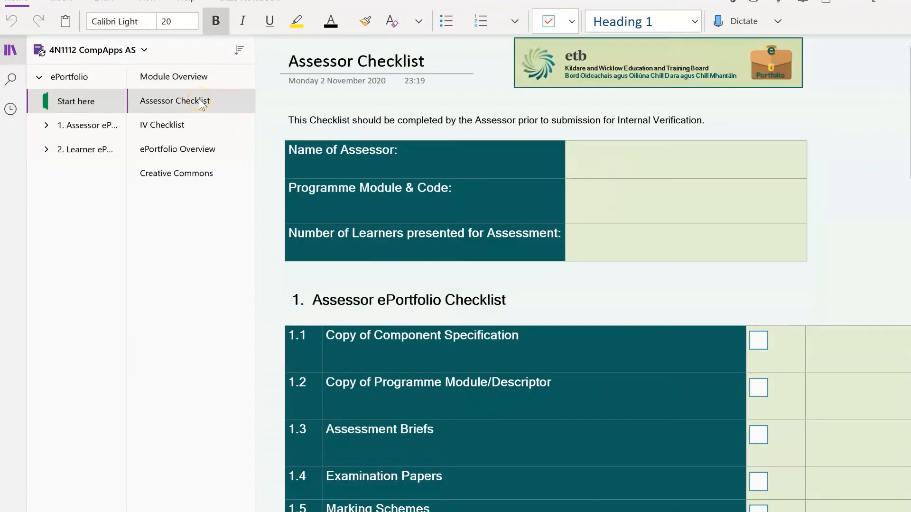
Enter the assessor's name and 'Computer Applications 4N1112' in the Assessor Checklist's top table
click(545, 154)
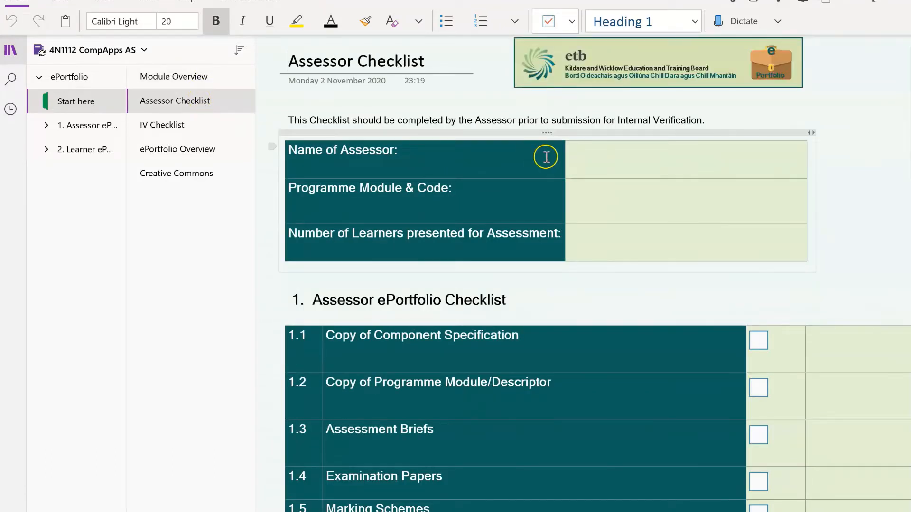
click(602, 155)
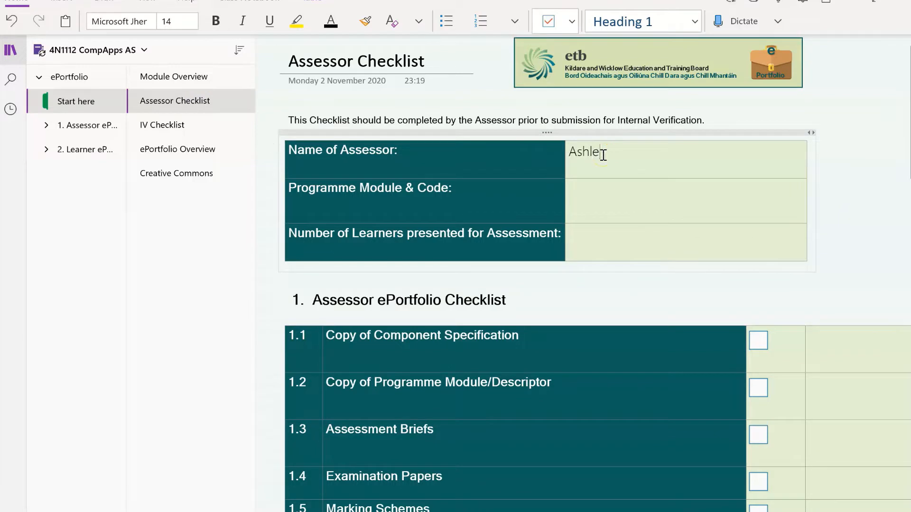
text(Computer )
text(A)
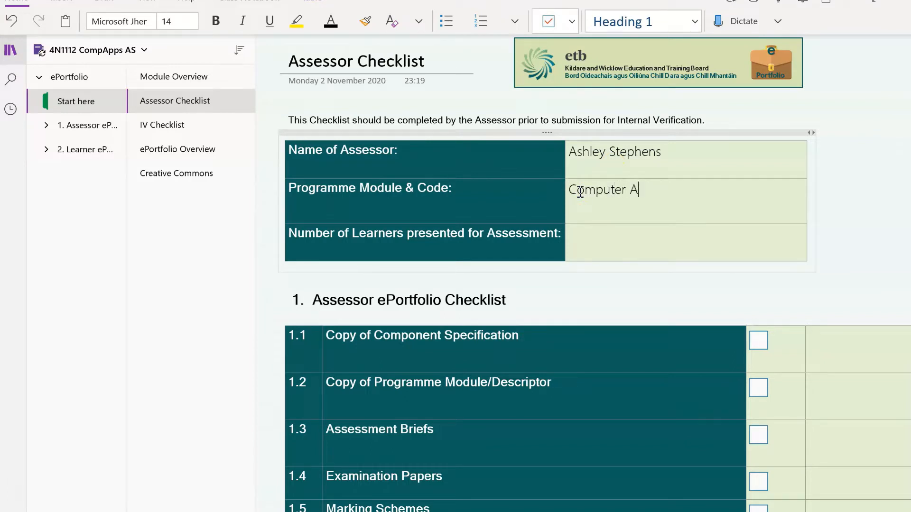
text(pplications 4N1112)
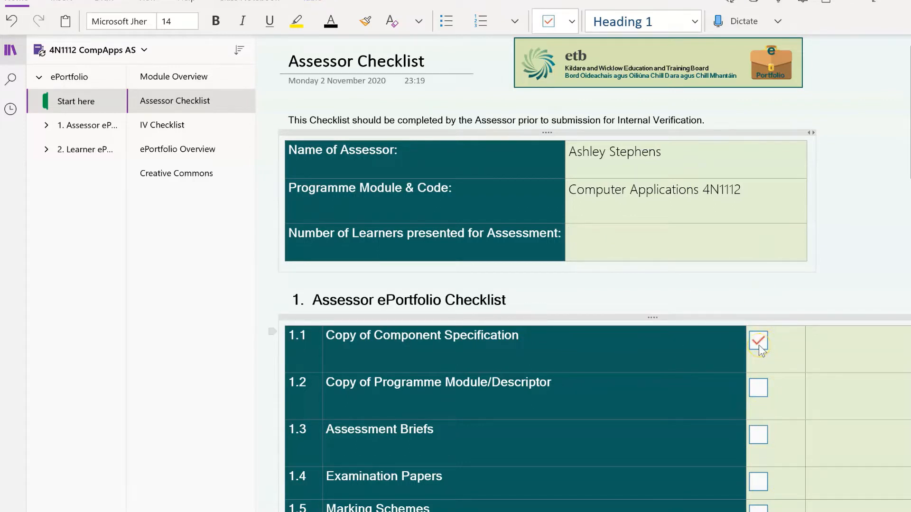
click(838, 345)
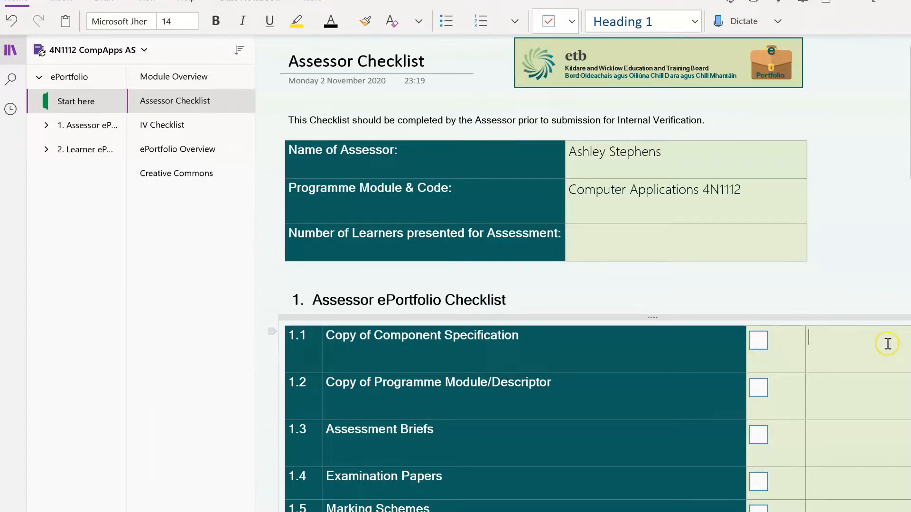
On the IV Checklist page, enter the assessor's name and award Computer Applications 4N1112
click(176, 124)
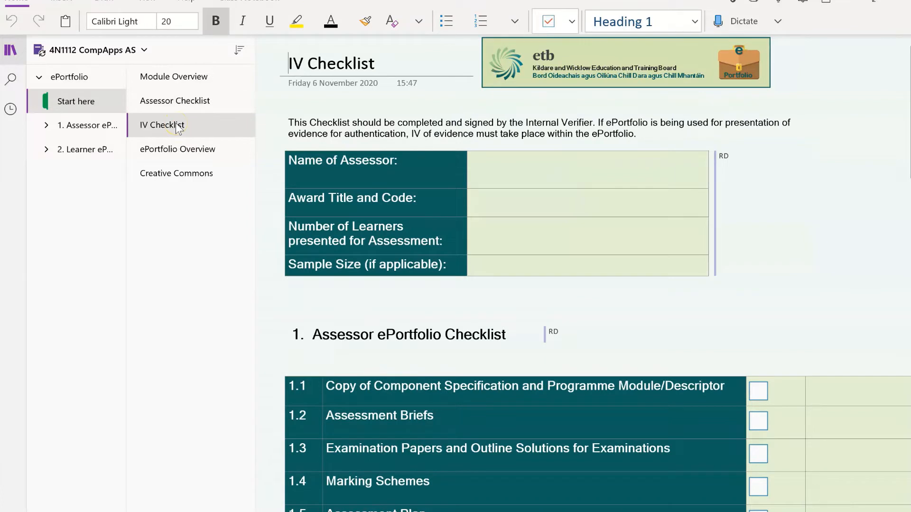
click(526, 166)
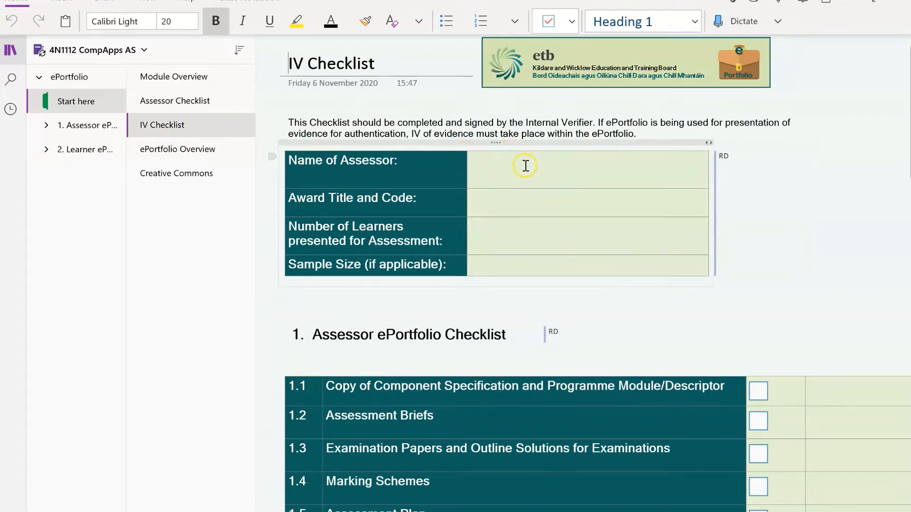
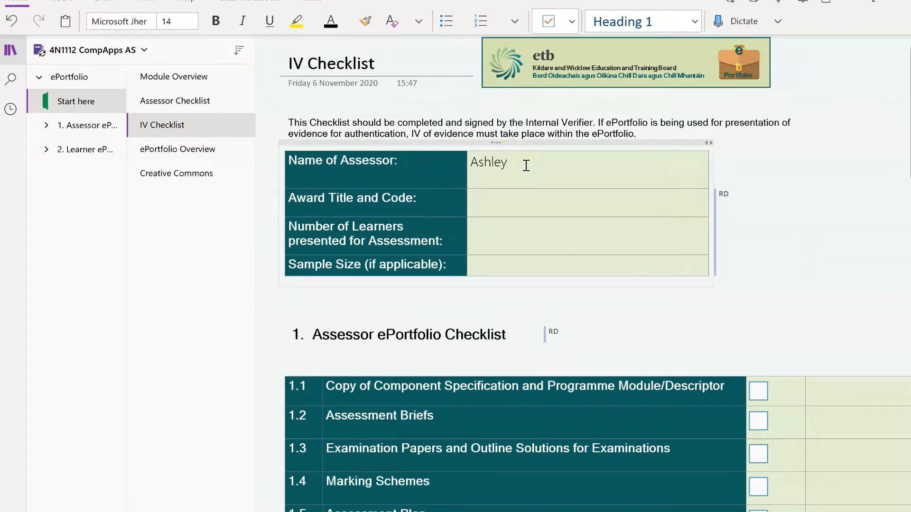
click(499, 200)
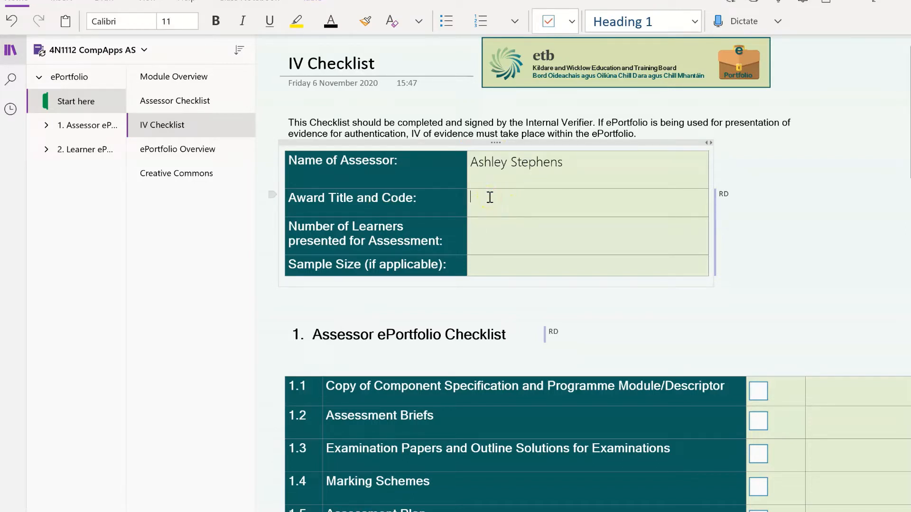
text(Computer Applications 4N111)
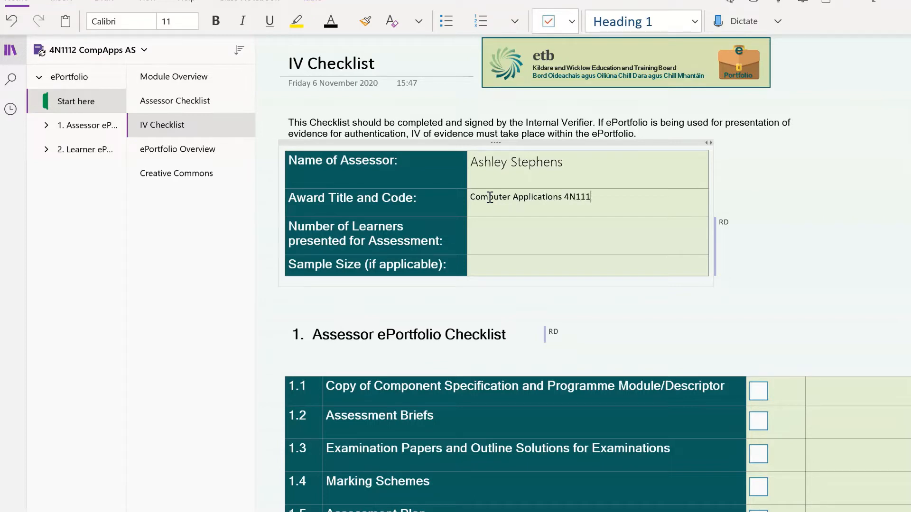
text(2)
Format the award title and code in Microsoft JhengHei Light, size 14
drag(597, 198, 558, 198)
click(536, 162)
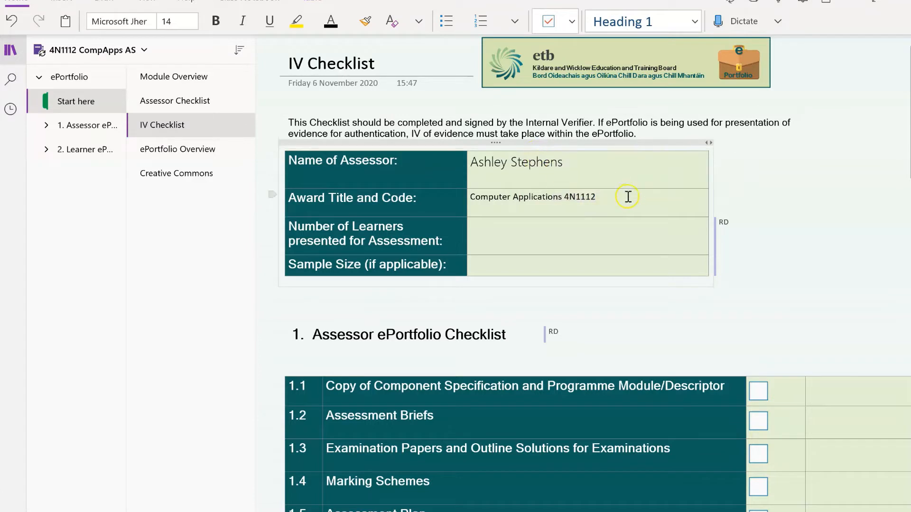
triple_click(471, 199)
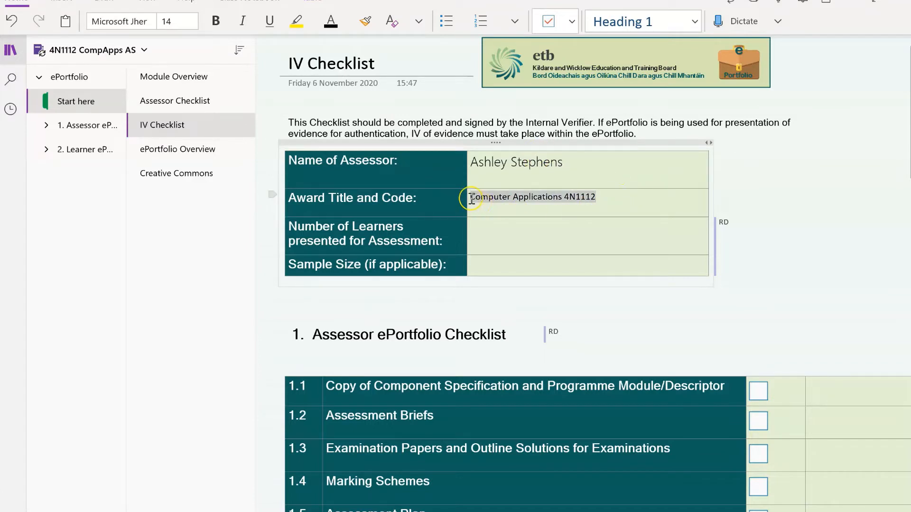
click(151, 21)
click(160, 92)
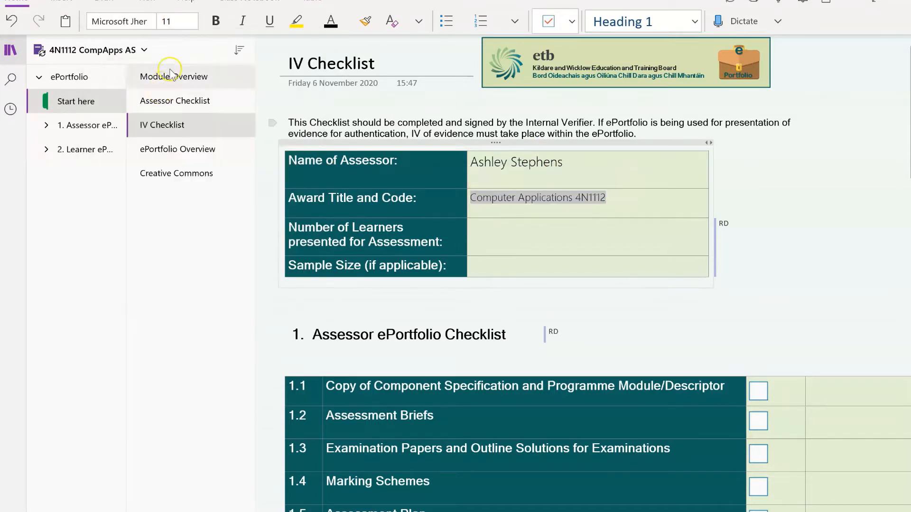
click(181, 21)
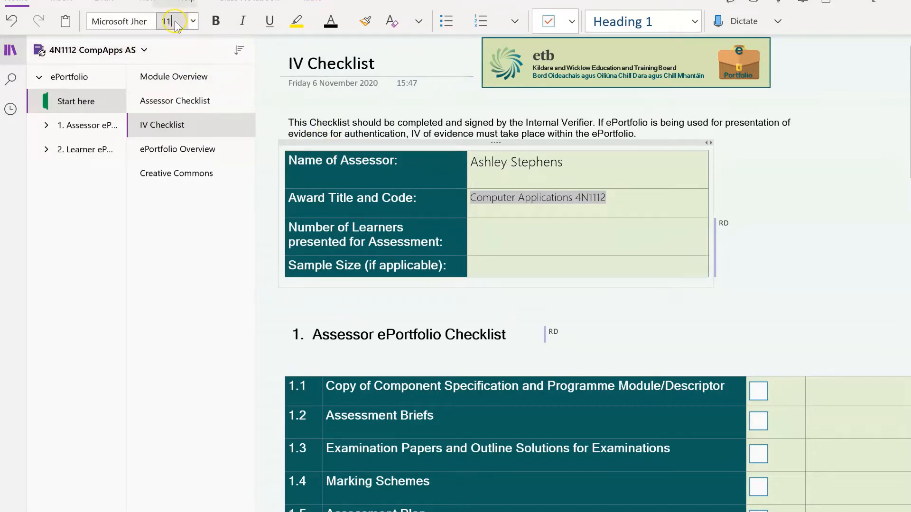
text(14)
key(Return)
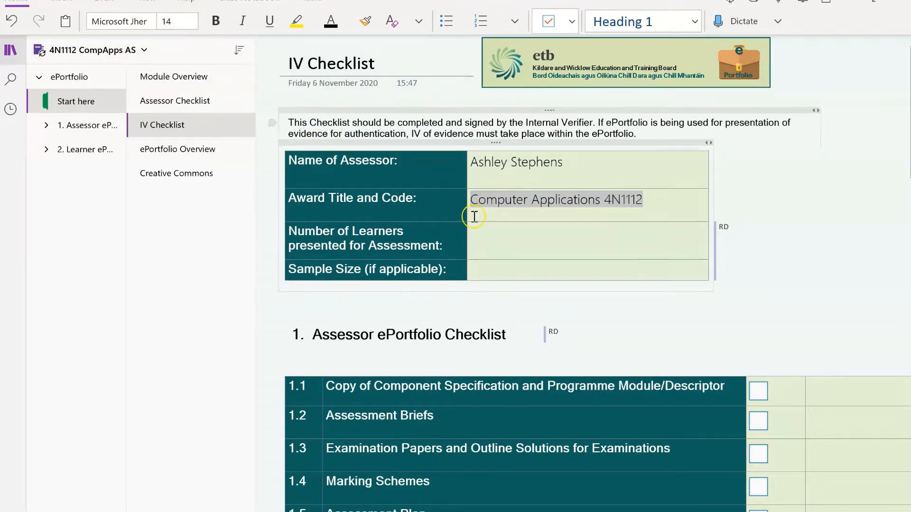
click(549, 243)
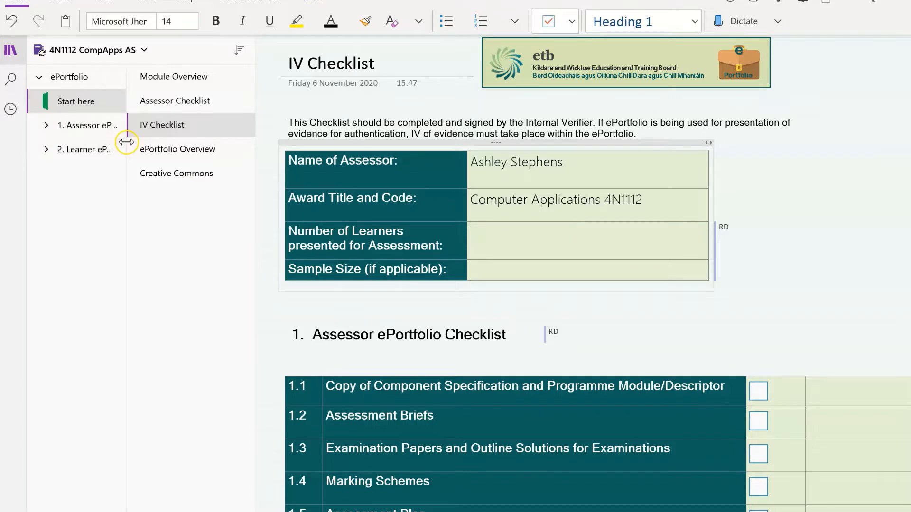
Widen the section and page lists, expand 1. Assessor ePortfolio, and open Results' Provisional Results Sheet
drag(126, 143, 121, 164)
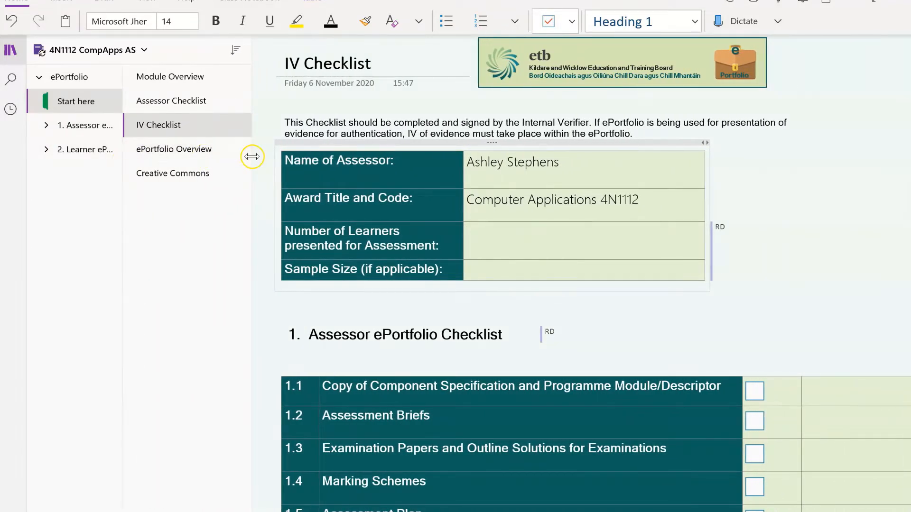
drag(252, 158, 231, 167)
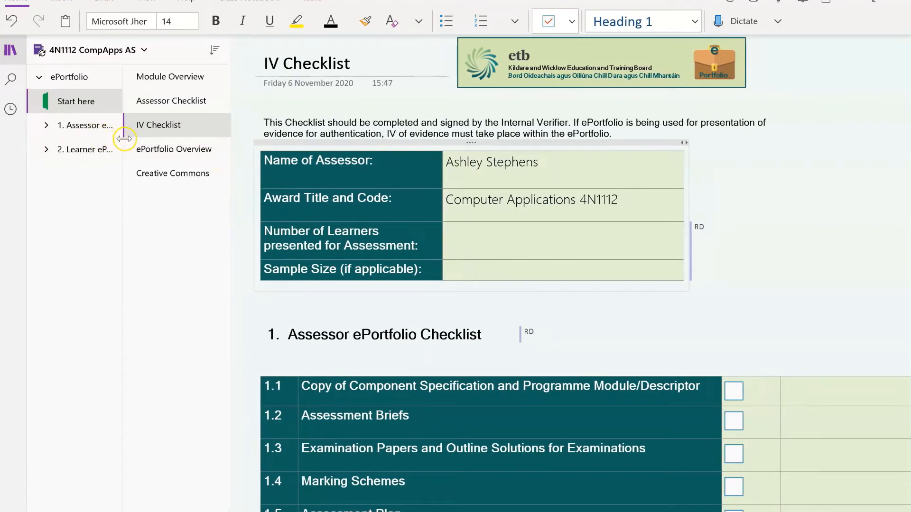
drag(122, 138, 158, 143)
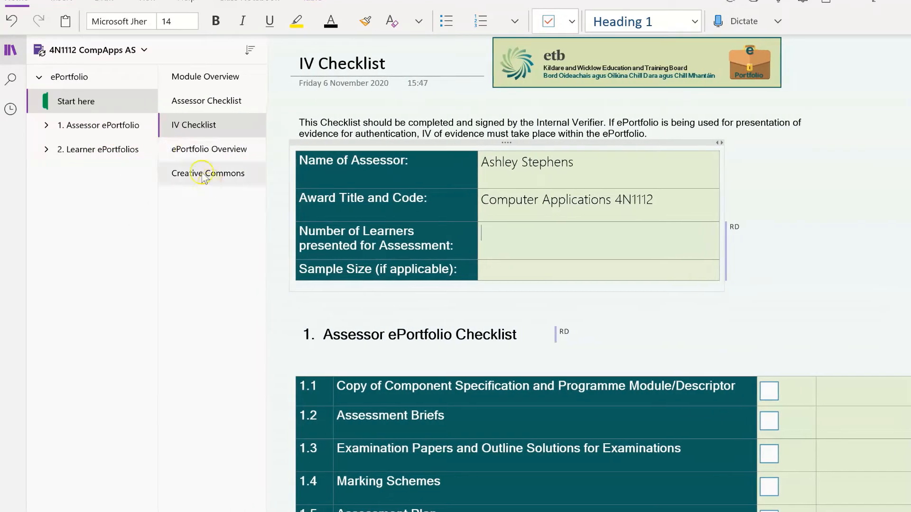
drag(266, 156, 278, 157)
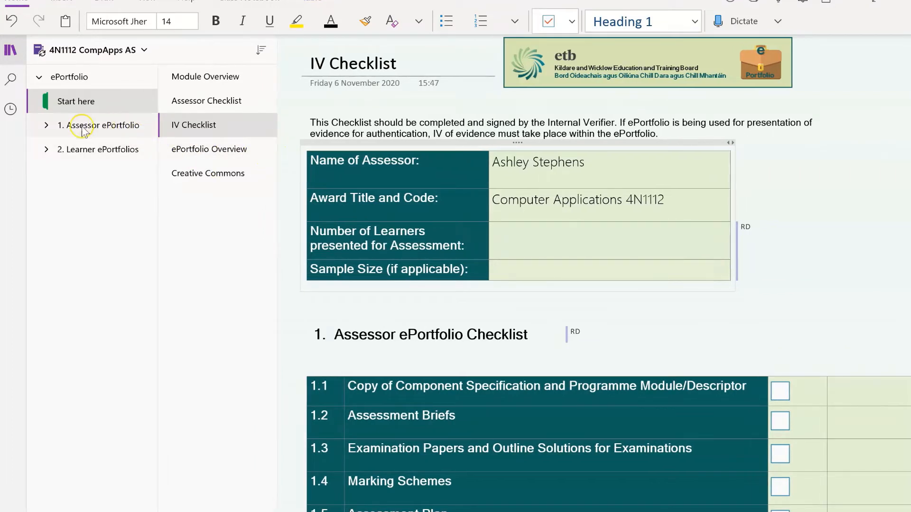
click(46, 125)
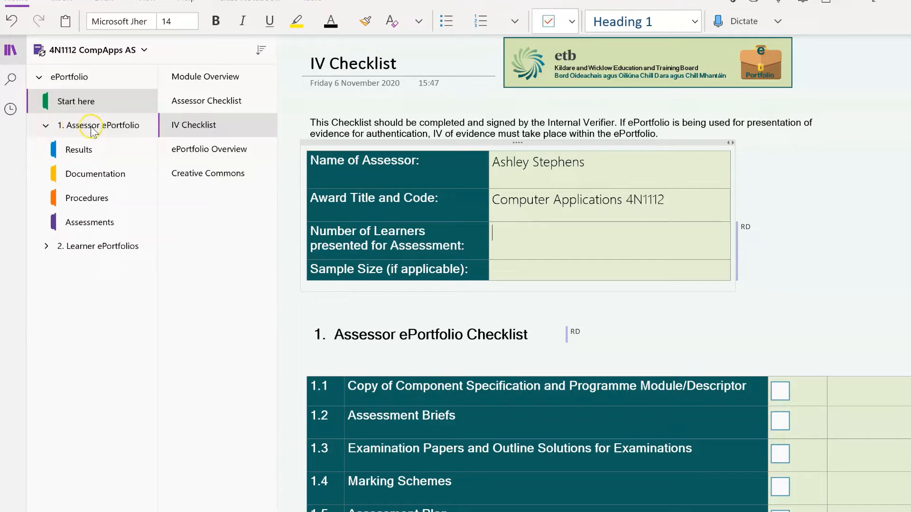
click(101, 149)
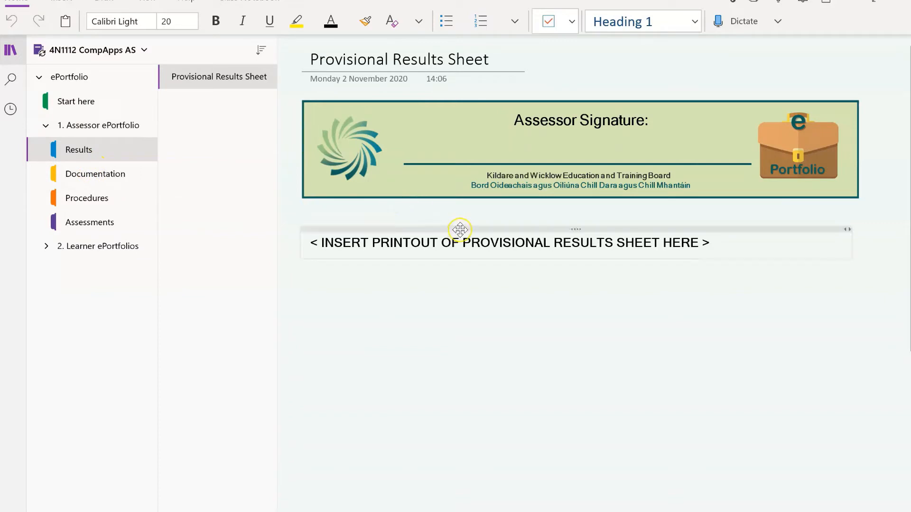
Delete the Provisional Results Sheet placeholder, then go to the Documentation section's Component Specification page
click(460, 230)
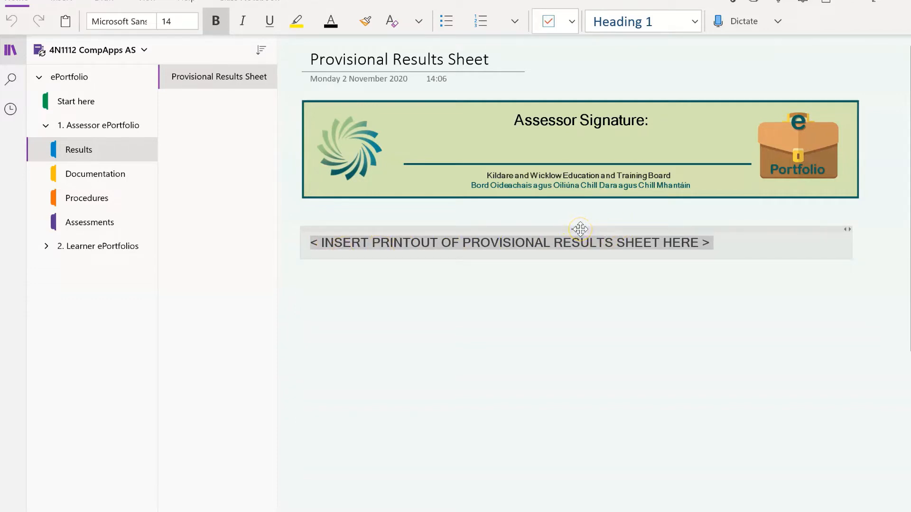
key(Delete)
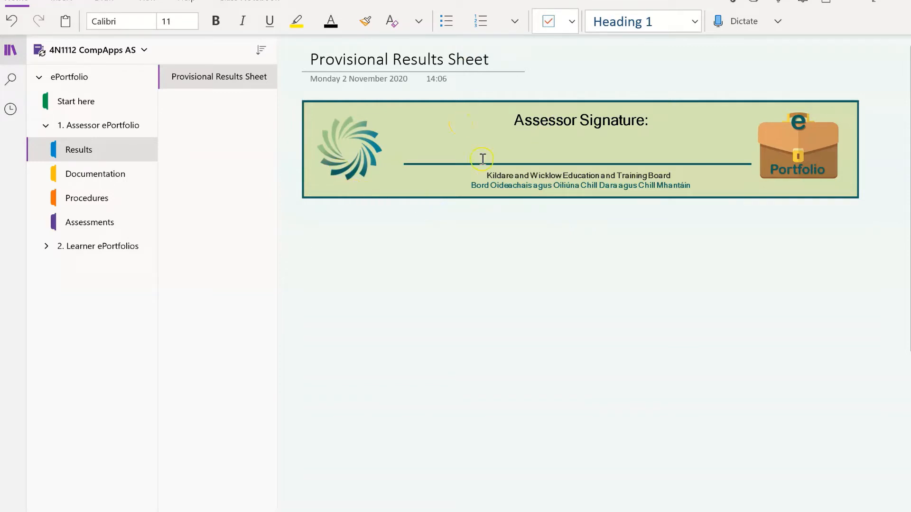
click(111, 174)
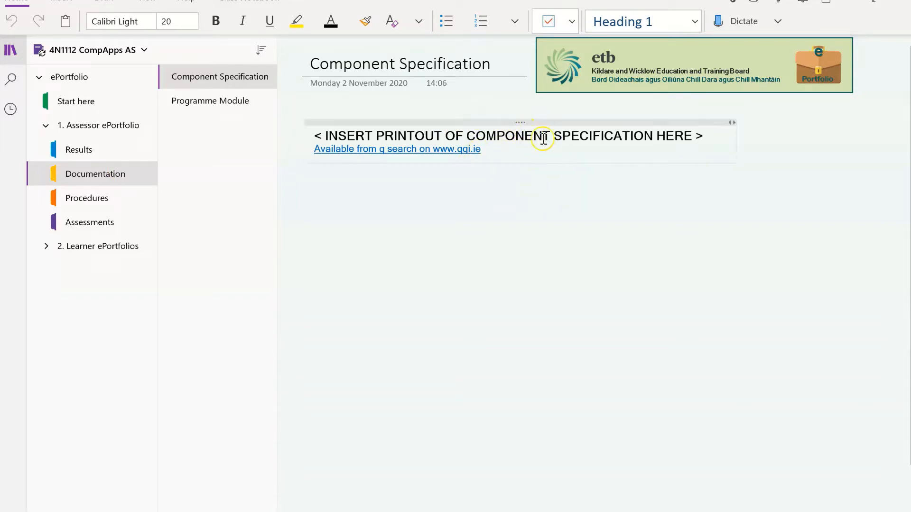
Delete the printout placeholder note and its qqi.ie link, leaving only the Component Specification title
click(464, 151)
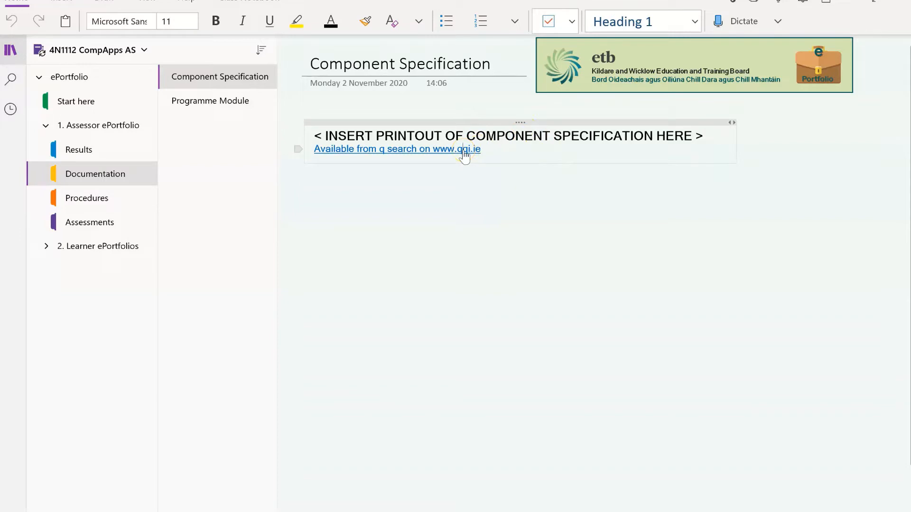
click(519, 122)
key(Delete)
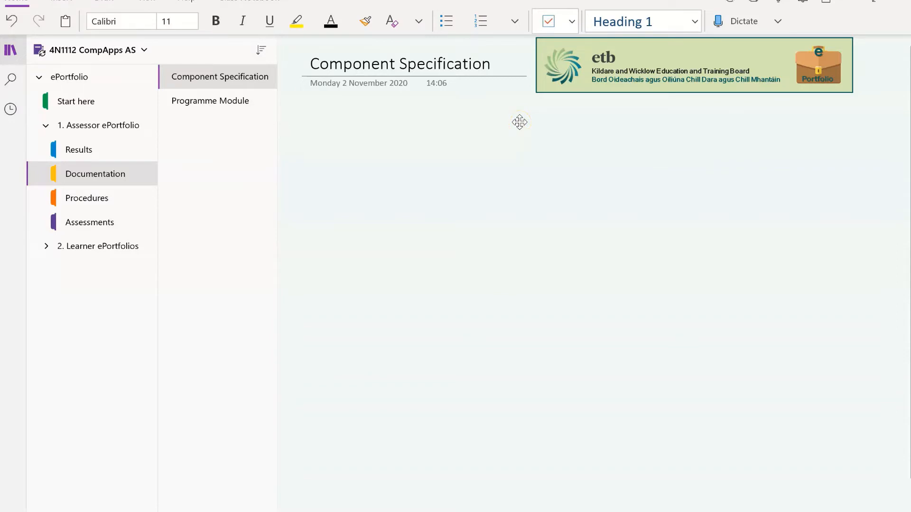
click(313, 62)
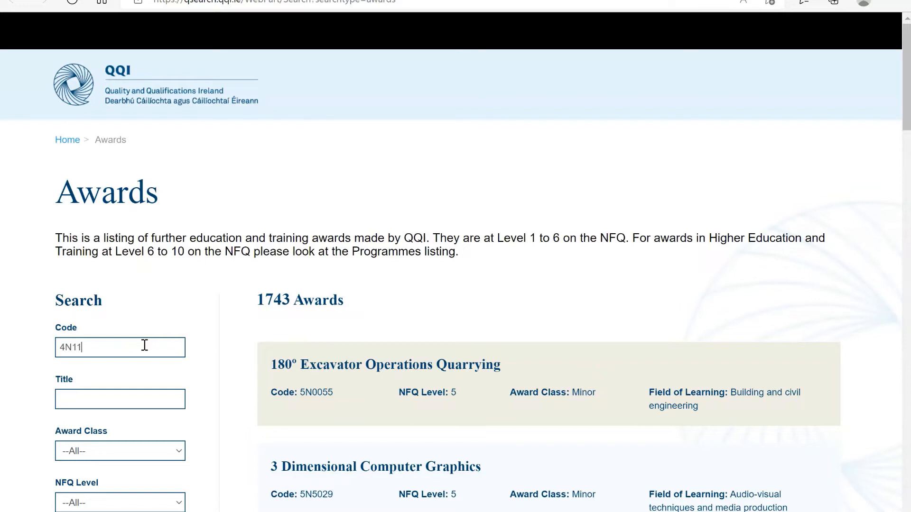
Search QQI QSearch for award code 4N1112 and open the Computer Applications specification PDF
key(Return)
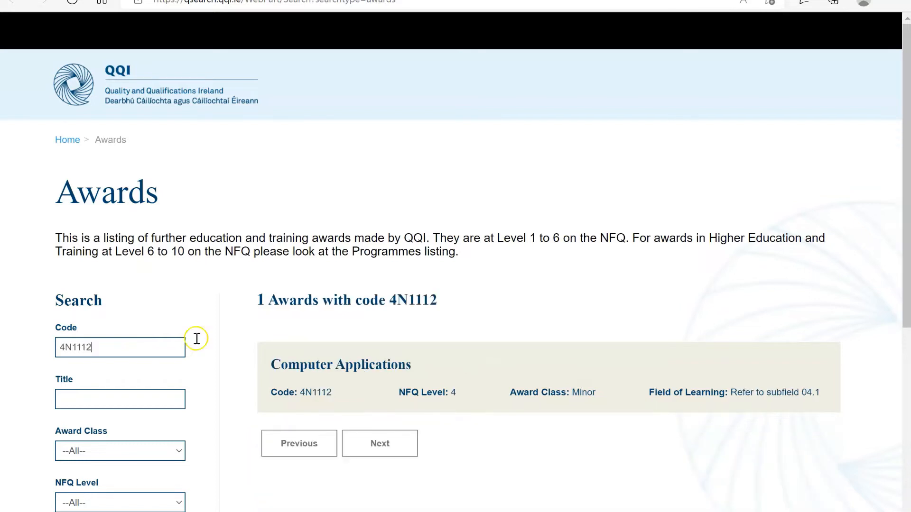
click(366, 369)
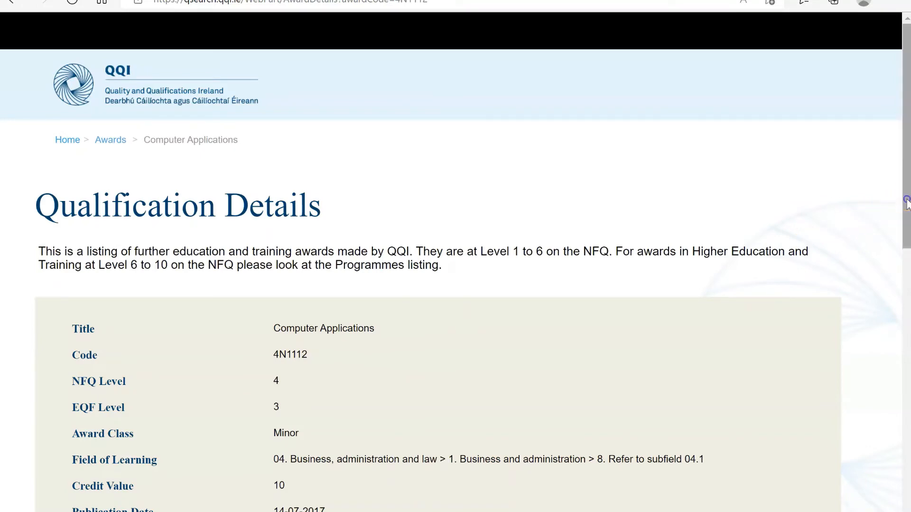
scroll(457, 325, down, 5)
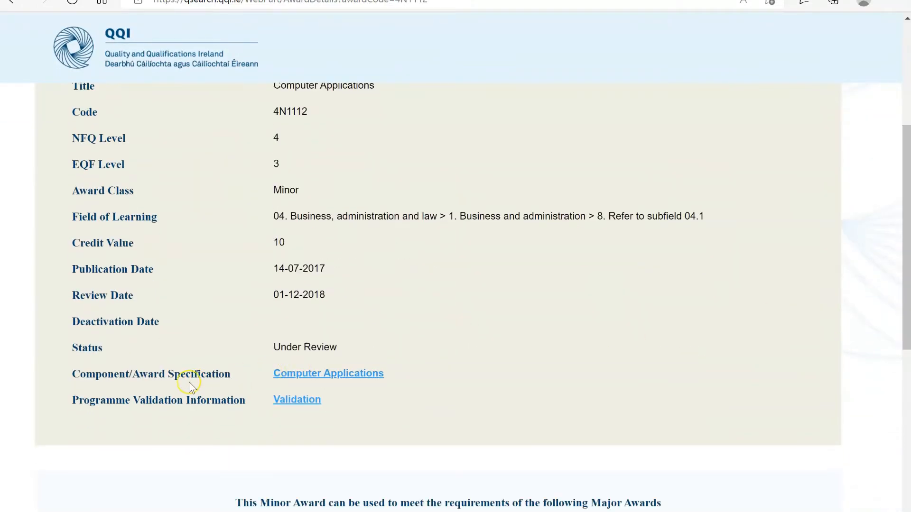
click(305, 378)
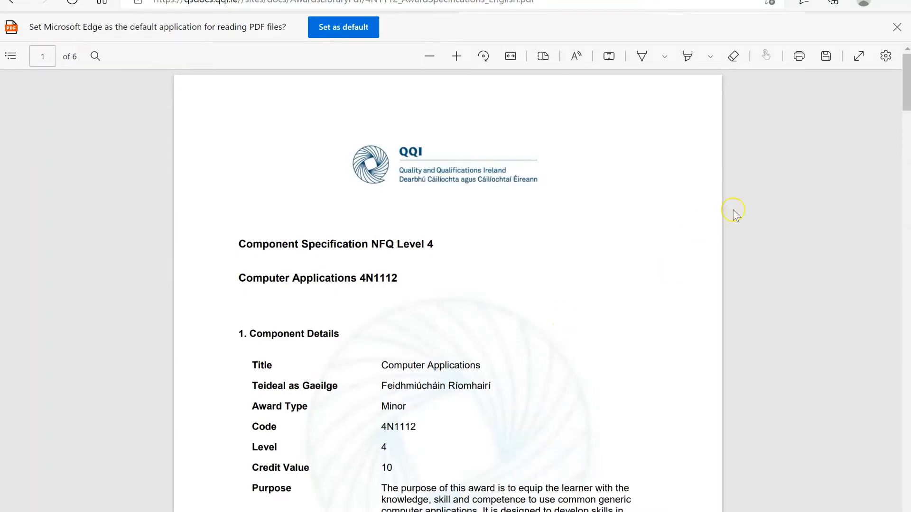
Print all six pages of the 4N1112 specification PDF to OneNote for Windows 10, then return to OneNote
click(800, 57)
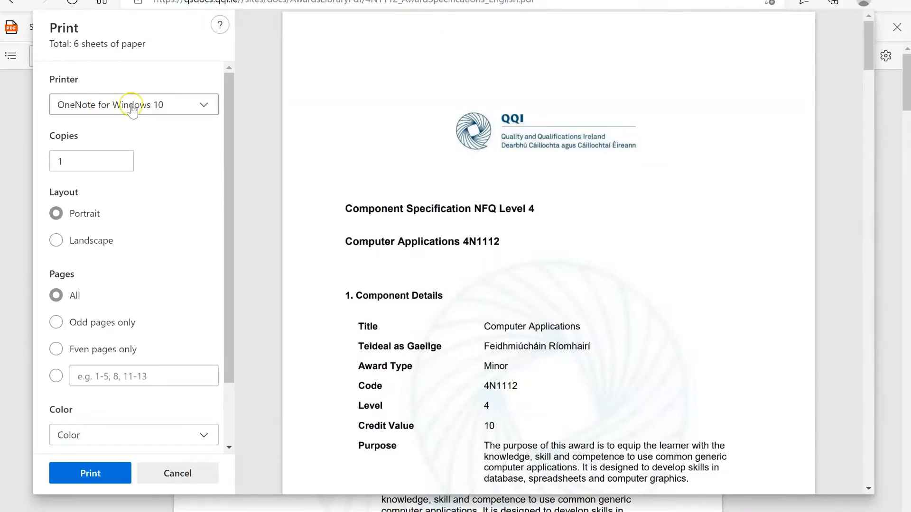
click(208, 108)
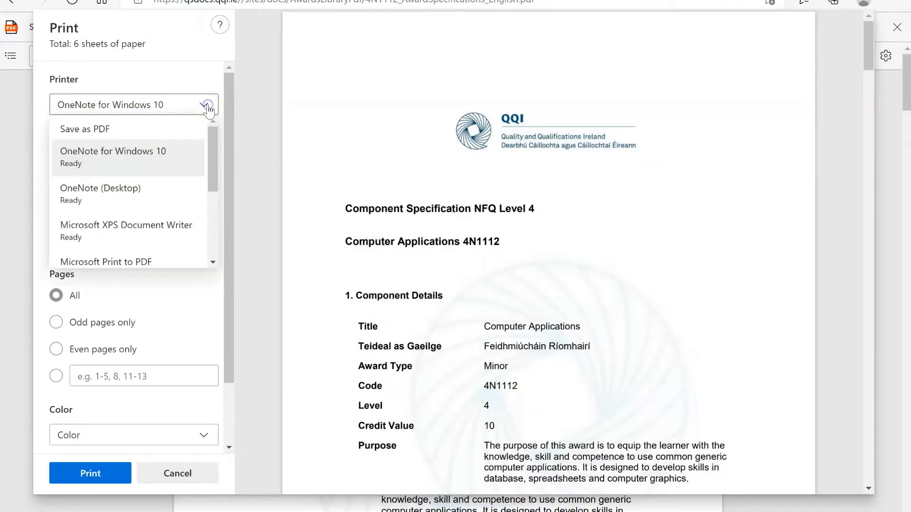
click(153, 156)
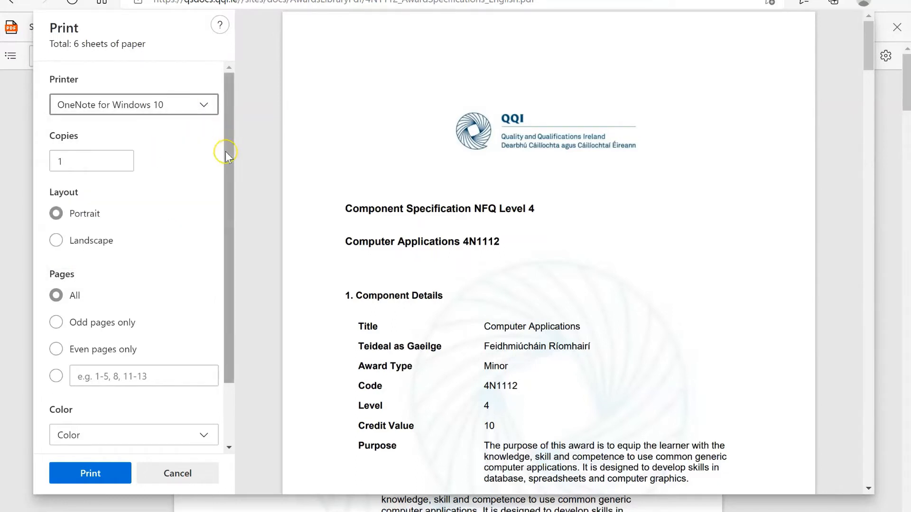
drag(226, 152, 233, 241)
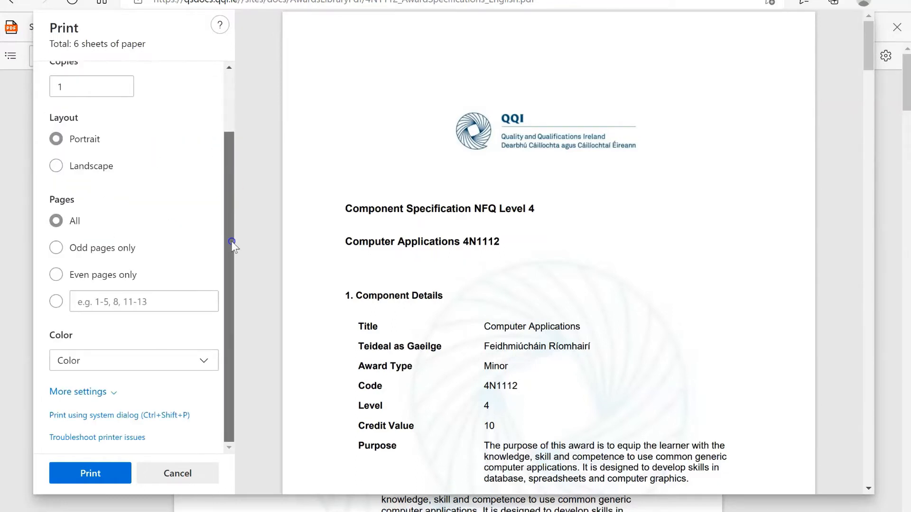
click(100, 470)
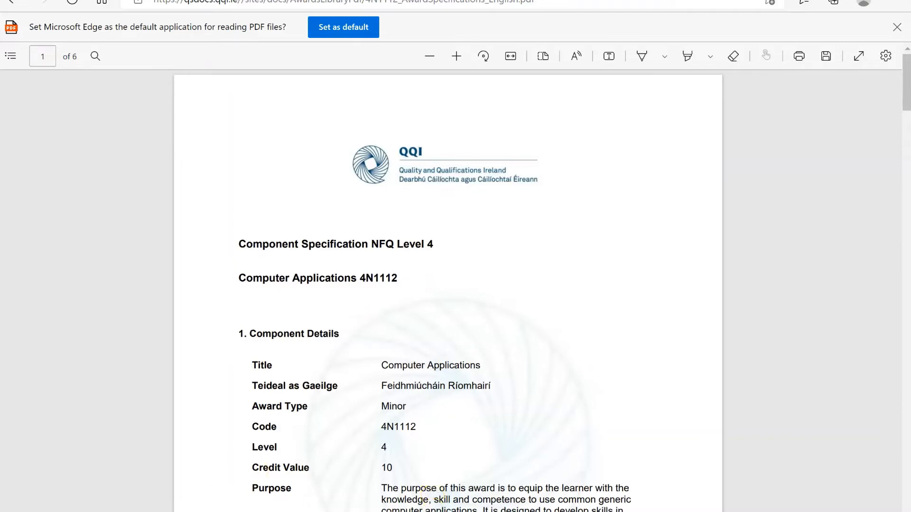
mouse_move(439, 511)
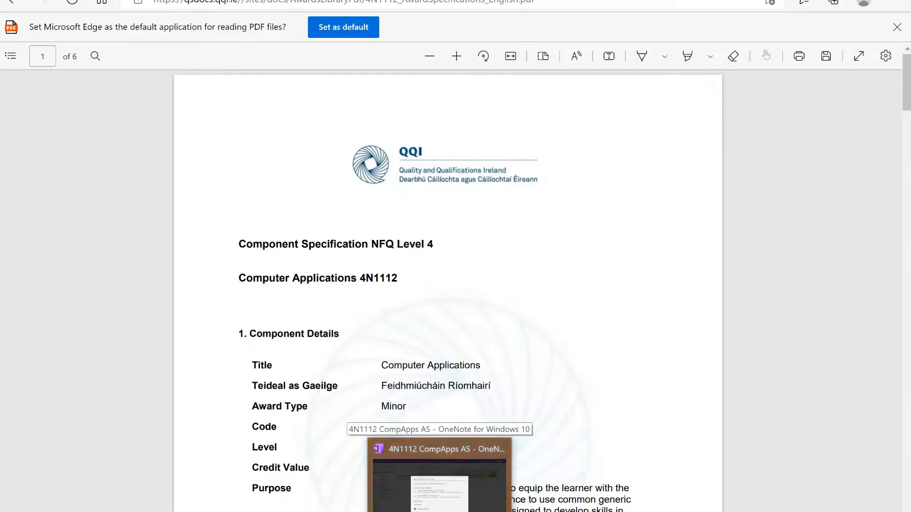
click(439, 494)
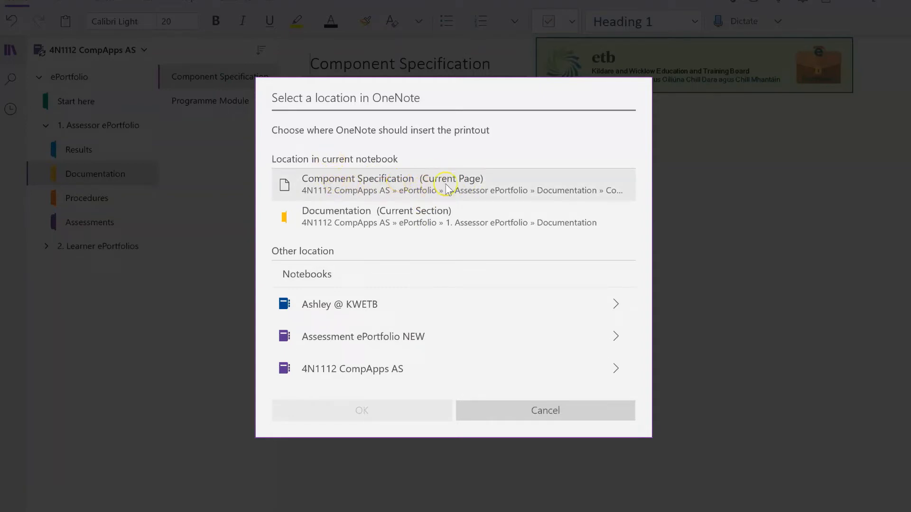
Place the 4N1112 specification printout on the Component Specification page and view its top
click(427, 186)
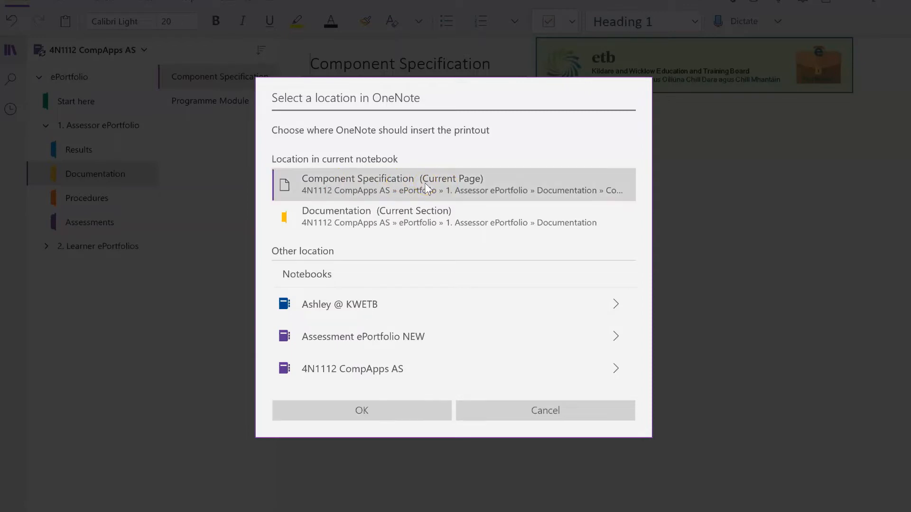
click(393, 408)
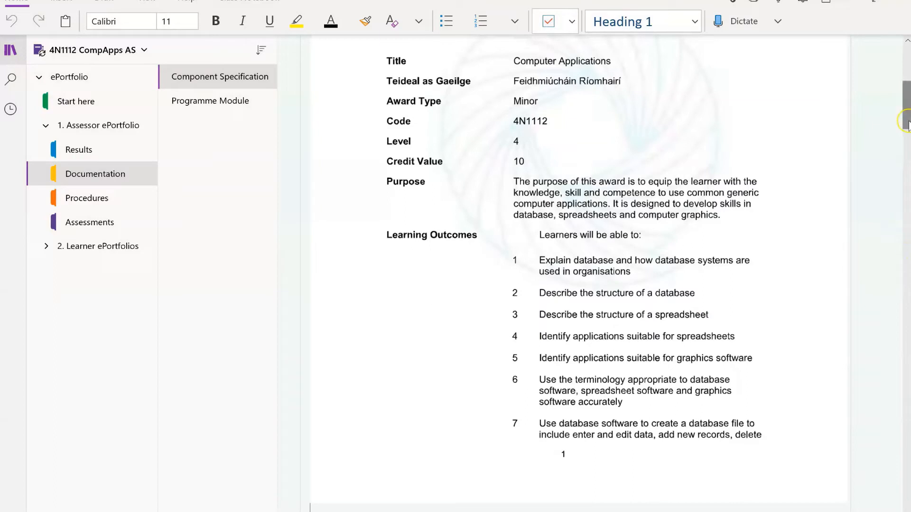
drag(907, 124, 907, 88)
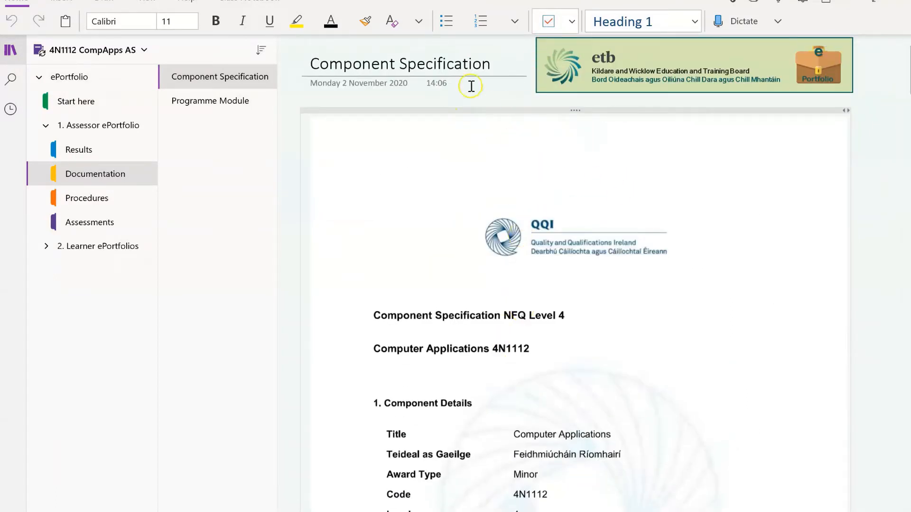
Delete the placeholder note on the Programme Module page so only its title remains
click(212, 106)
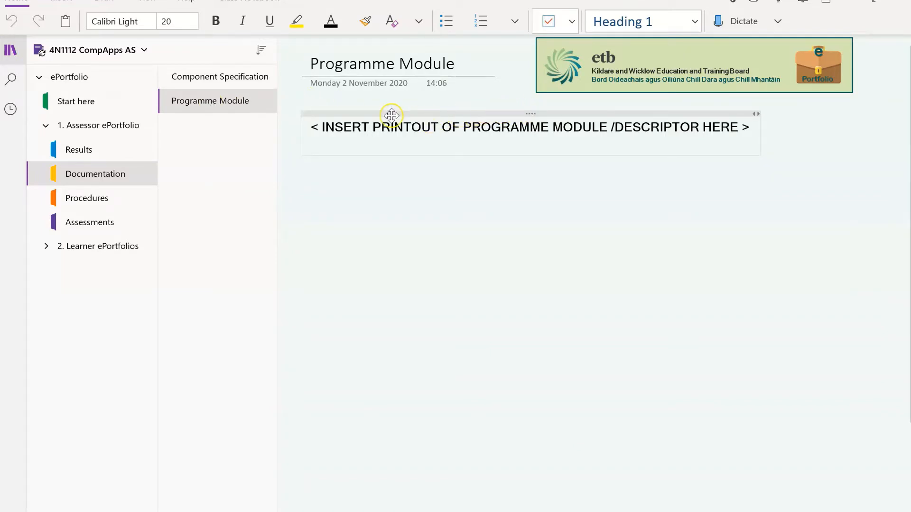
click(534, 114)
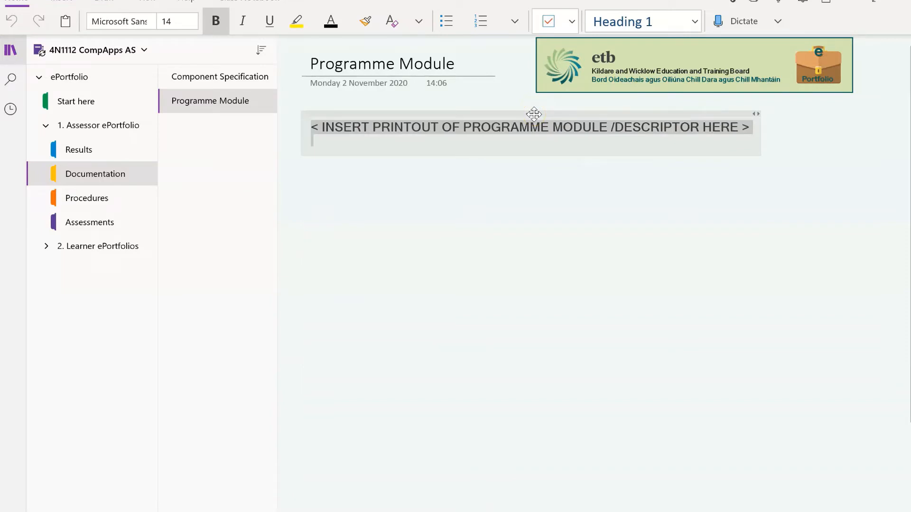
key(Delete)
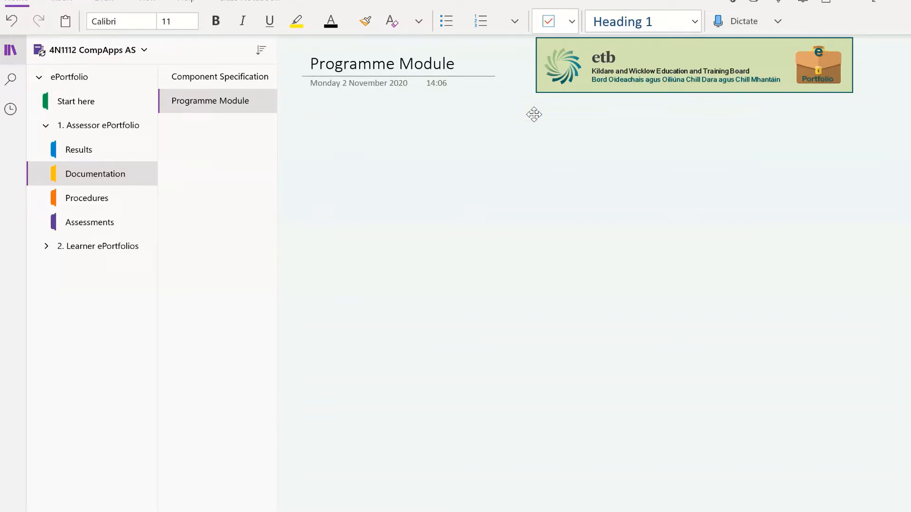
click(312, 62)
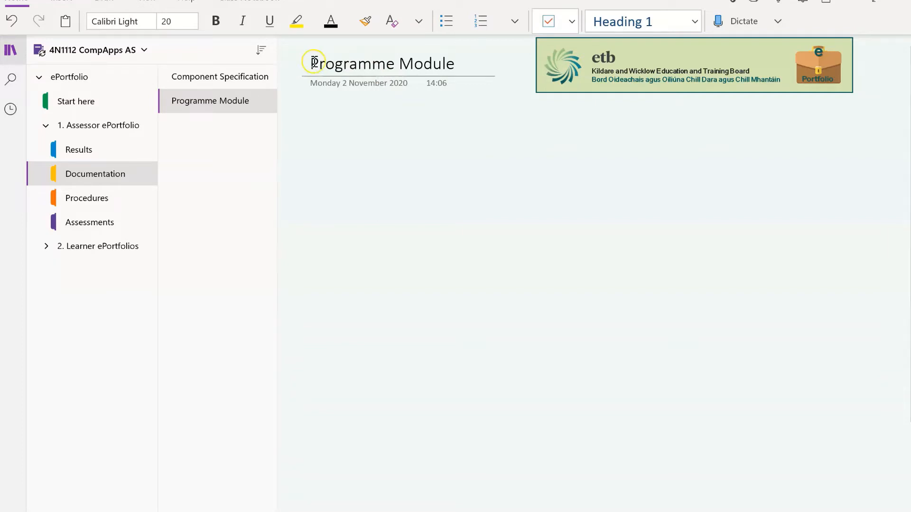
click(486, 76)
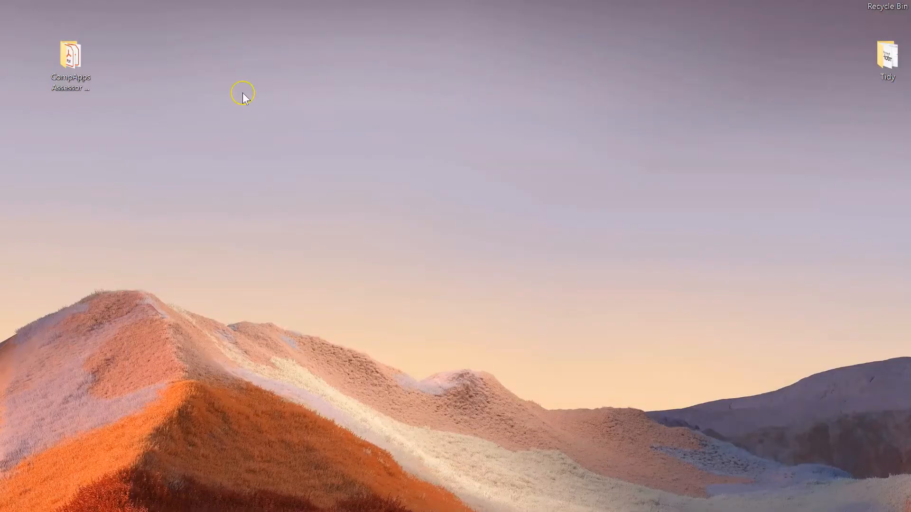
Open the CompApps Assessor folder and its Programme Module Word document
double_click(76, 64)
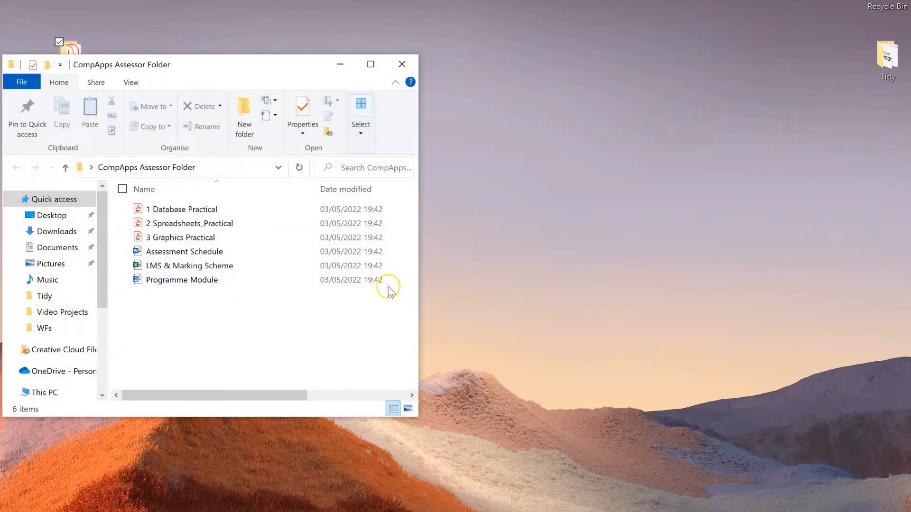
double_click(186, 283)
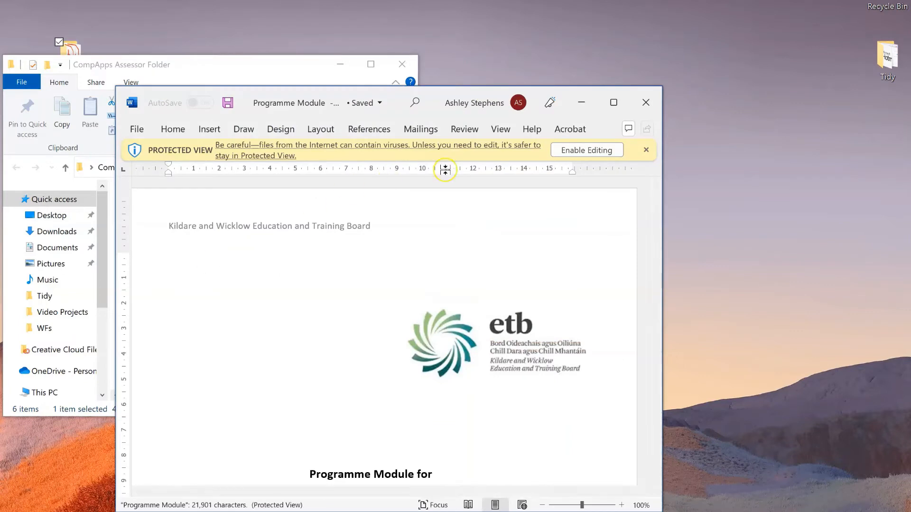
Maximize Word, enable editing, and delete the etb, kwetb and QQI Award cover logos
click(616, 102)
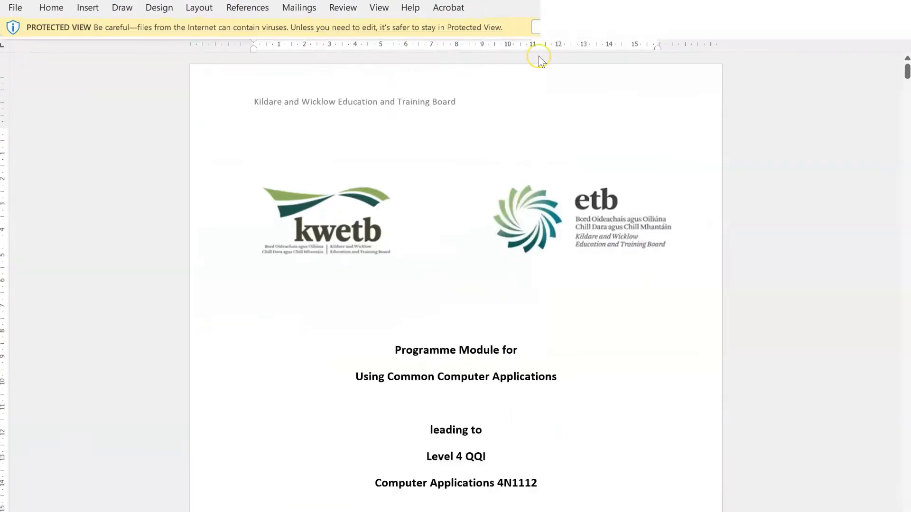
click(559, 27)
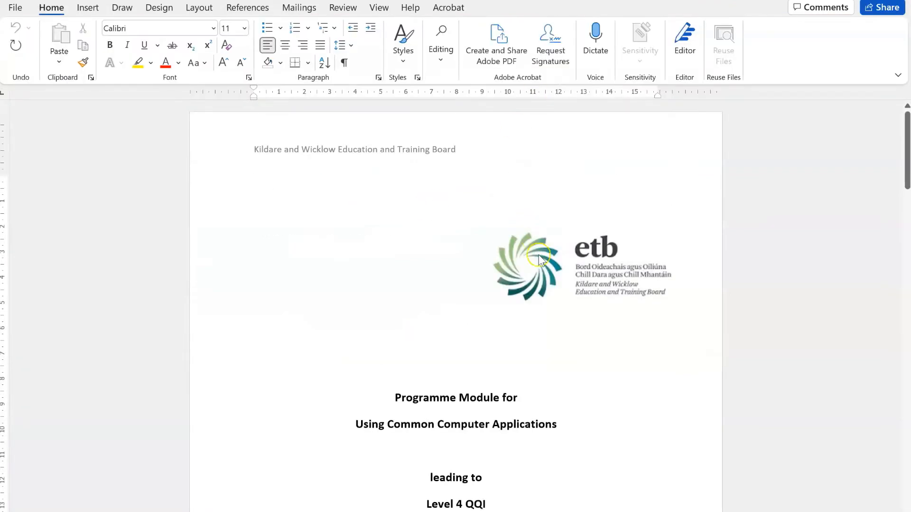
click(587, 268)
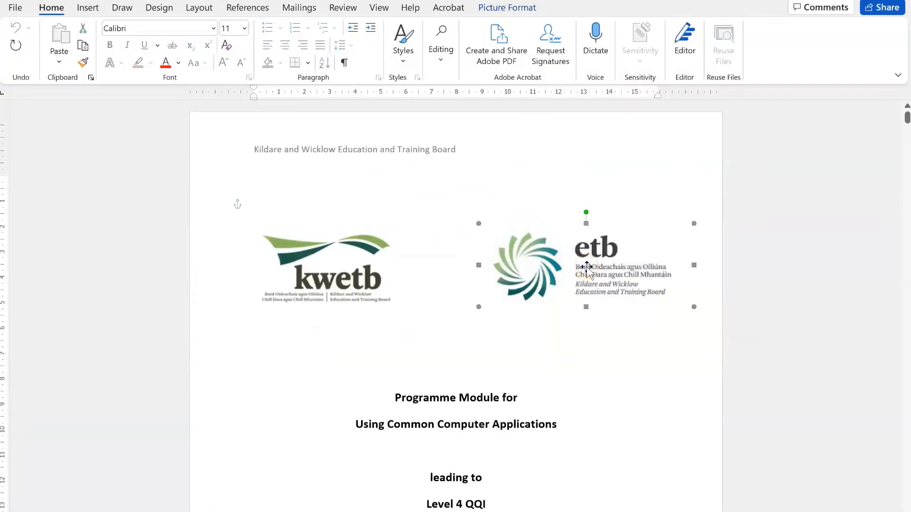
key(Delete)
click(348, 259)
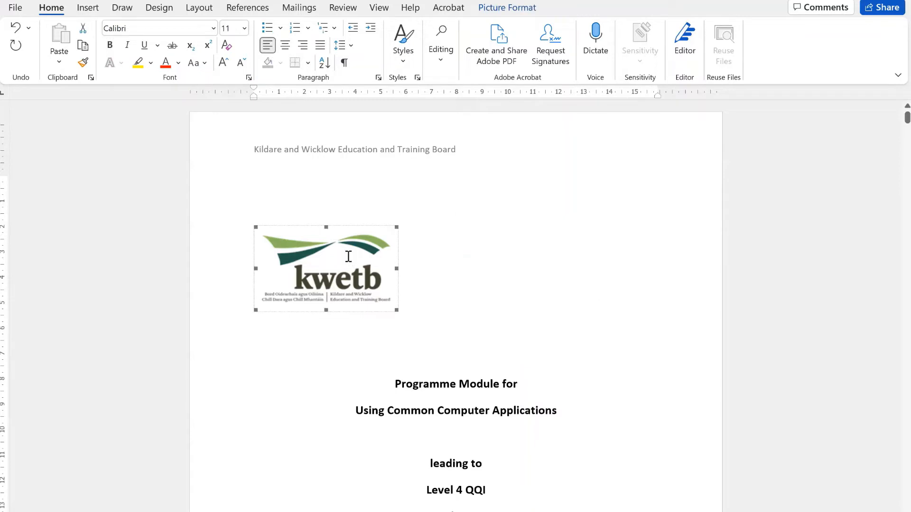
key(Delete)
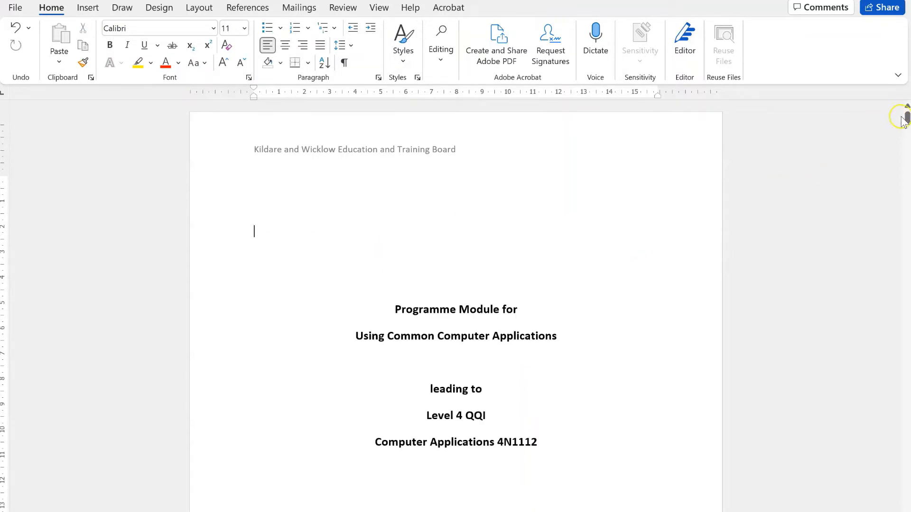
drag(903, 120, 905, 125)
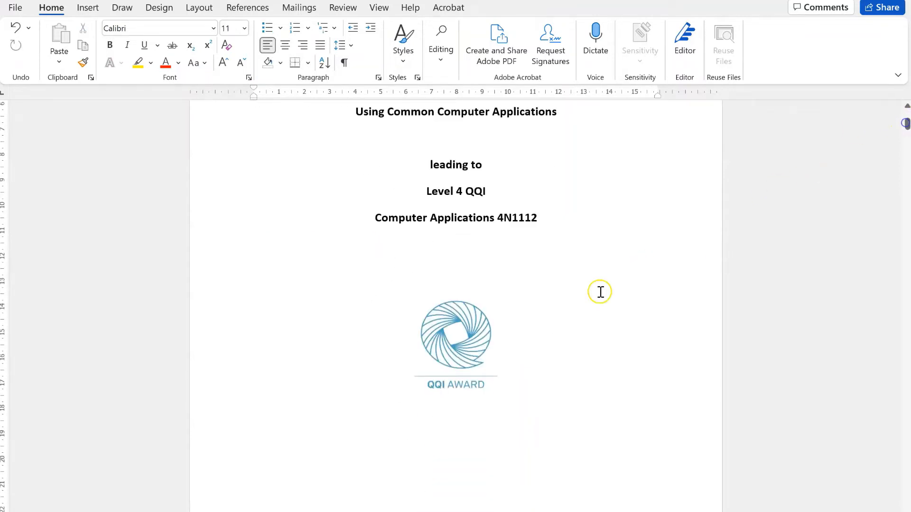
click(475, 328)
key(Delete)
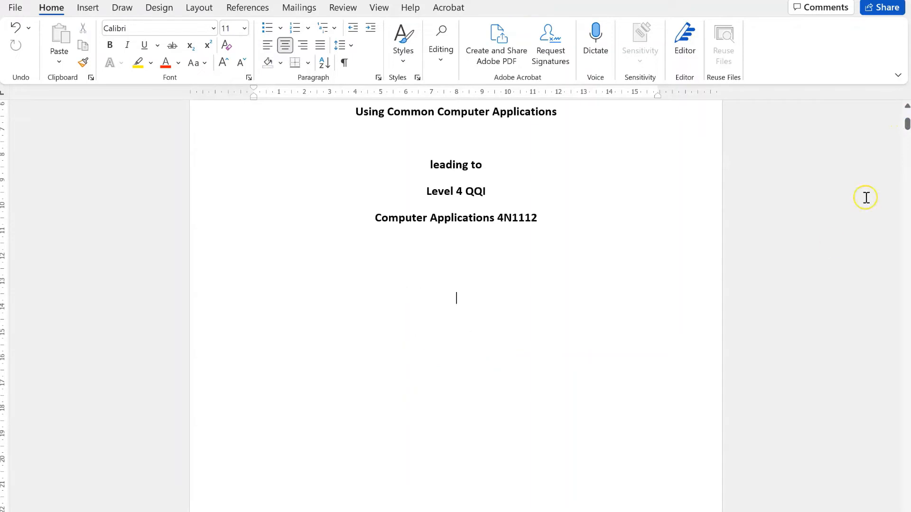
mouse_move(906, 123)
mouse_down()
mouse_move(907, 140)
mouse_move(905, 105)
mouse_up()
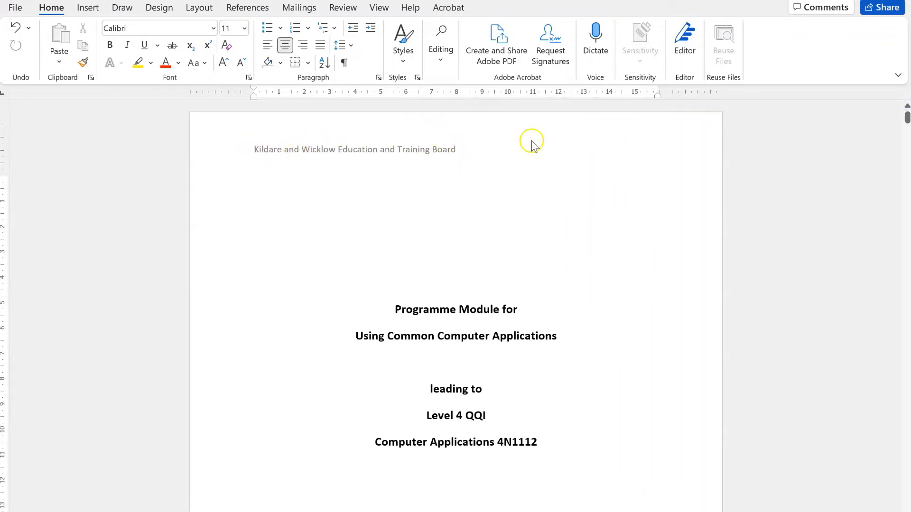
key(ctrl+Home)
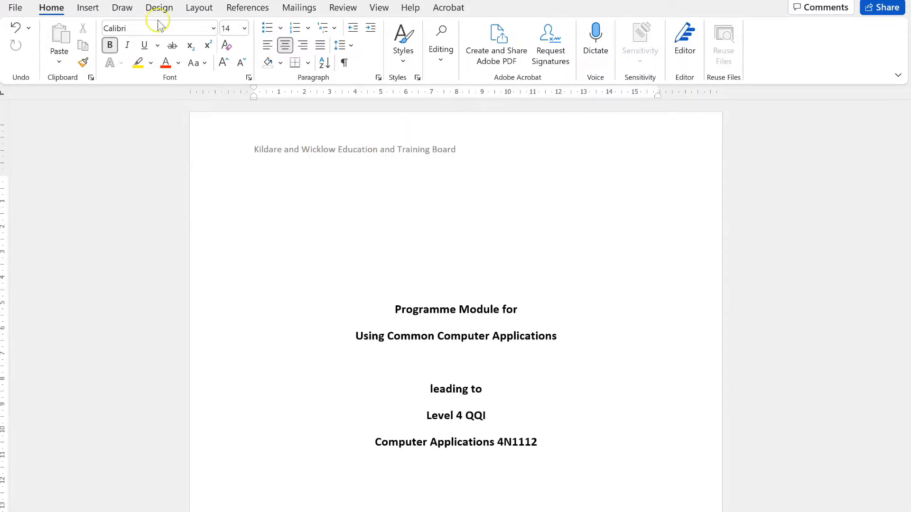
Print the Programme Module document from Word to the OneNote for Windows 10 printer
click(16, 9)
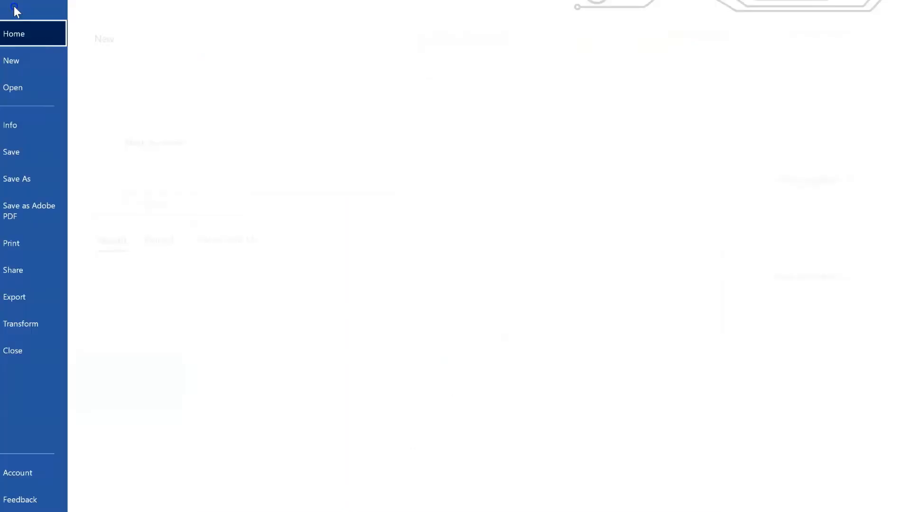
click(30, 247)
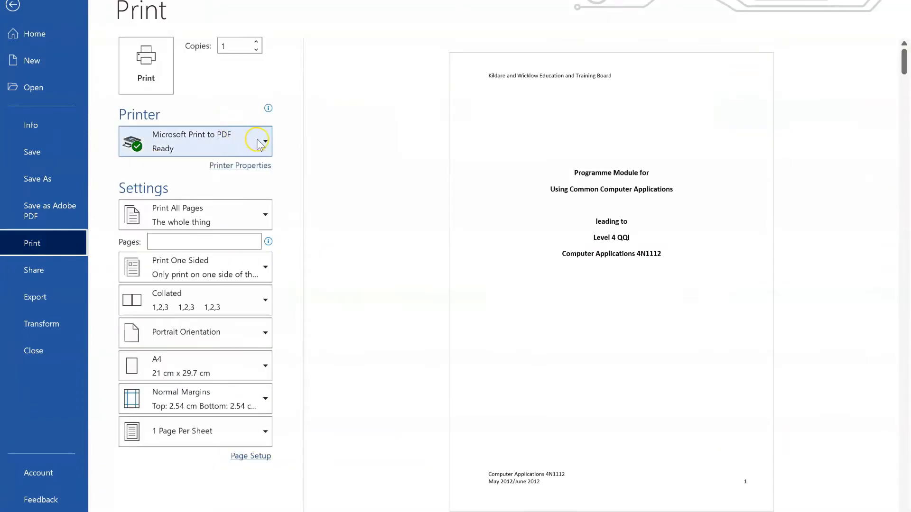
click(264, 140)
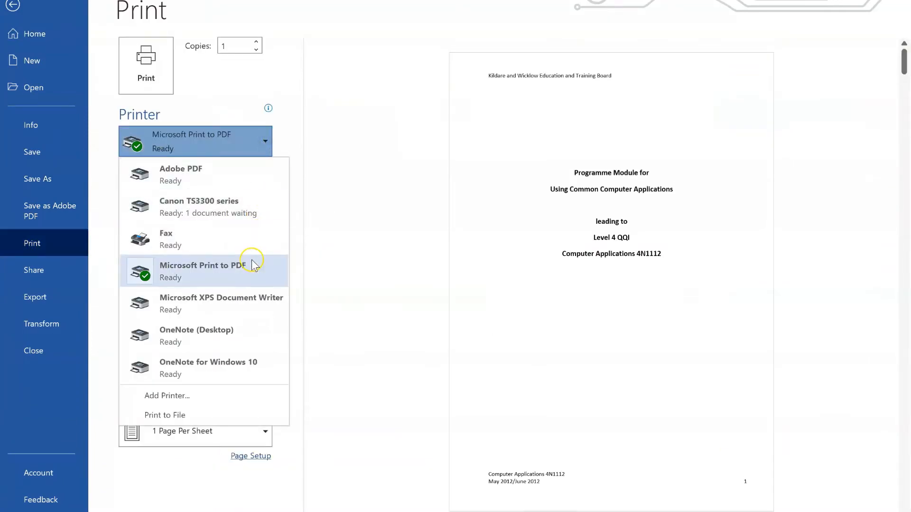
click(234, 369)
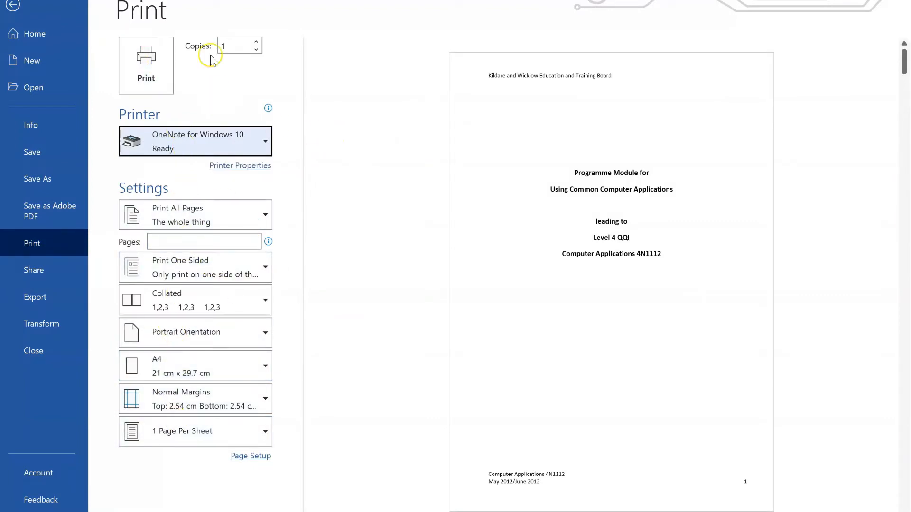
click(148, 62)
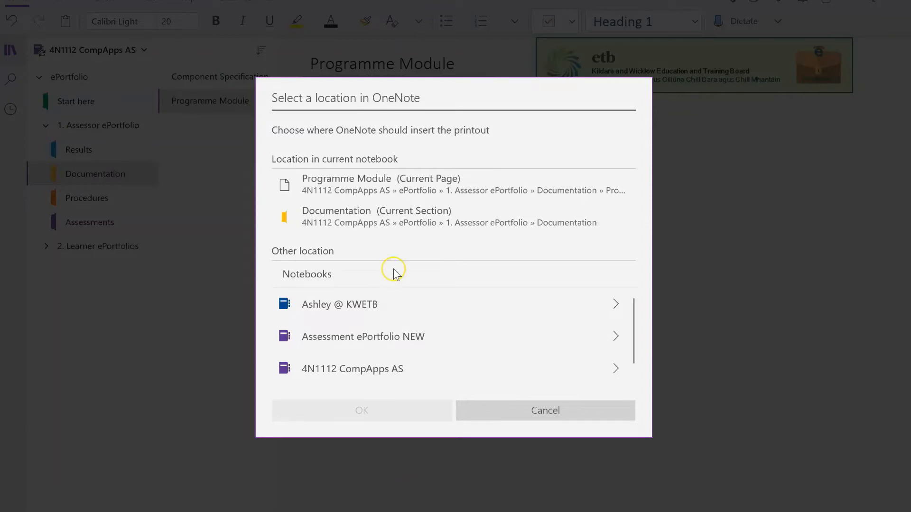
Insert the printout on the Programme Module page and move it up beneath the title
click(420, 185)
click(411, 407)
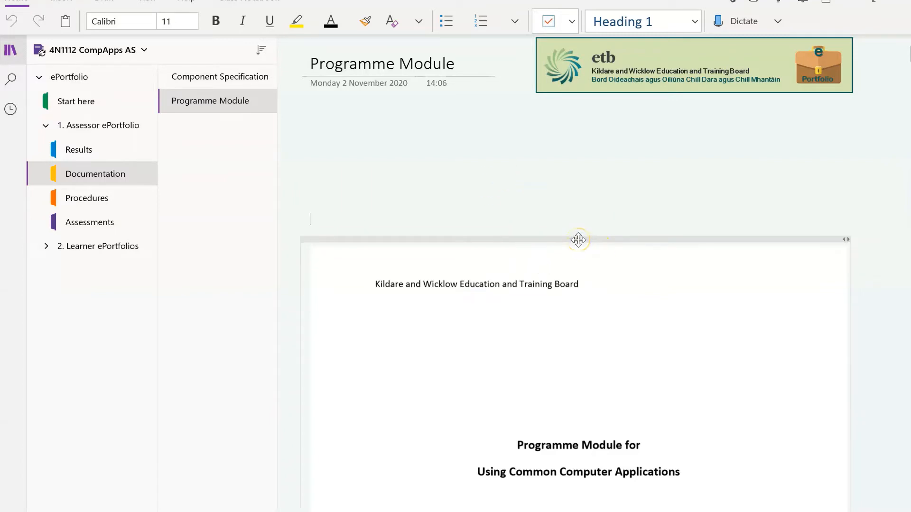
click(578, 240)
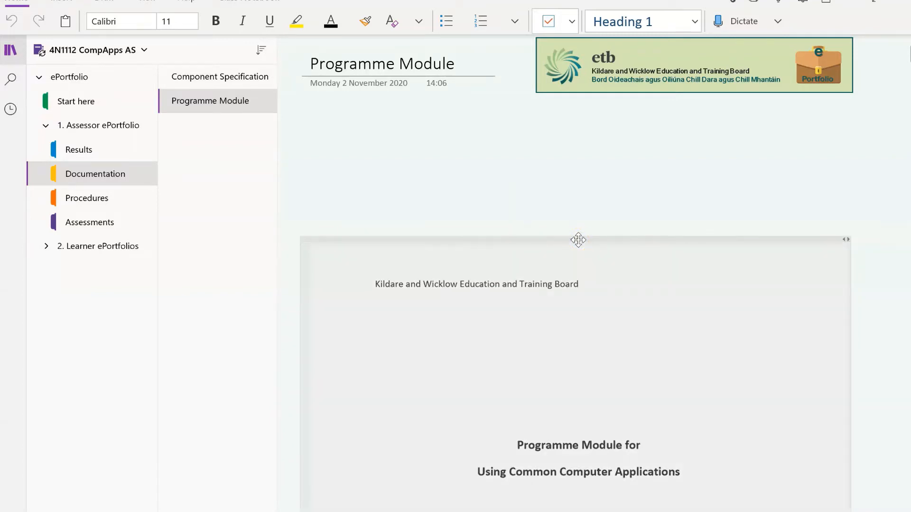
drag(578, 240, 580, 112)
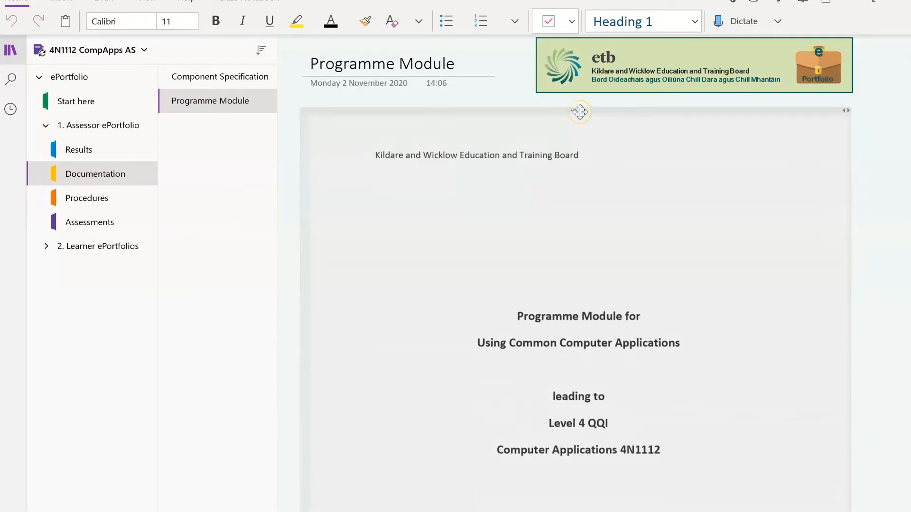
click(496, 66)
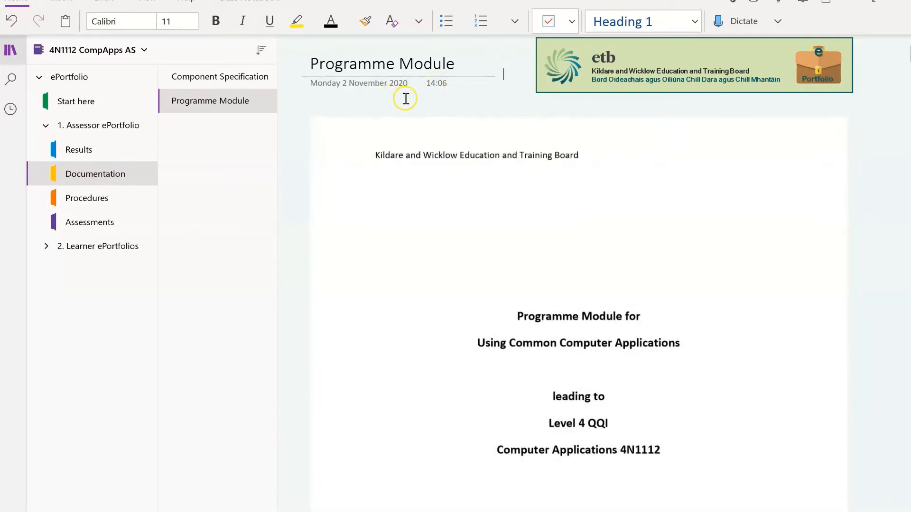
Delete the placeholder text on the Procedures section's Assessment Schedule page
click(87, 198)
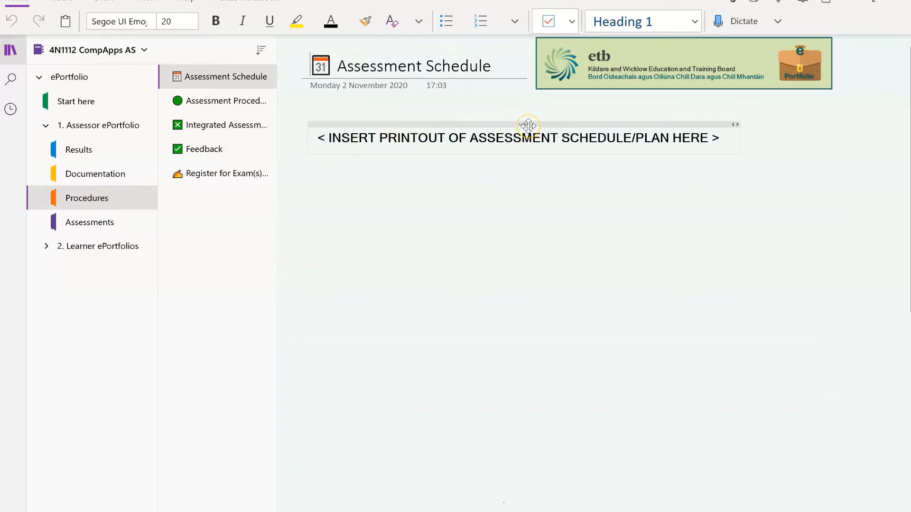
click(528, 125)
key(Delete)
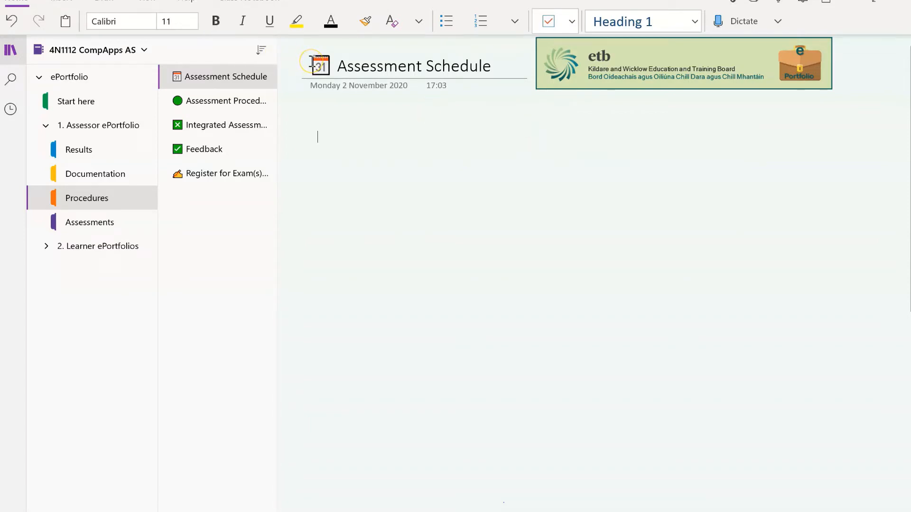
click(311, 62)
Open the Assessment Schedule document from the CompApps Assessor Folder in Word
mouse_move(308, 511)
click(308, 494)
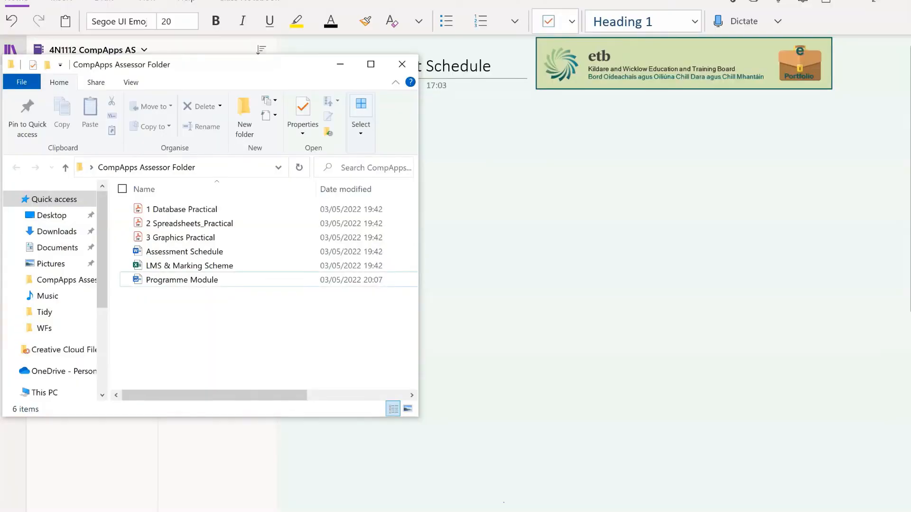
double_click(201, 254)
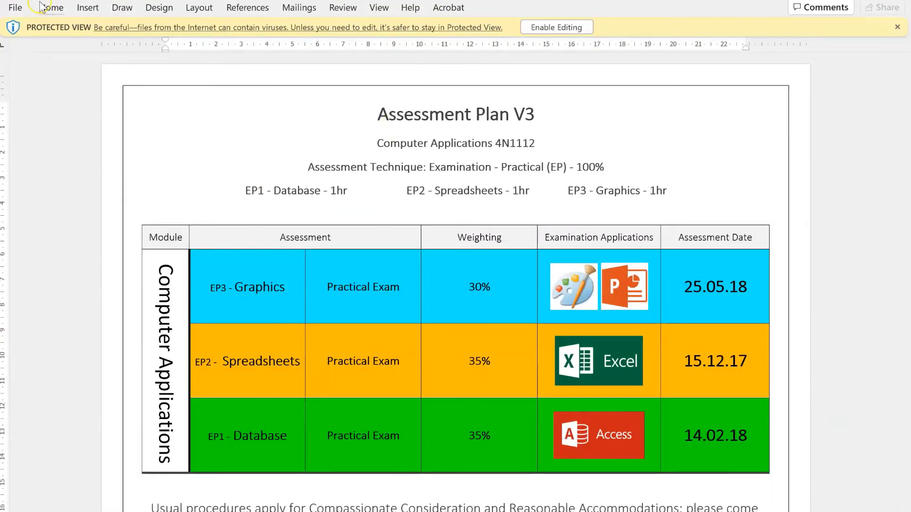
Enable printing and print Assessment Plan V3 to OneNote for Windows 10
click(15, 8)
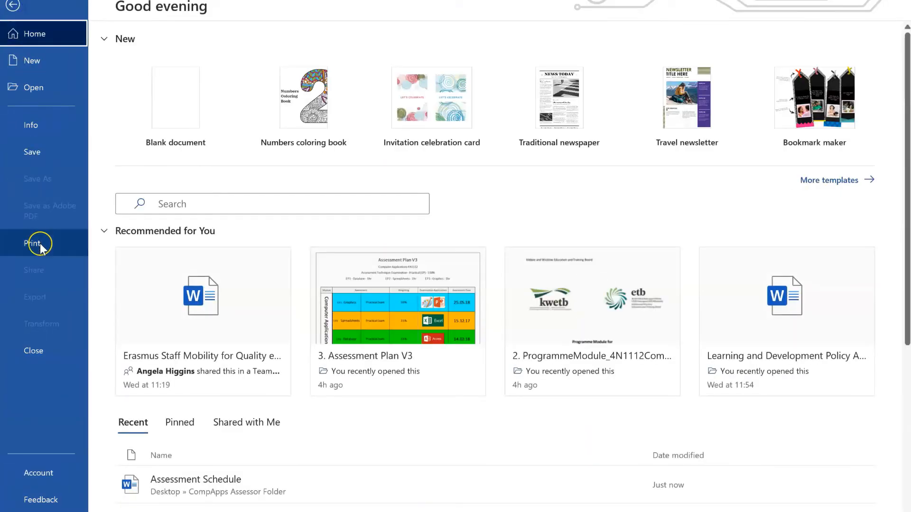
click(34, 244)
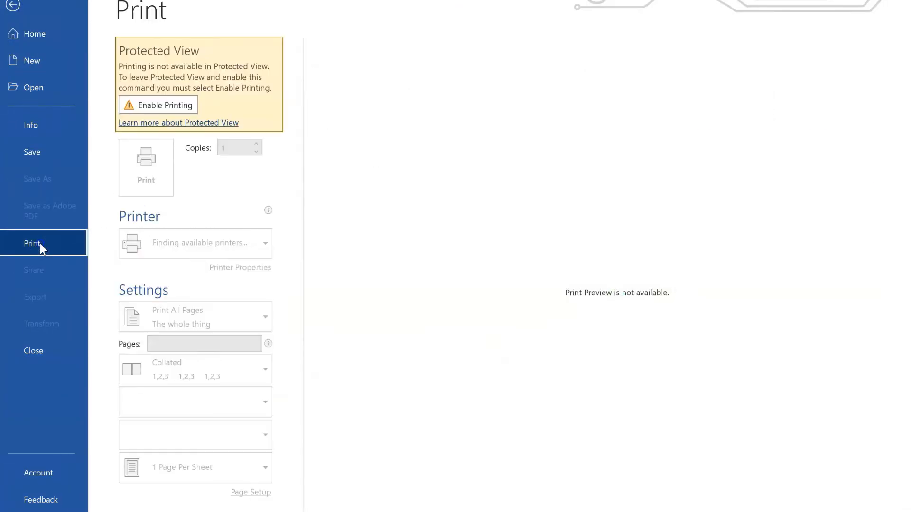
click(160, 105)
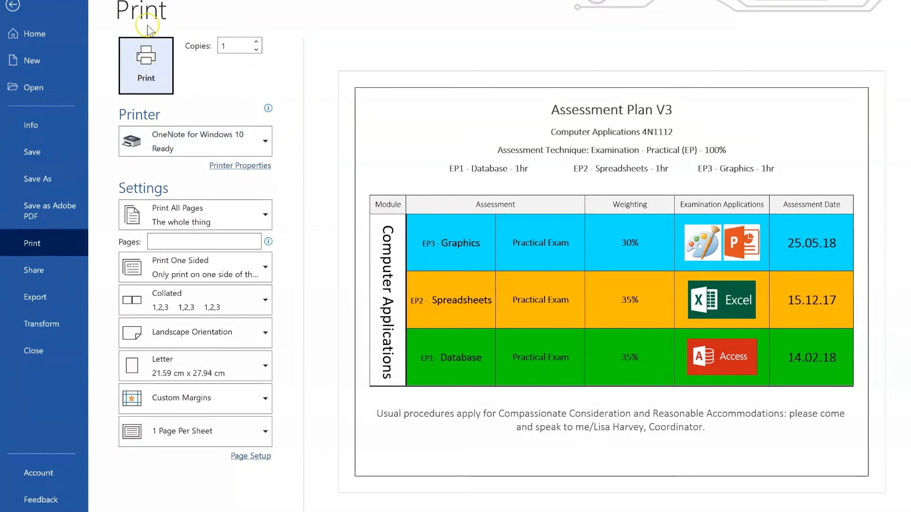
click(150, 71)
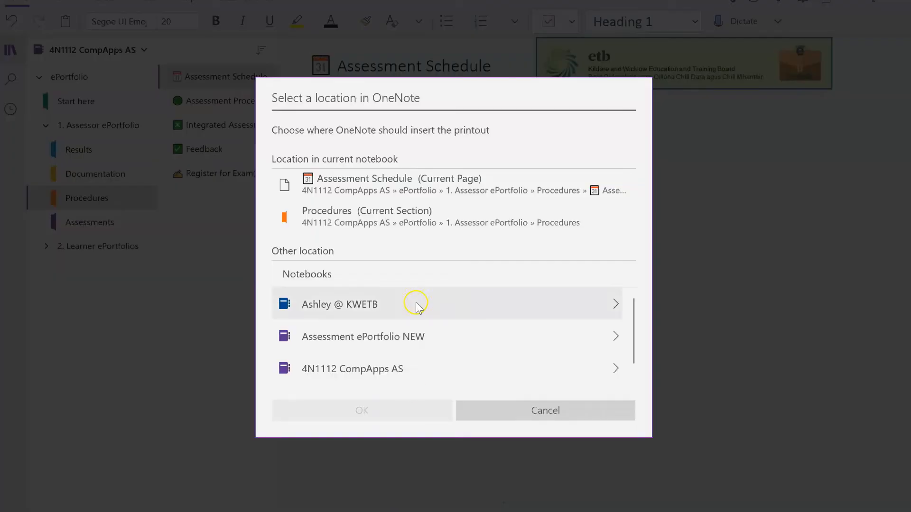
Insert the Assessment Plan V3 printout on the Assessment Schedule page
click(454, 187)
click(387, 411)
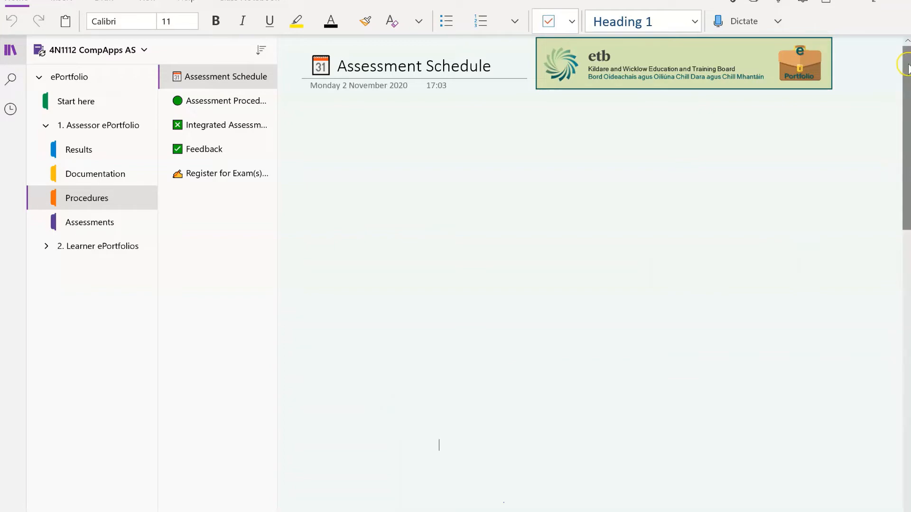
drag(907, 196, 907, 147)
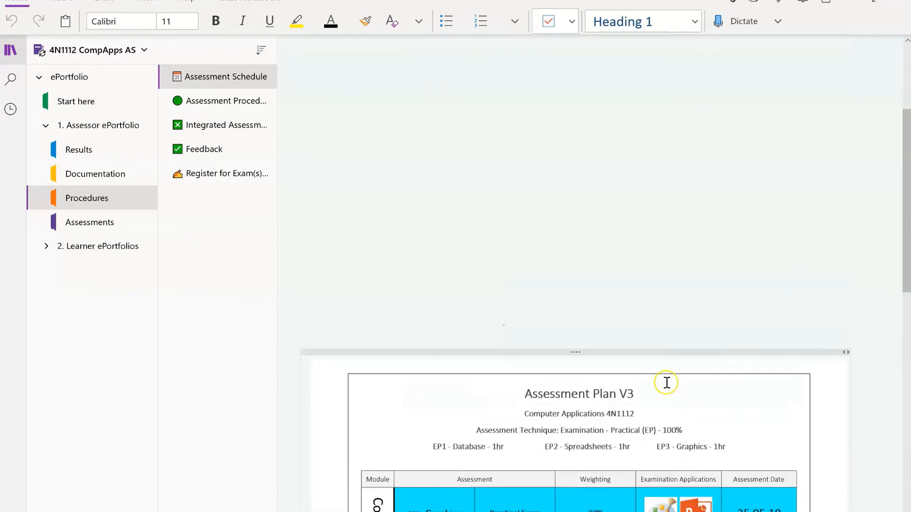
Drag the printout container up to sit just beneath the page title and banner
click(583, 355)
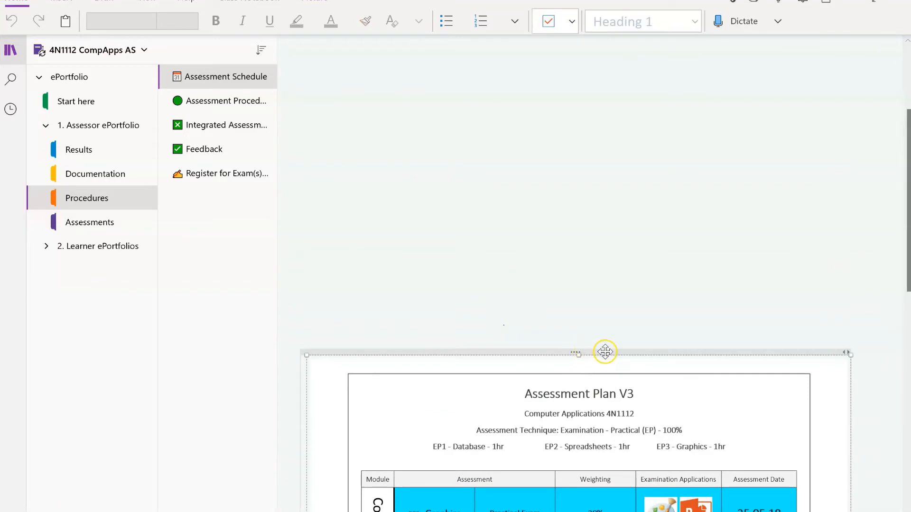
click(604, 350)
drag(581, 352, 579, 75)
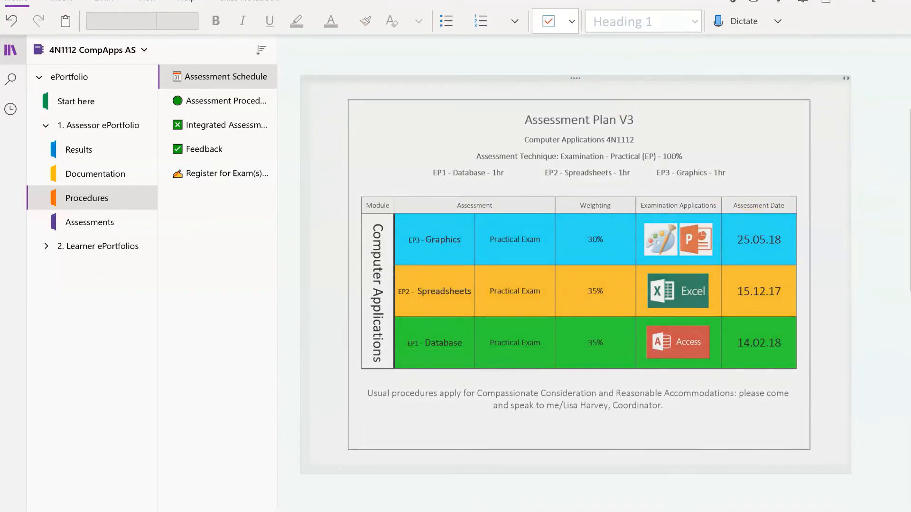
scroll(907, 163, up, 3)
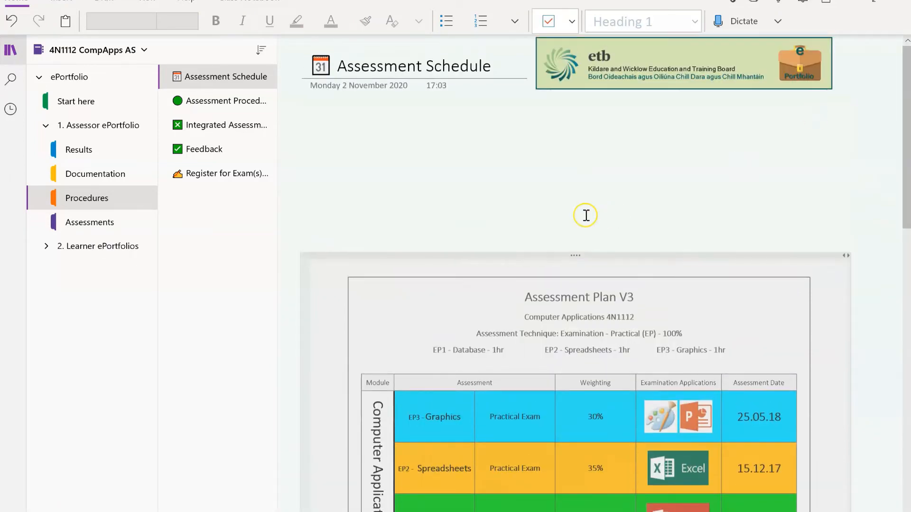
drag(575, 255, 577, 109)
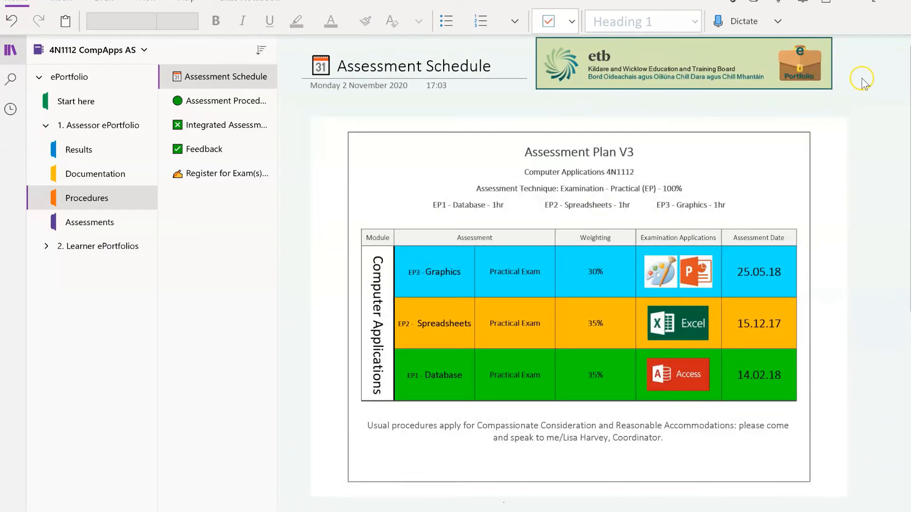
click(863, 82)
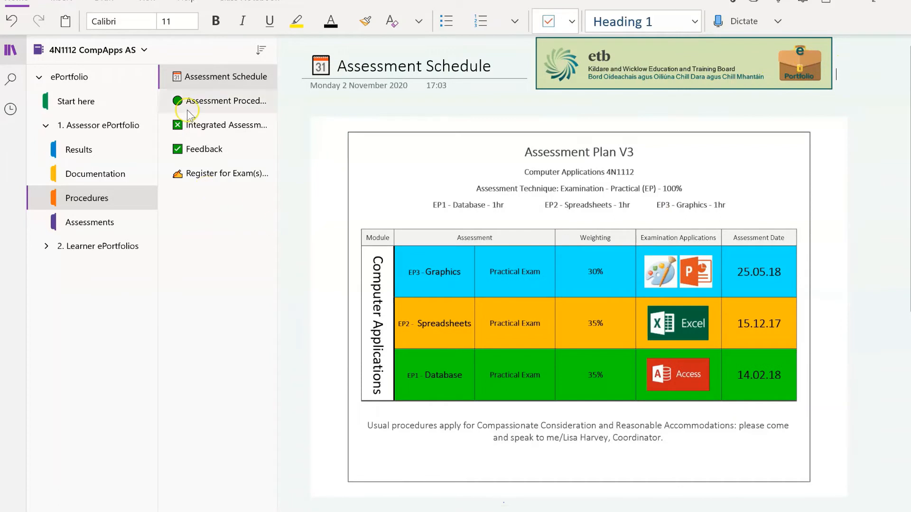
Tick Compassionate Consideration with count 2 and details 'Two learners applied for CC to resit examination'
click(206, 105)
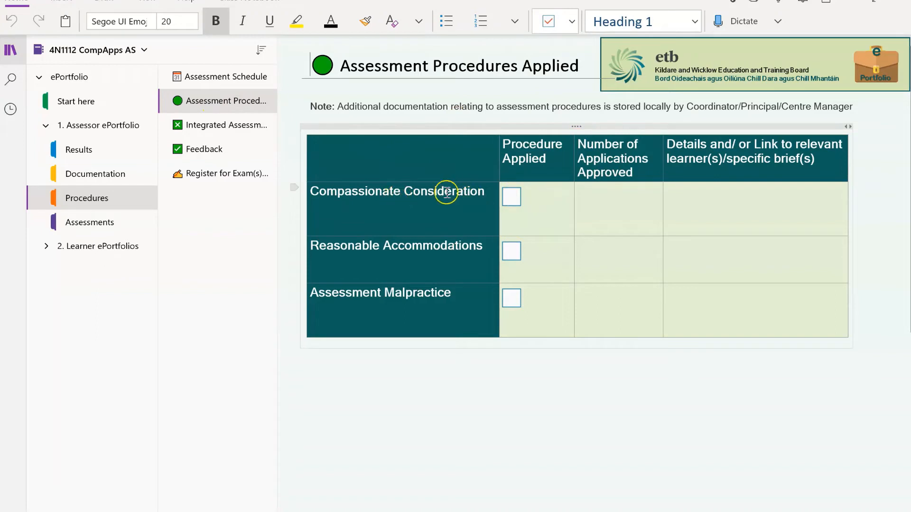
click(512, 197)
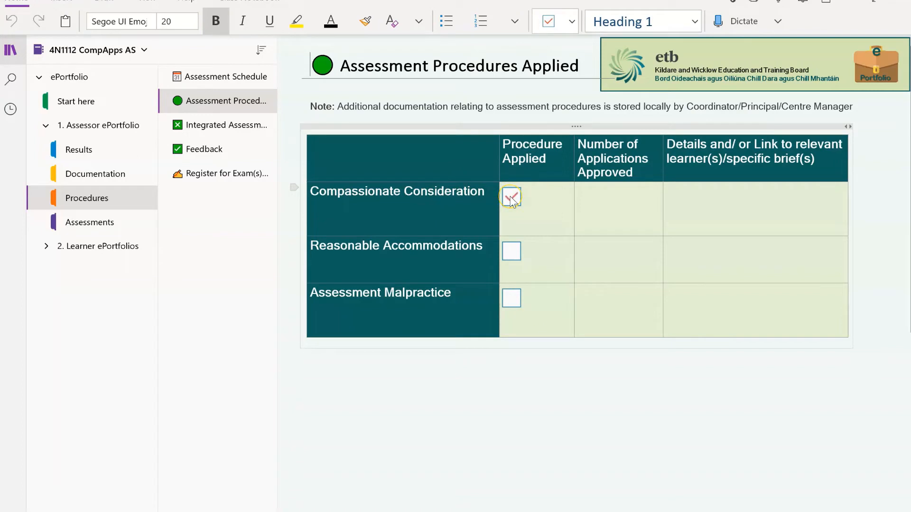
click(608, 203)
text(2)
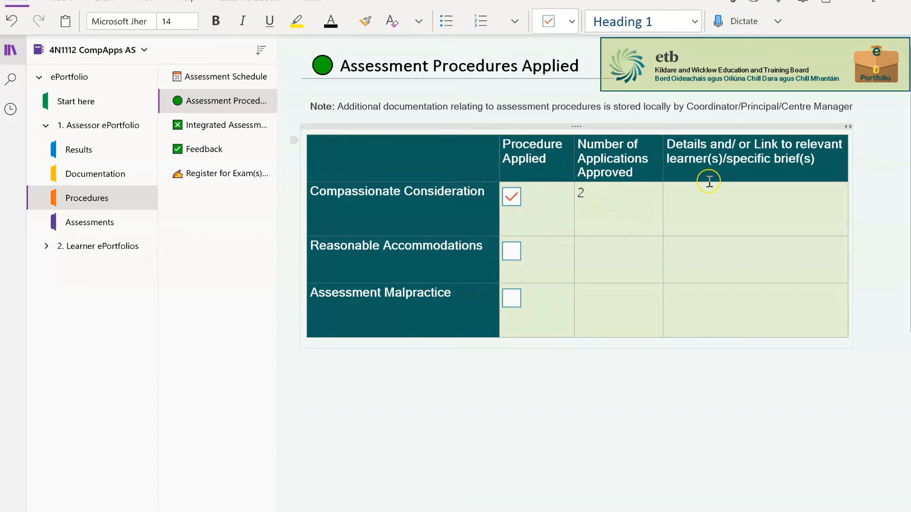
click(698, 200)
text(T)
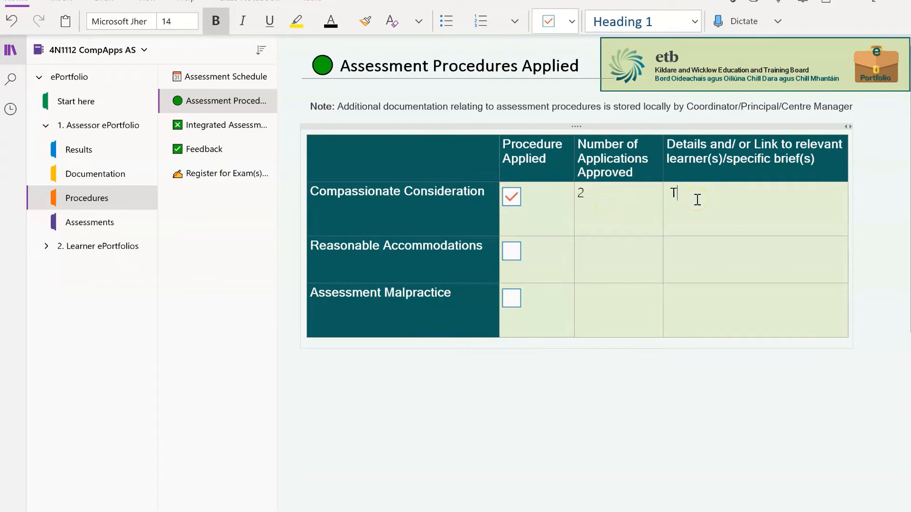
text(wo learne)
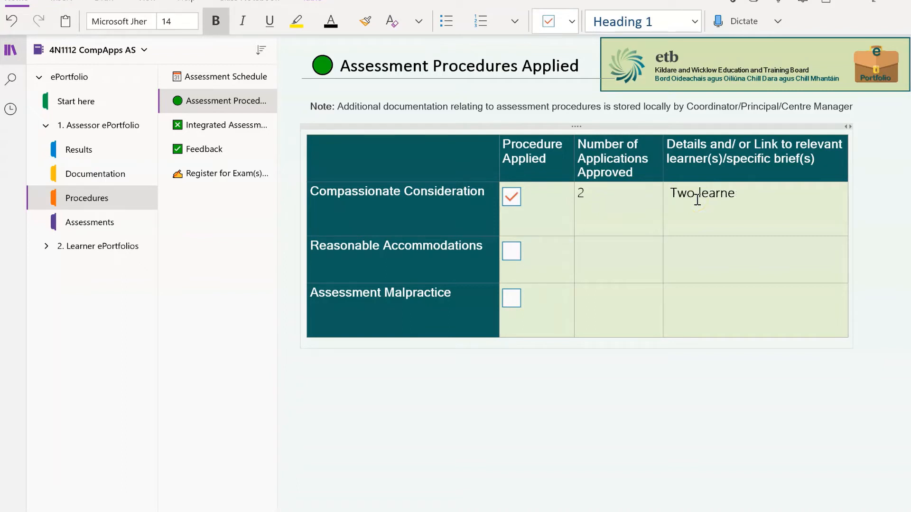
text(rs applied for C)
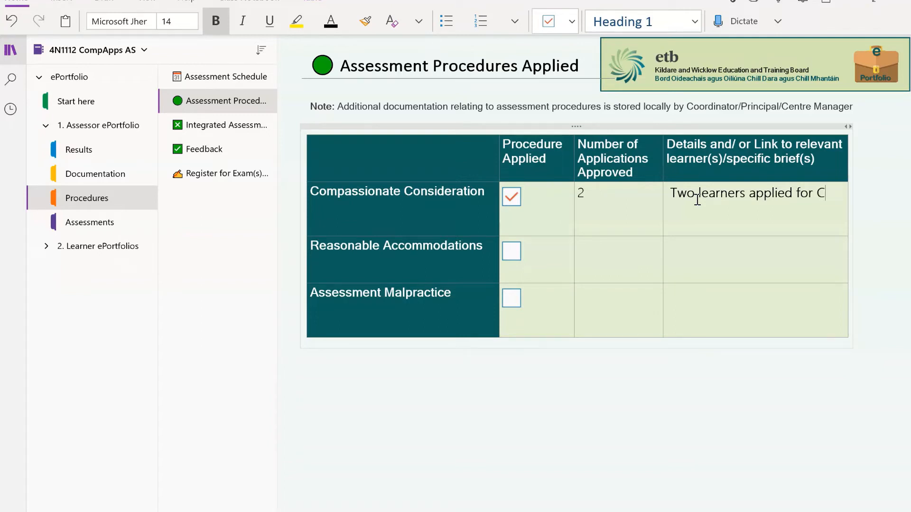
text(C to resite)
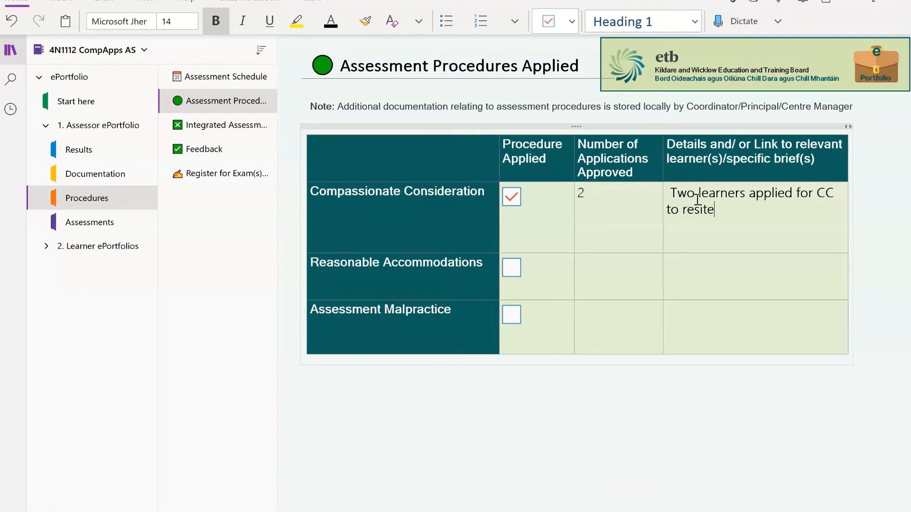
key(BackSpace)
text(examination.)
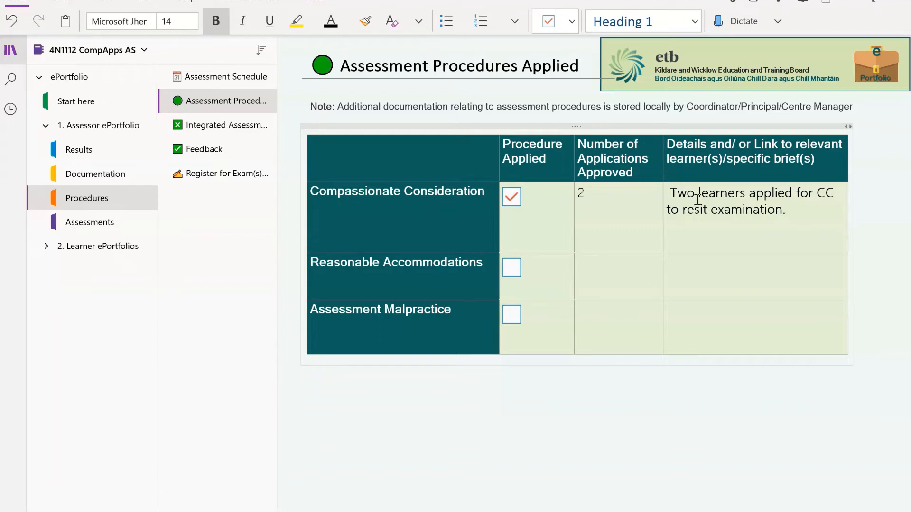
click(673, 193)
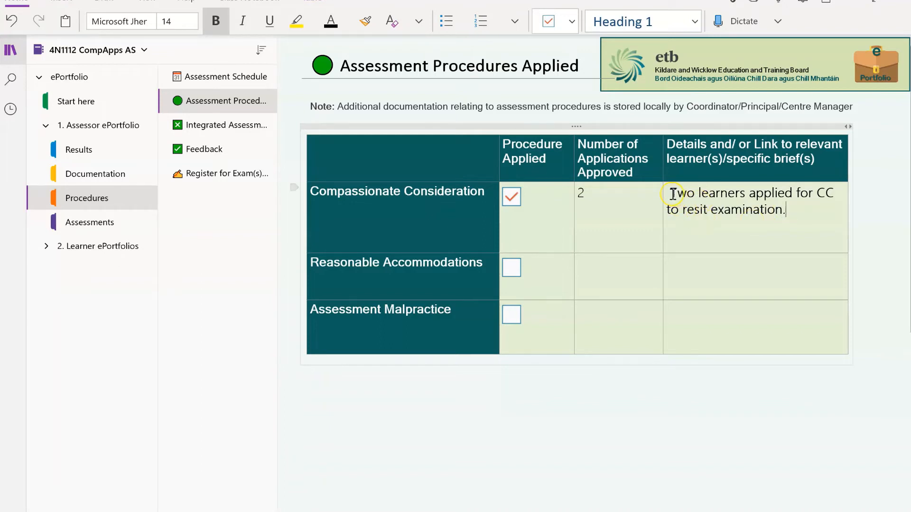
key(BackSpace)
click(728, 231)
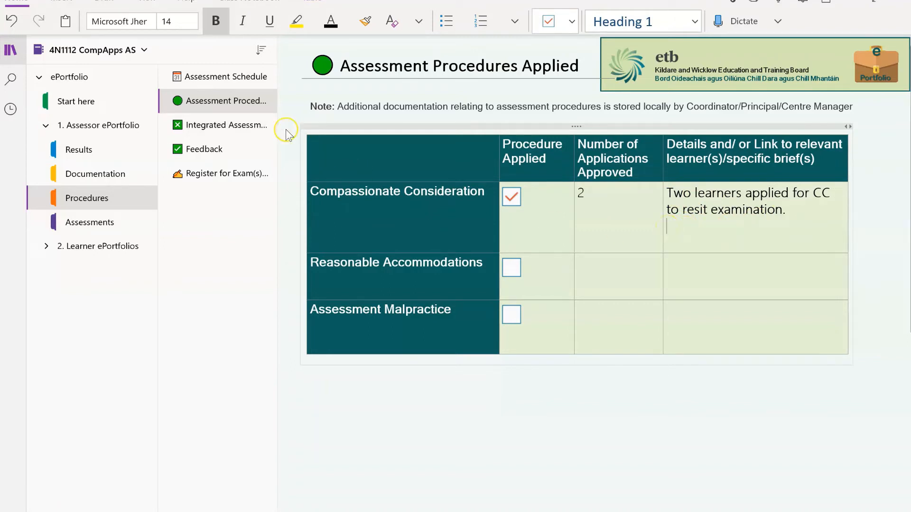
Tick Reasonable Accommodations with count 1 and the single-room exam detail, and enter N/A for Malpractice
click(511, 269)
click(586, 267)
text(1)
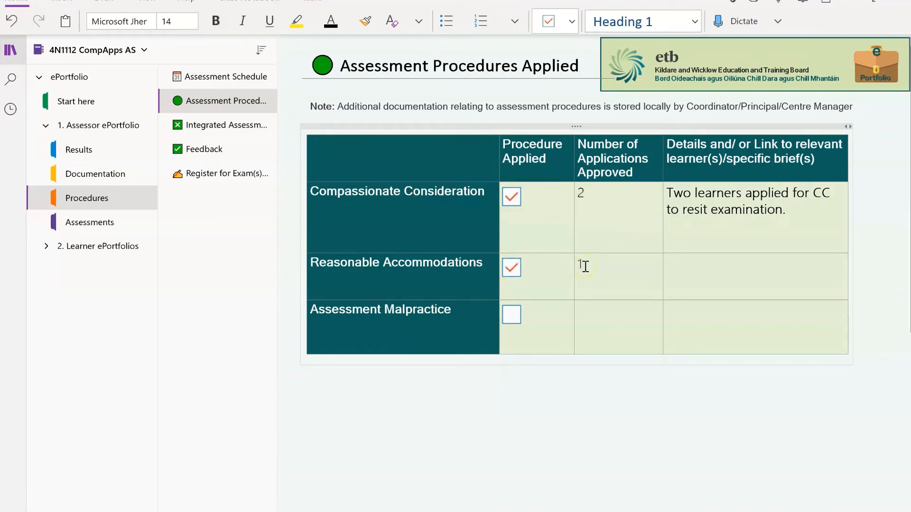
click(688, 267)
text(One learner applied to)
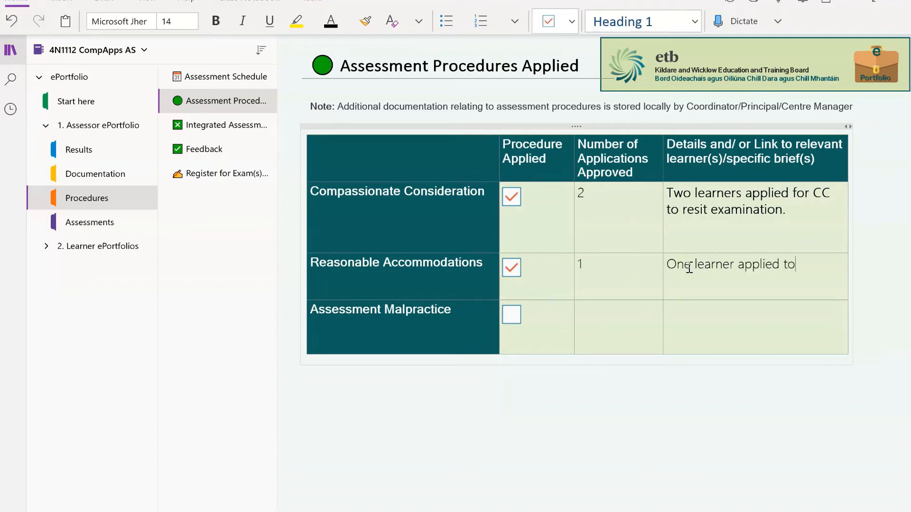
text( sit their exam in a )
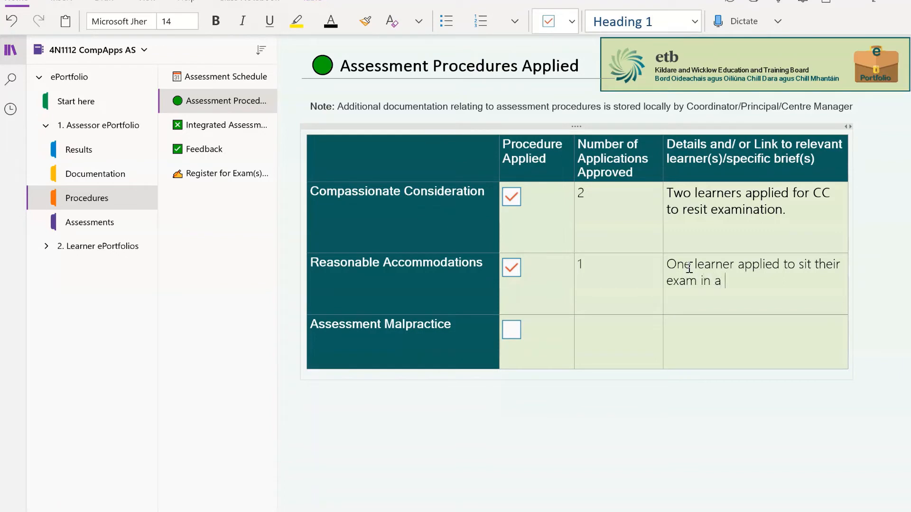
text(room by thems)
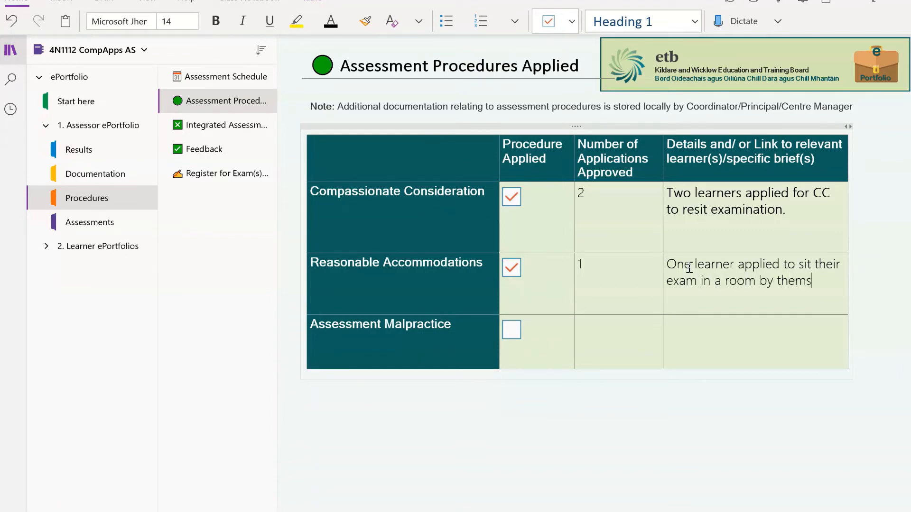
text(elves.)
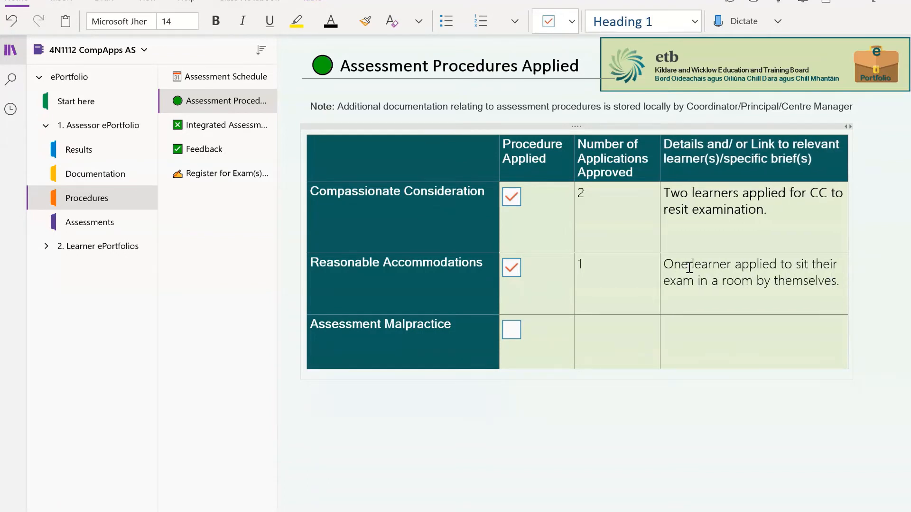
click(732, 273)
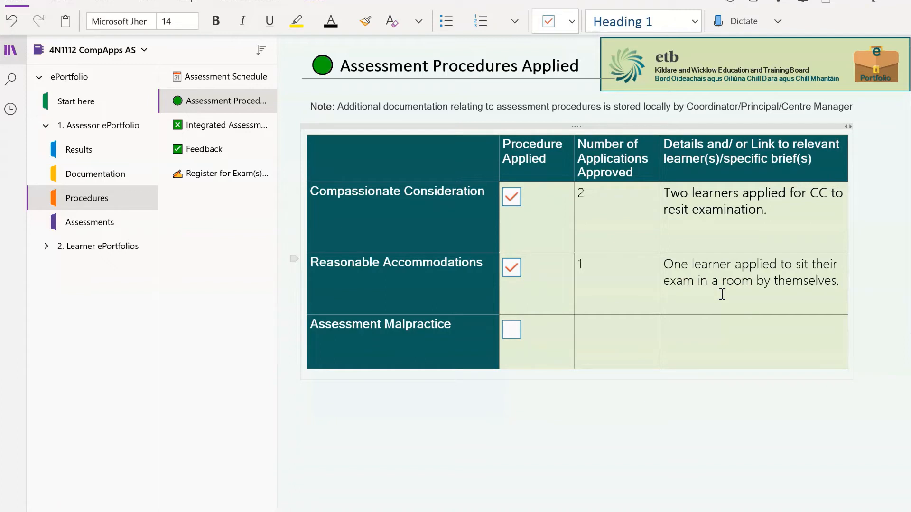
click(597, 330)
text(N/A)
Enter N/A for integrated assessment on the Integrated Assessment page, then go to the Feedback page
click(237, 127)
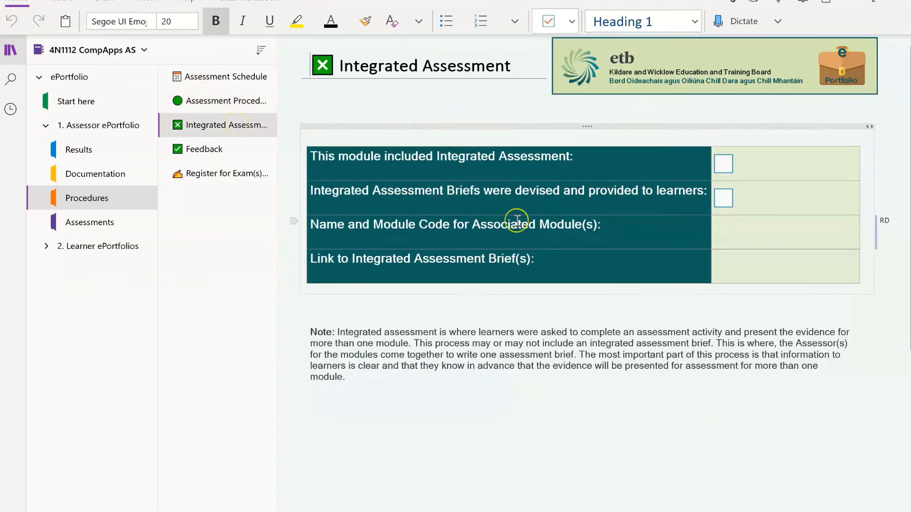
click(771, 162)
text(N/A)
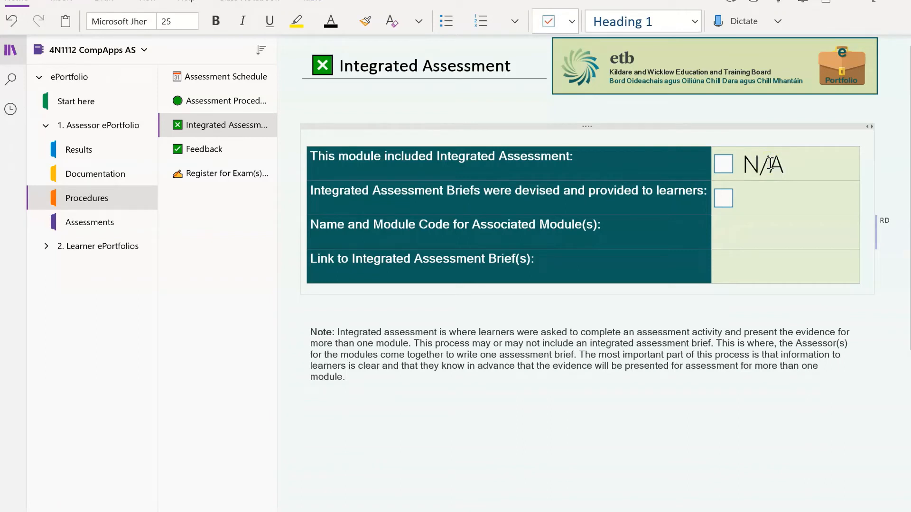
click(209, 149)
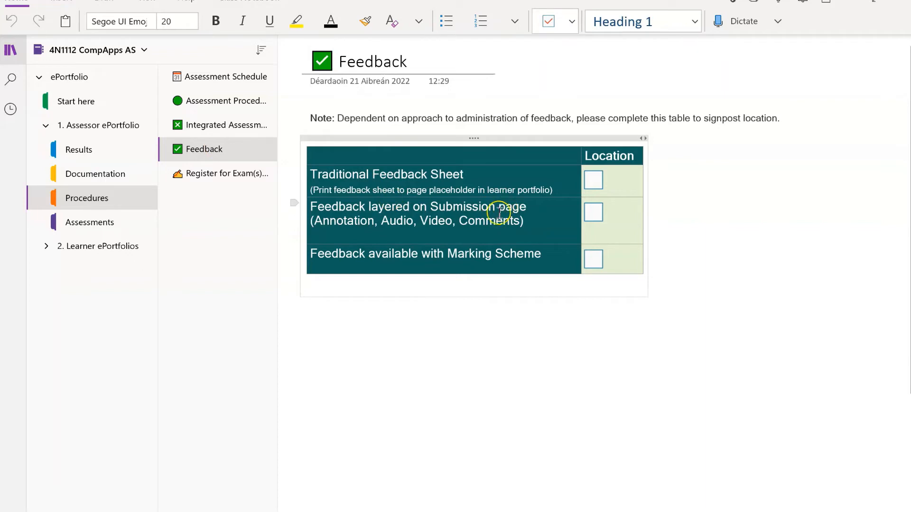
Tick the Submission page and Marking Scheme feedback locations, and delete the Register for Exam(s) placeholder note
click(595, 214)
click(596, 257)
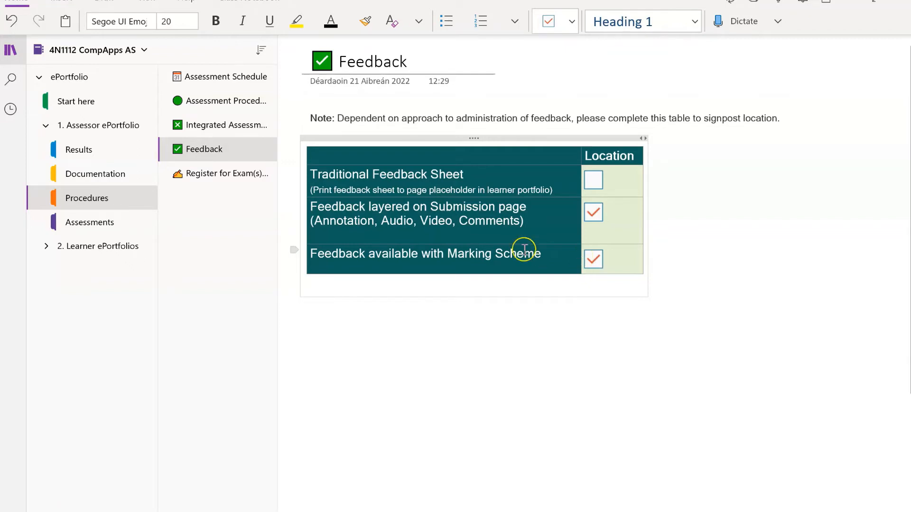
click(224, 175)
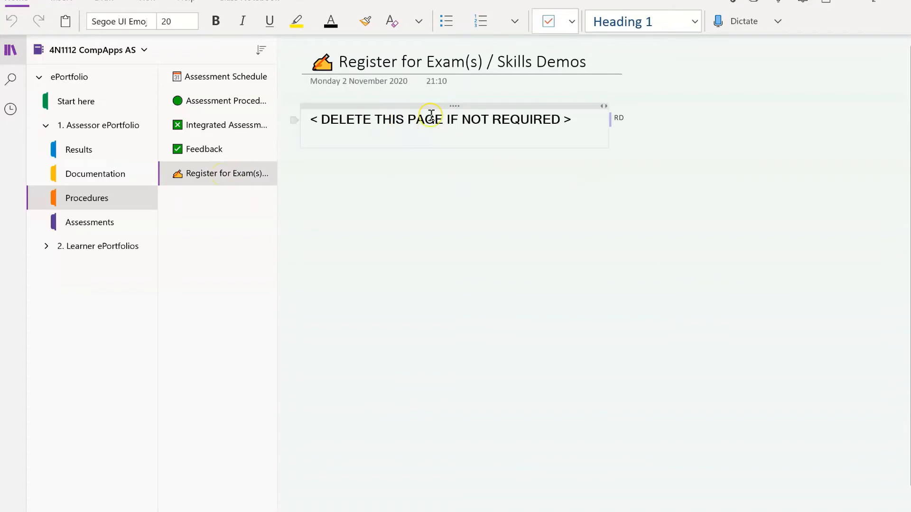
click(454, 106)
key(Delete)
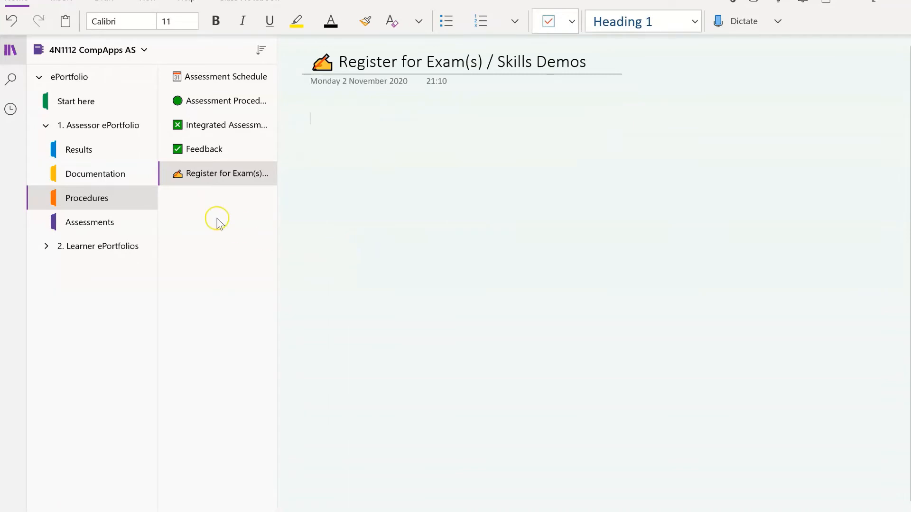
click(106, 224)
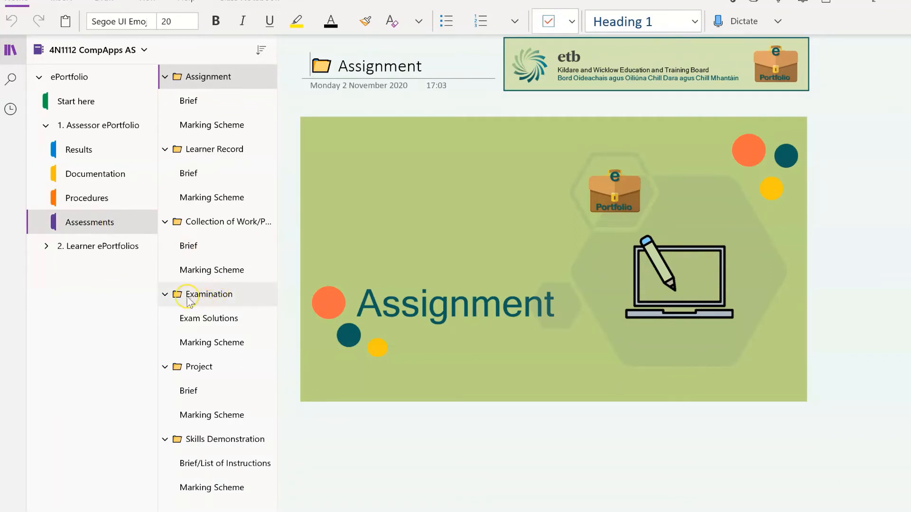
Collapse all six page groups in the Assessments section
click(179, 175)
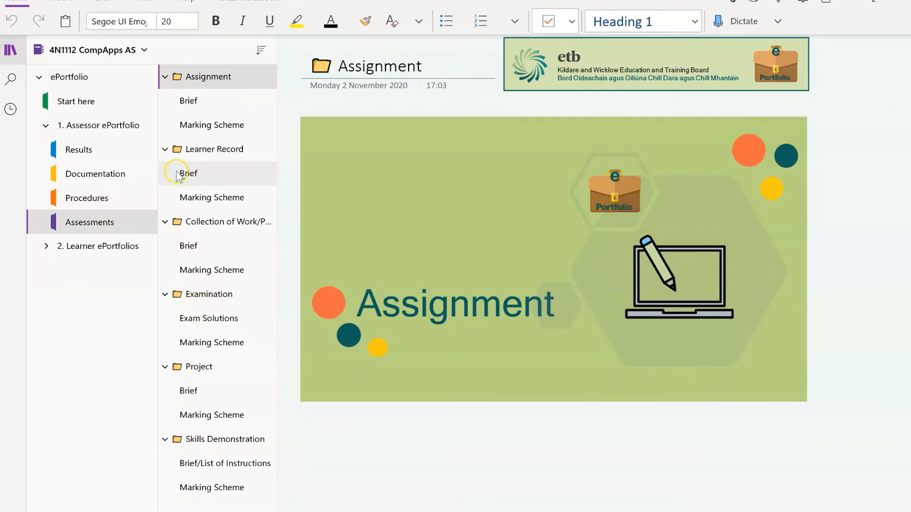
click(165, 77)
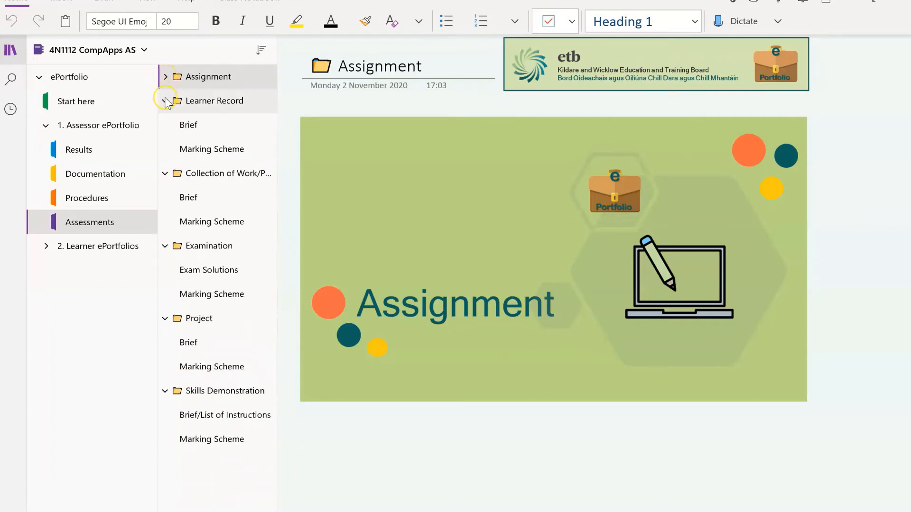
click(165, 100)
click(165, 125)
click(165, 149)
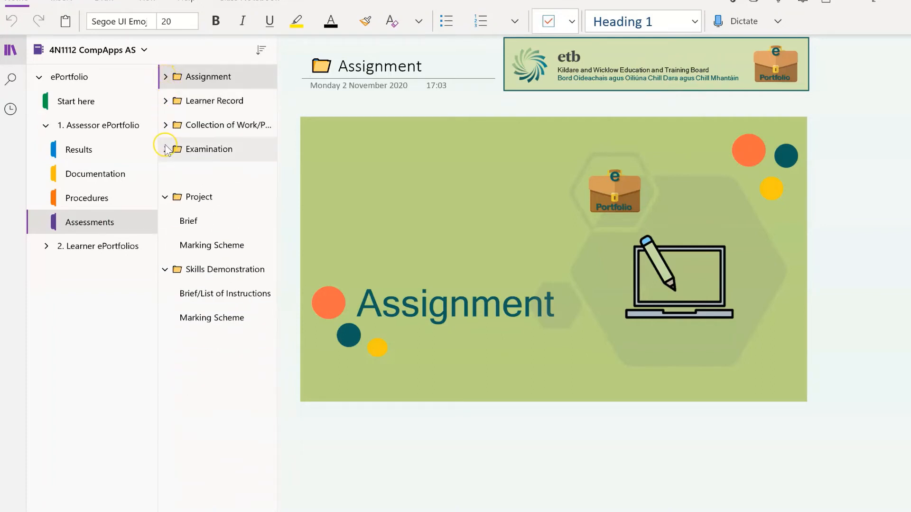
click(165, 173)
click(166, 197)
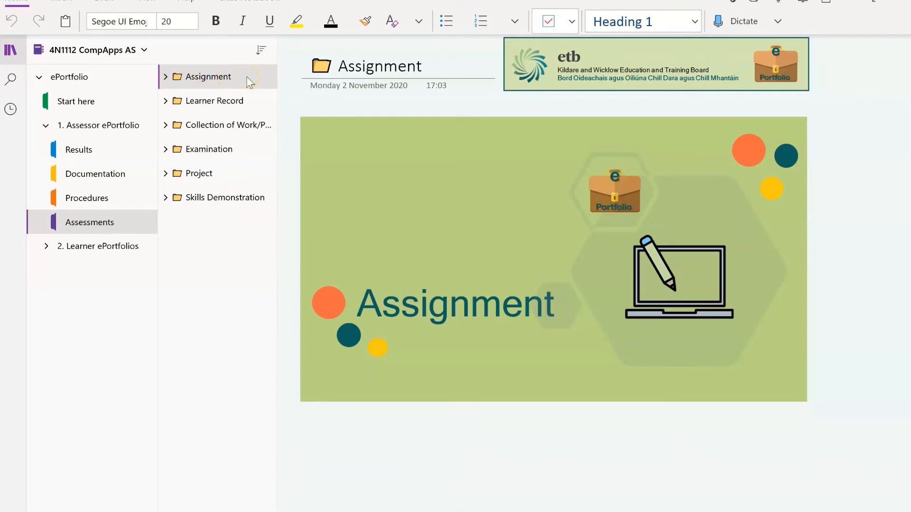
Delete the Assignment and Learner Record pages along with their sub-pages
click(233, 78)
right_click(233, 79)
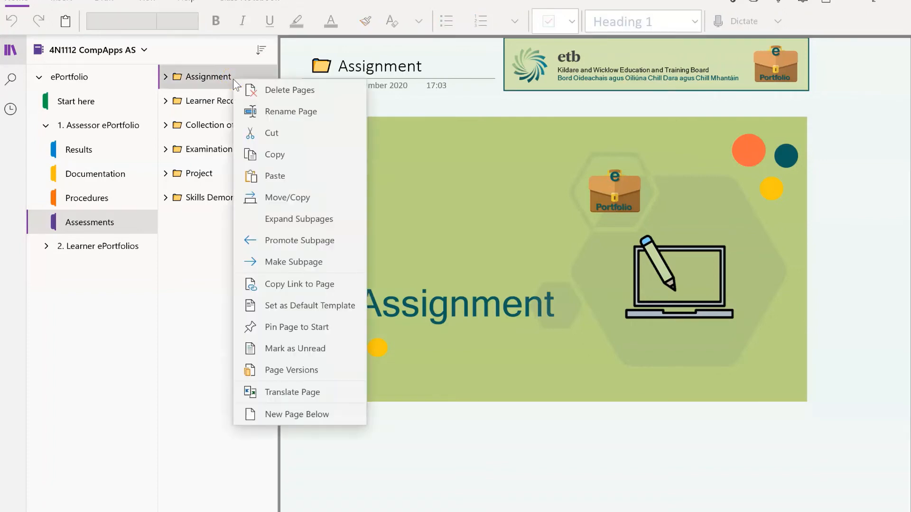
click(277, 89)
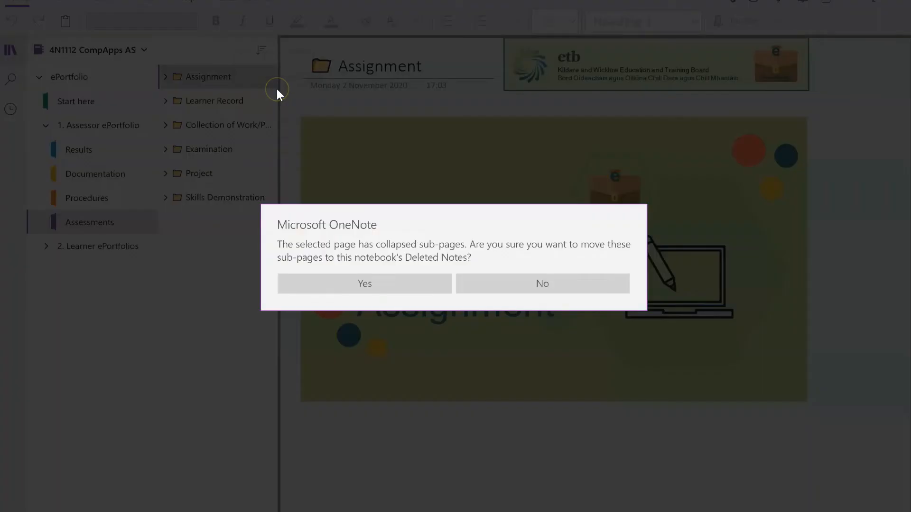
click(369, 283)
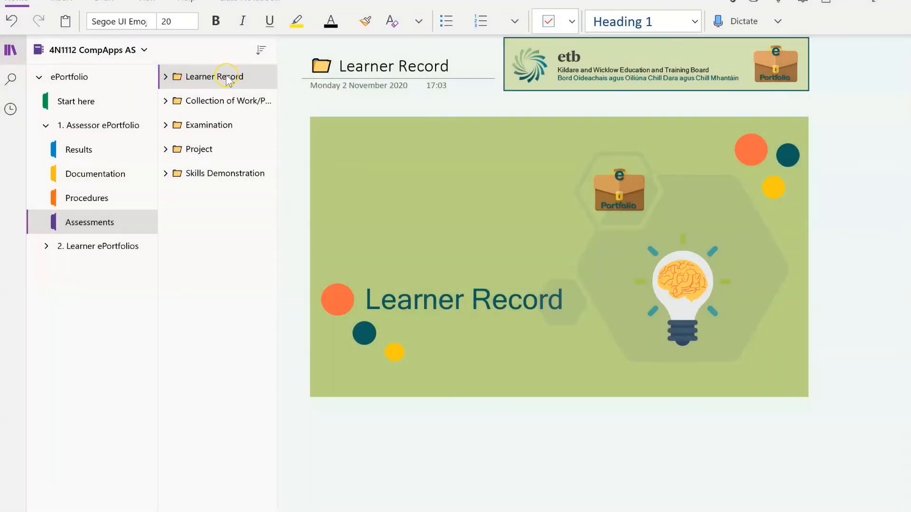
right_click(227, 81)
click(261, 86)
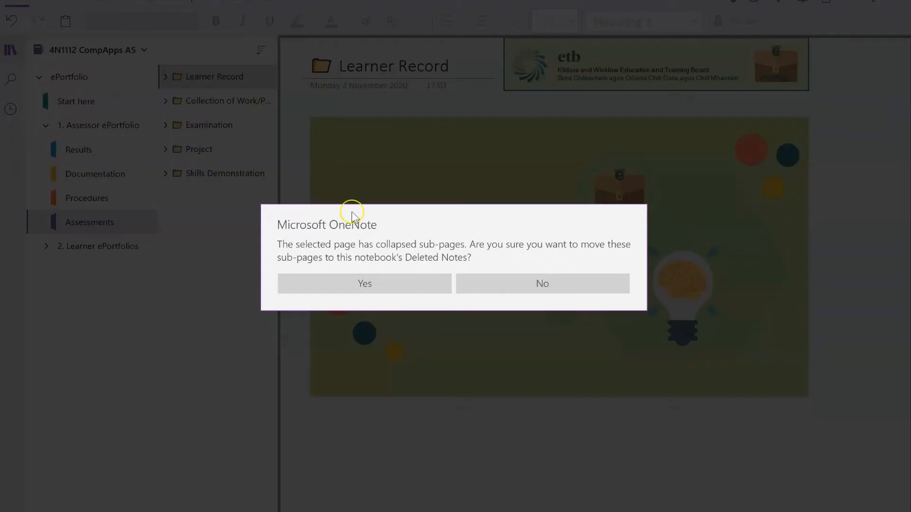
click(380, 283)
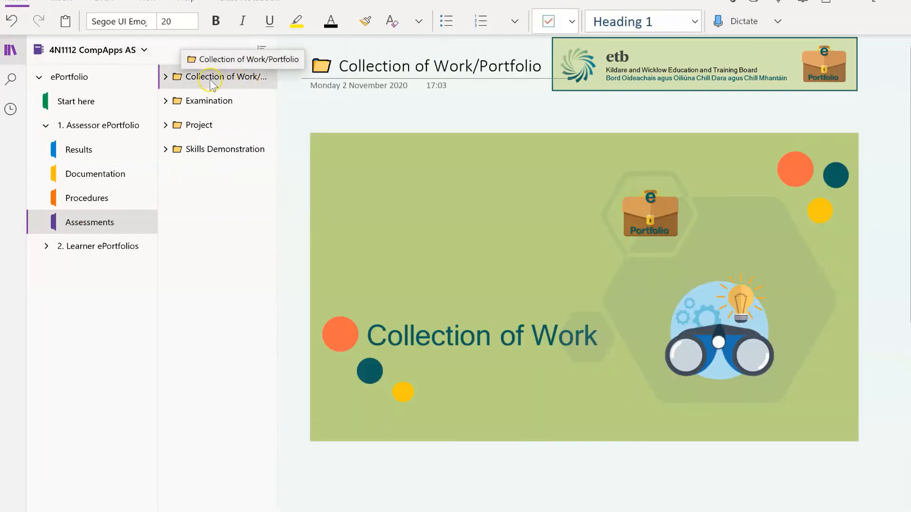
Delete the Collection of Work/Portfolio, Project and Skills Demonstration pages with their sub-pages
right_click(210, 79)
click(240, 94)
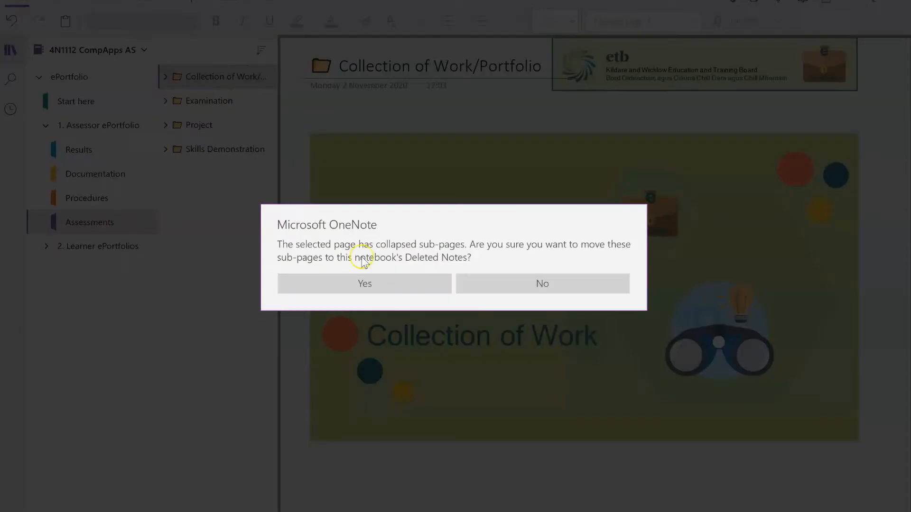
click(366, 281)
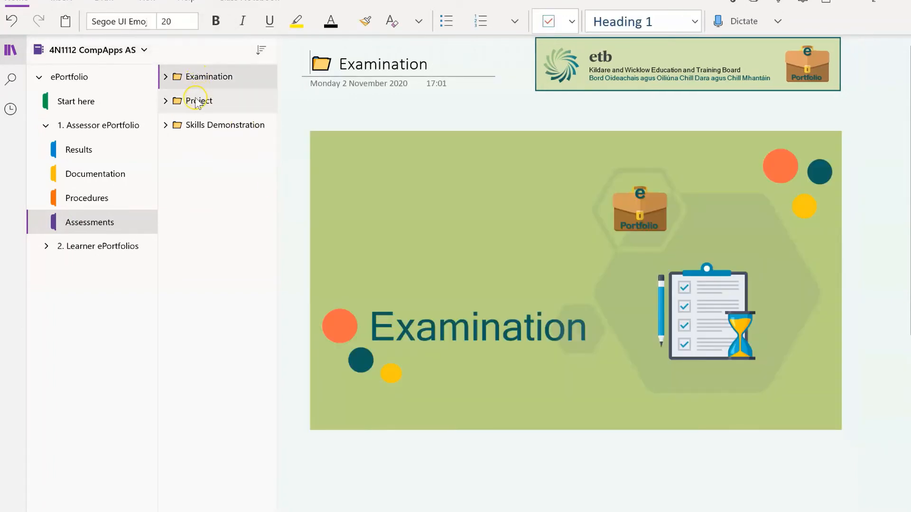
click(196, 102)
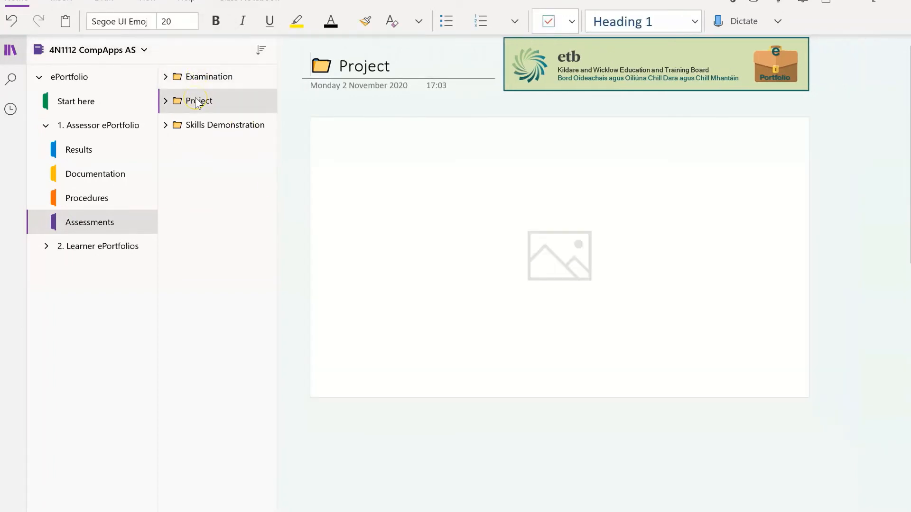
right_click(207, 101)
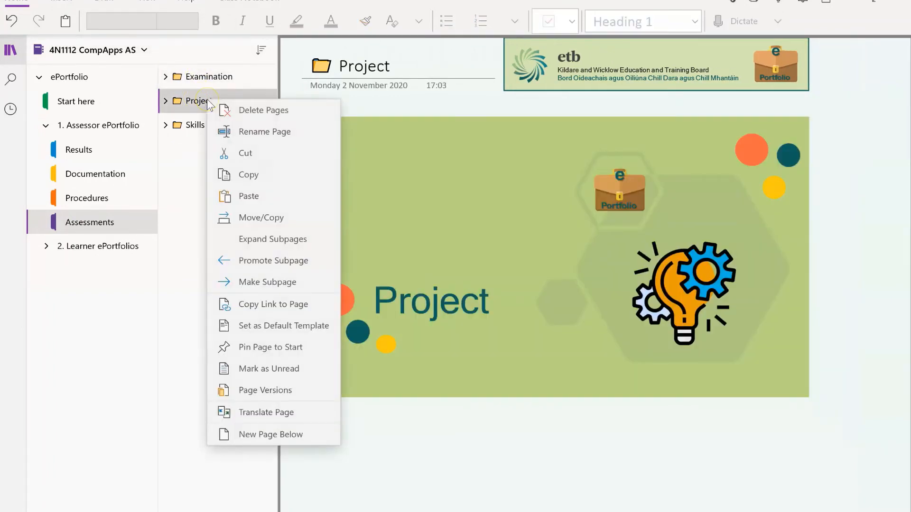
click(235, 110)
click(368, 280)
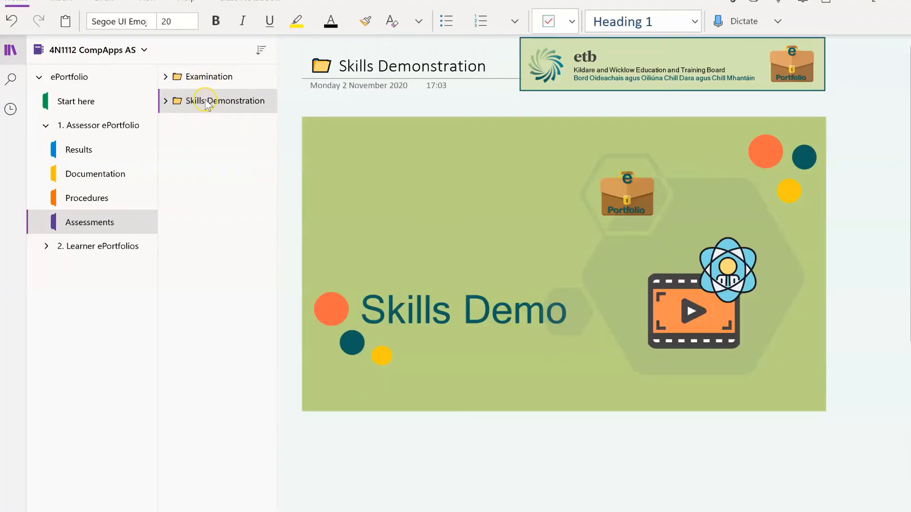
right_click(205, 100)
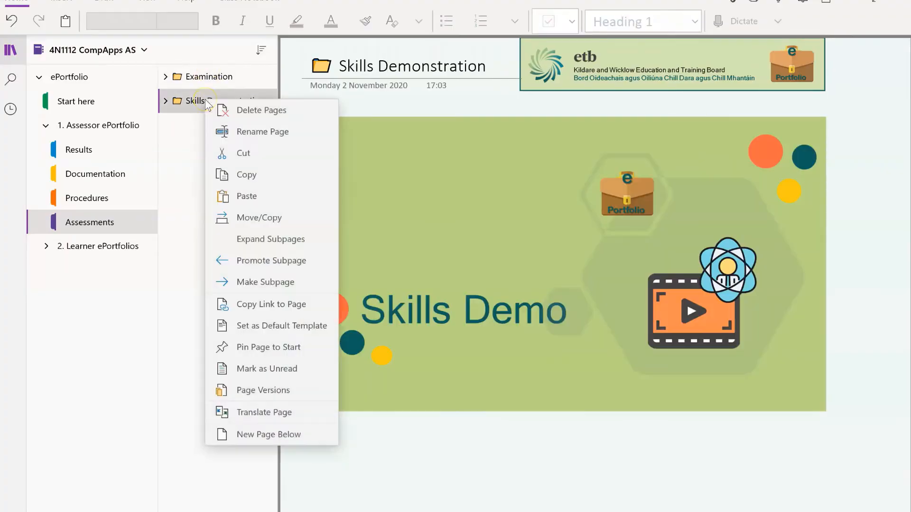
click(230, 108)
click(360, 281)
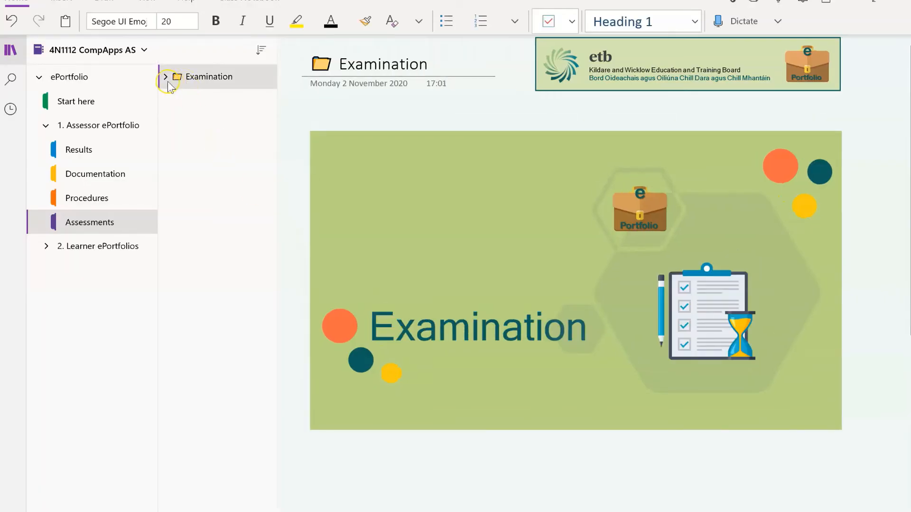
Retitle Examination as 'Exam 1 Database' and check its Exam Solutions and Marking Scheme subpages
click(434, 66)
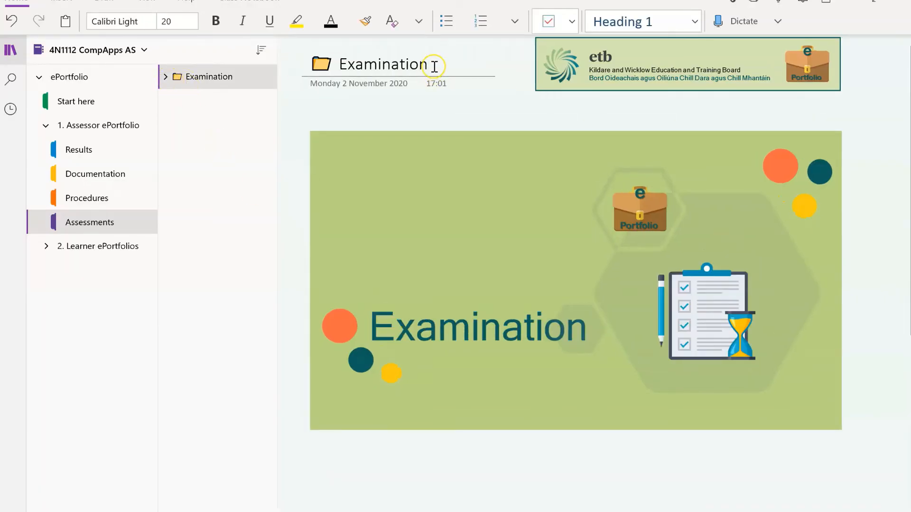
key(BackSpace)
key(BackSpace)
key(BackSpace)
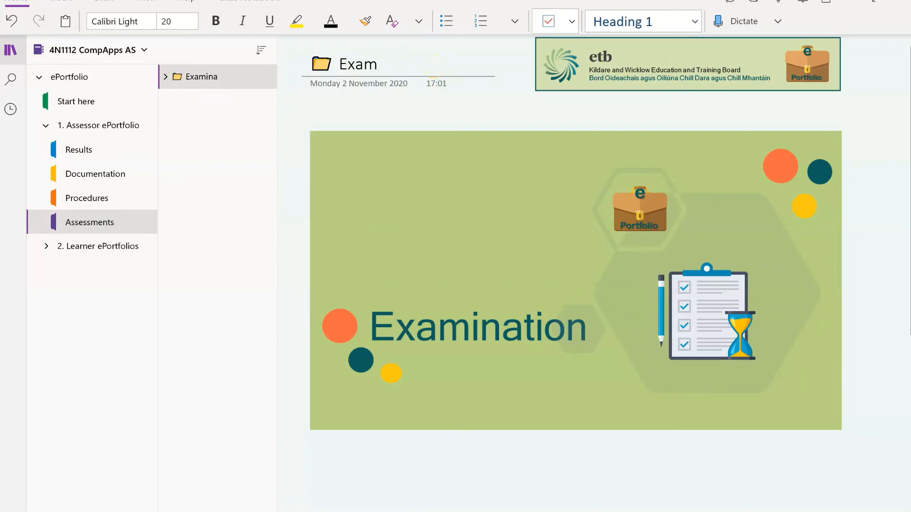
text(1 )
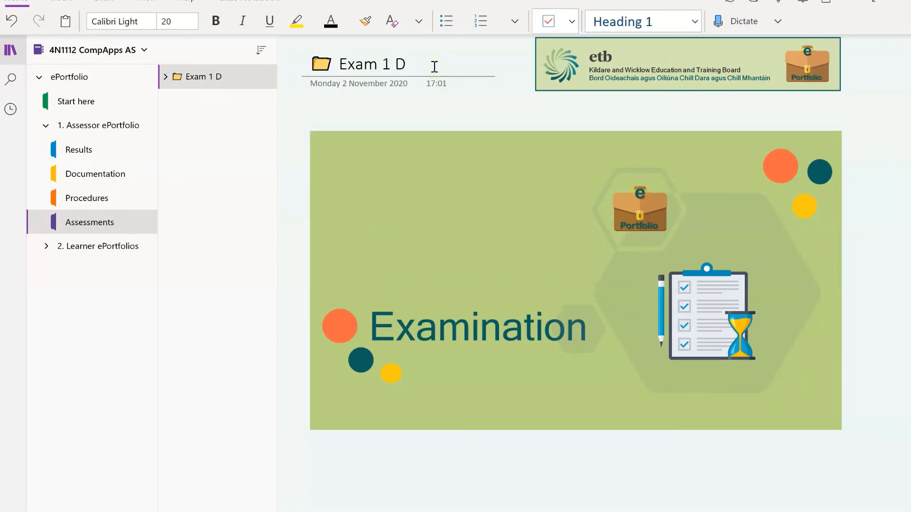
text(Database)
click(166, 77)
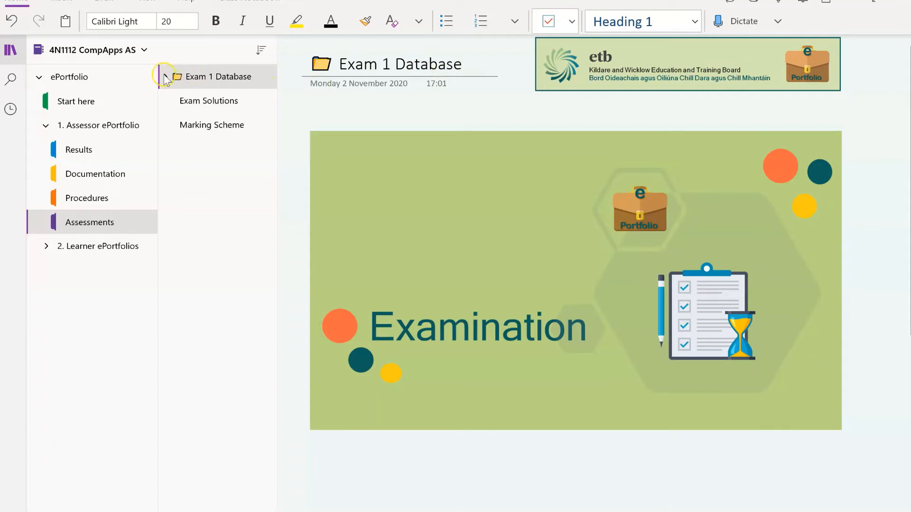
click(208, 106)
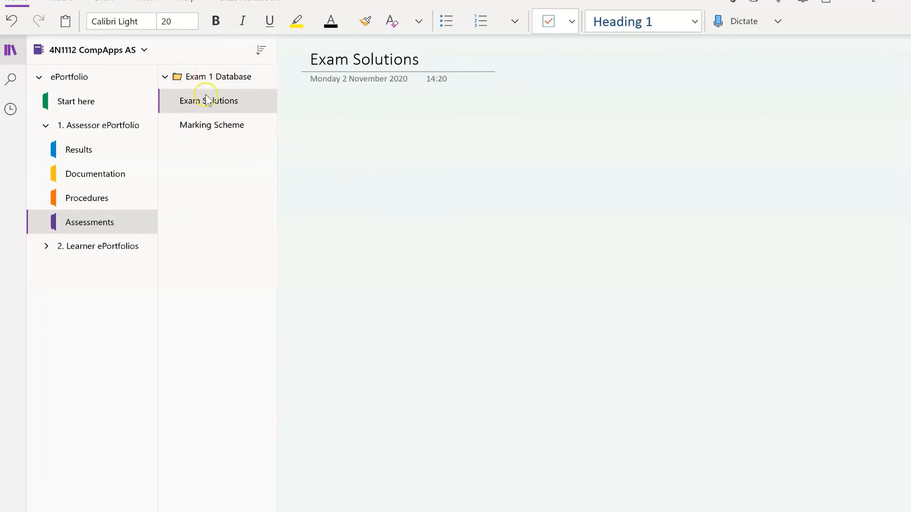
click(206, 126)
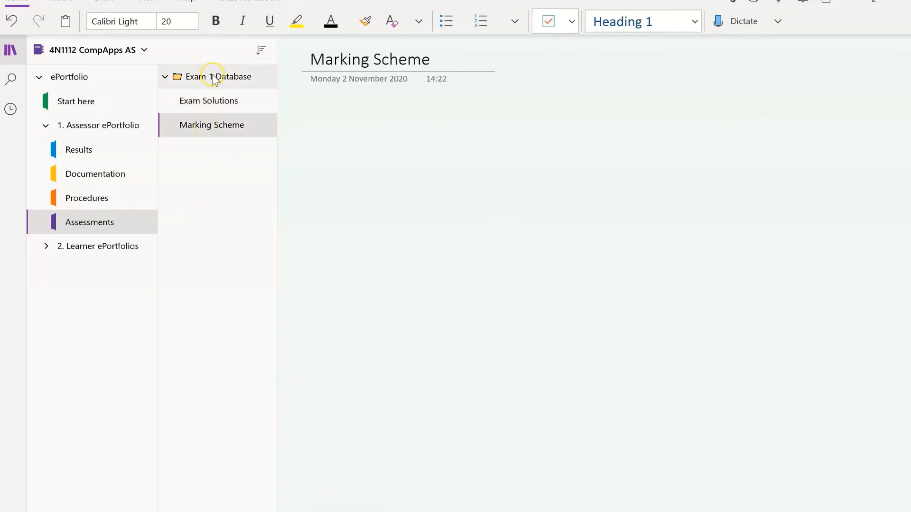
click(213, 78)
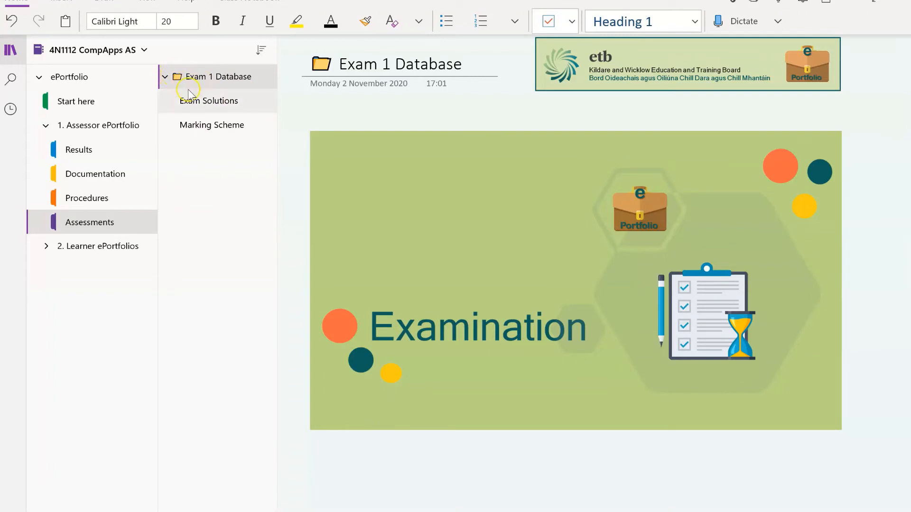
click(165, 78)
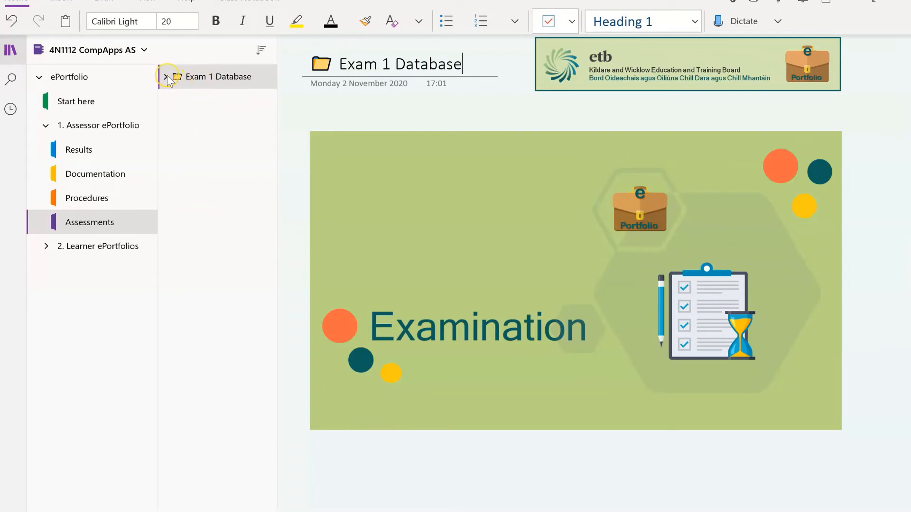
Copy and paste the Exam 1 Database page group to create a duplicate
right_click(213, 81)
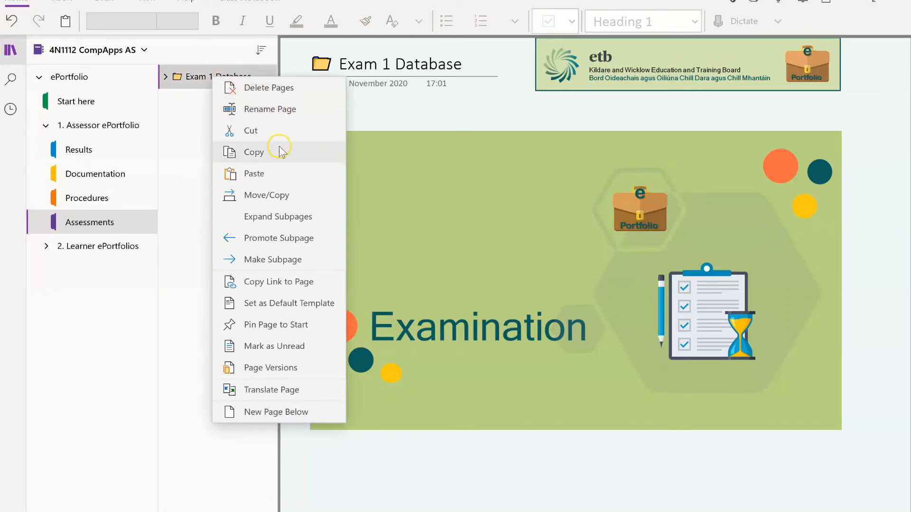
click(273, 156)
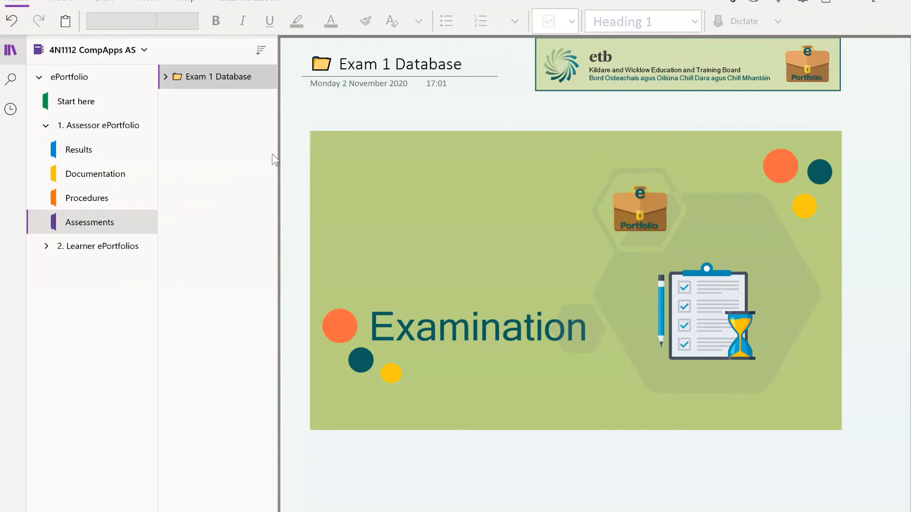
key(ctrl+v)
click(217, 106)
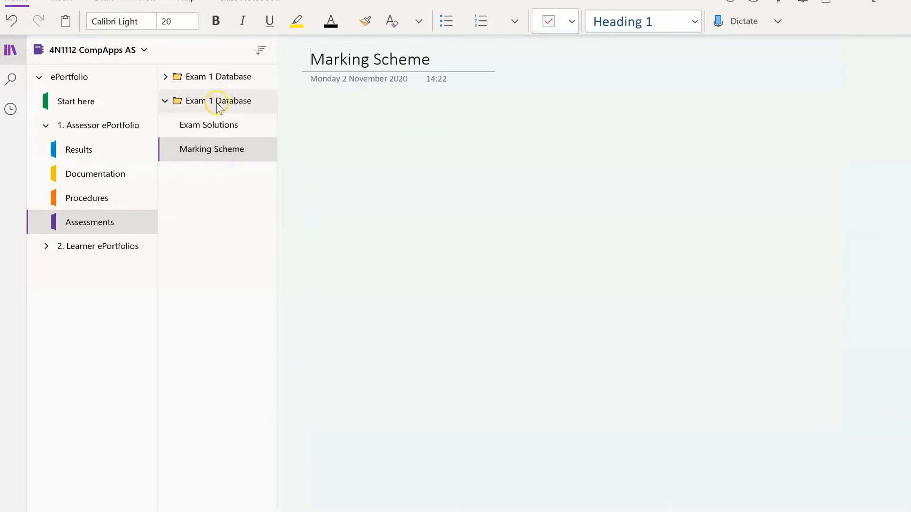
click(180, 103)
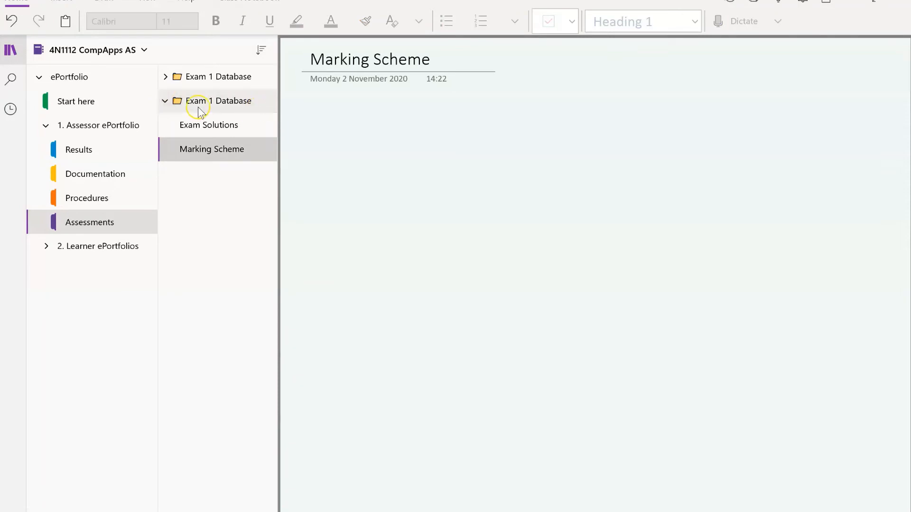
click(165, 102)
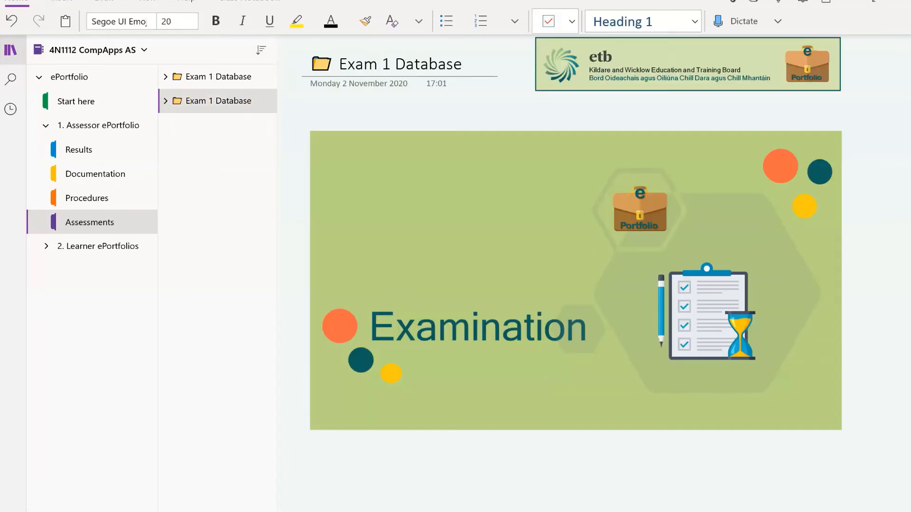
Retitle the duplicate page 'Exam 2 Spreadsheets'
click(341, 64)
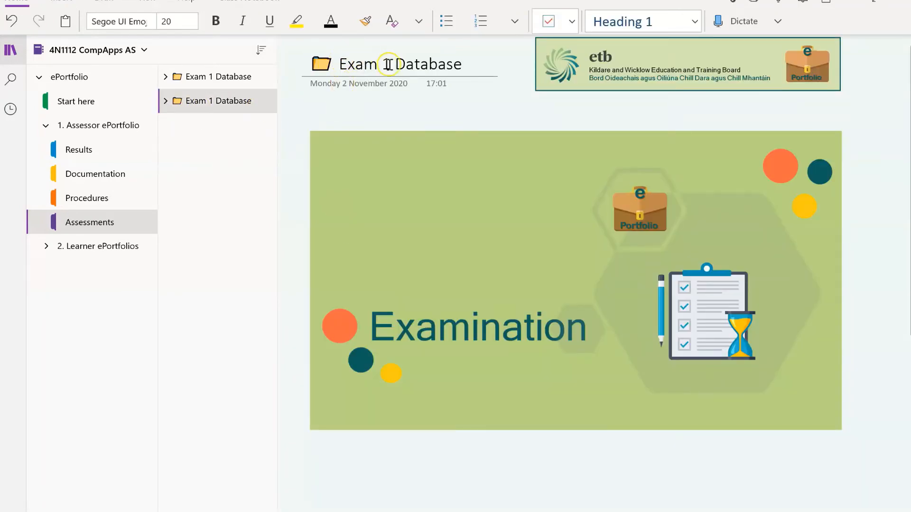
click(389, 63)
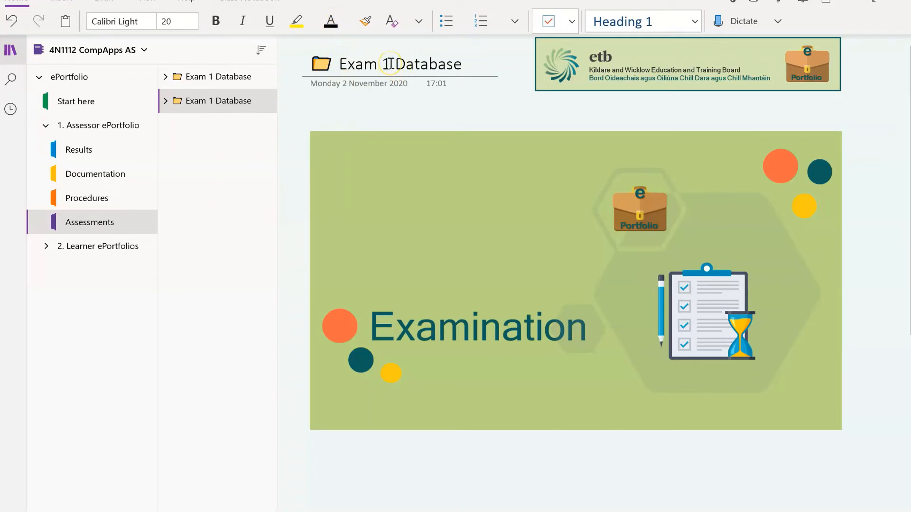
key(BackSpace)
text(2)
click(460, 64)
key(BackSpace)
key(BackSpace)
key(BackSpace)
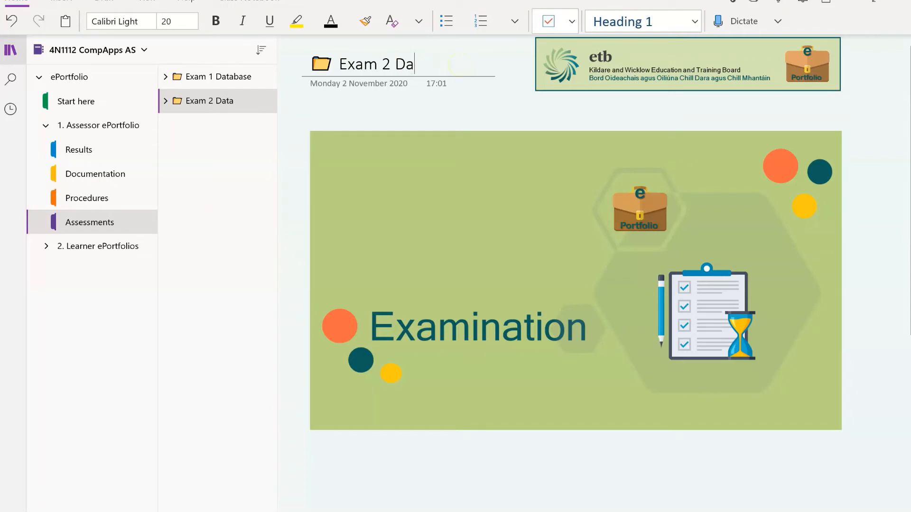
text(S)
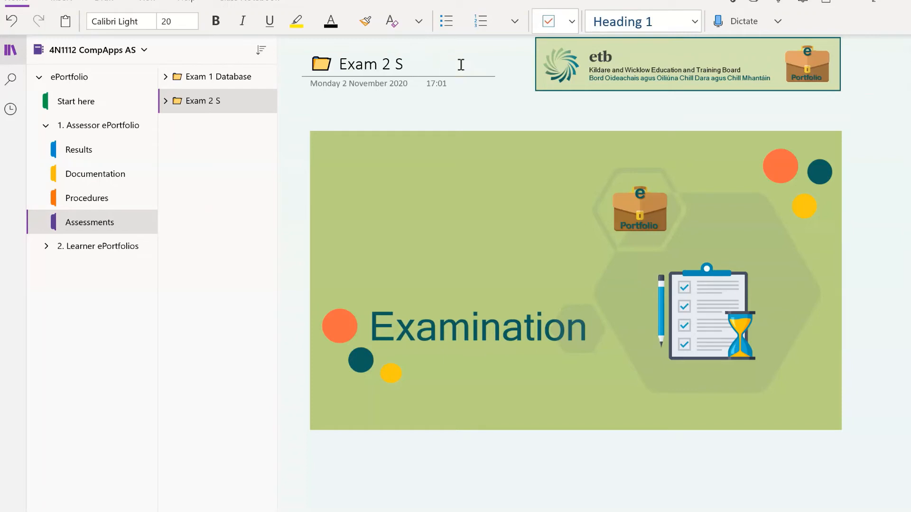
text(preadsheets)
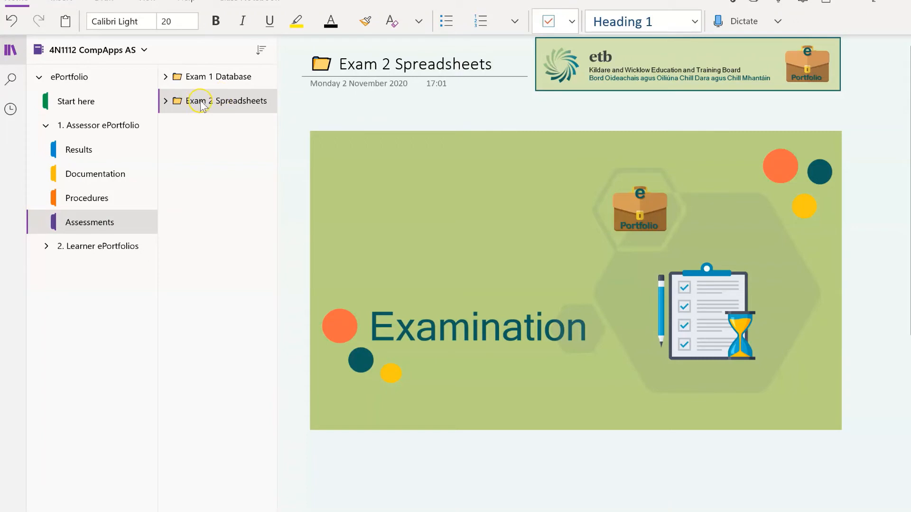
click(223, 101)
Copy and paste the Exam 2 Spreadsheets group with its subpages
right_click(223, 104)
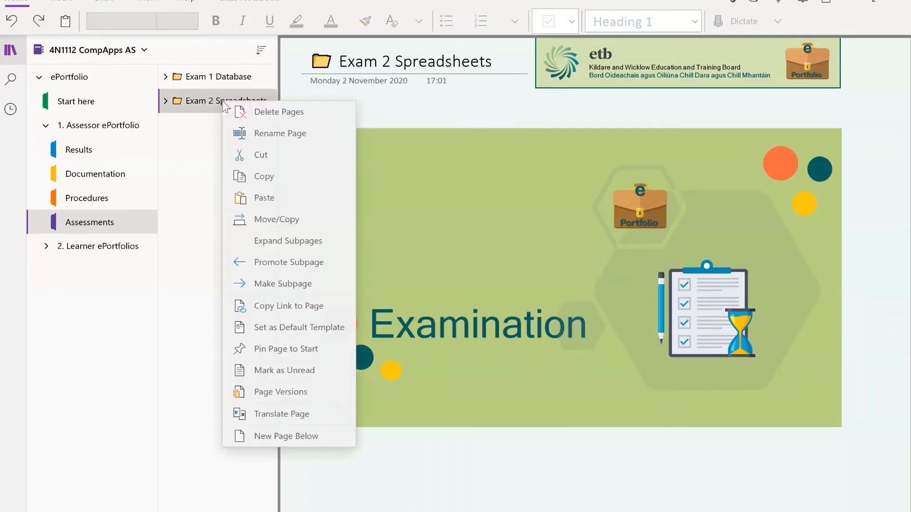
click(271, 176)
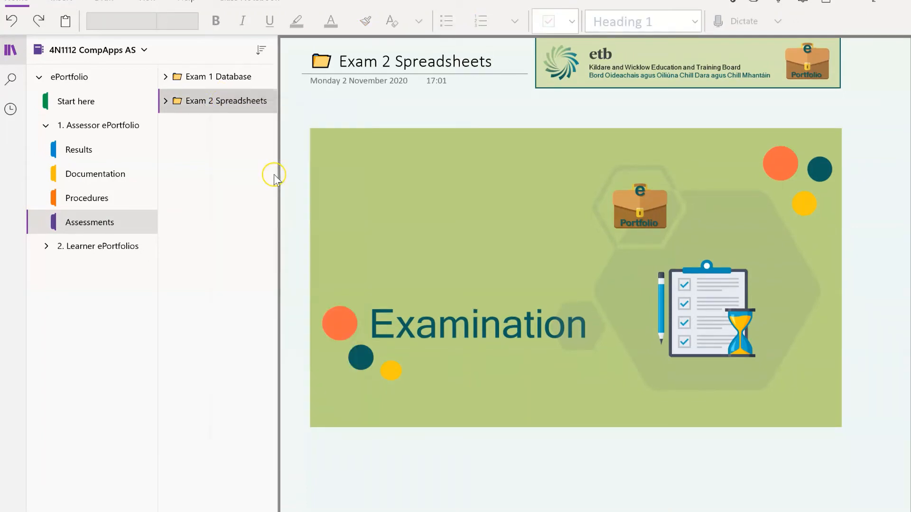
right_click(220, 105)
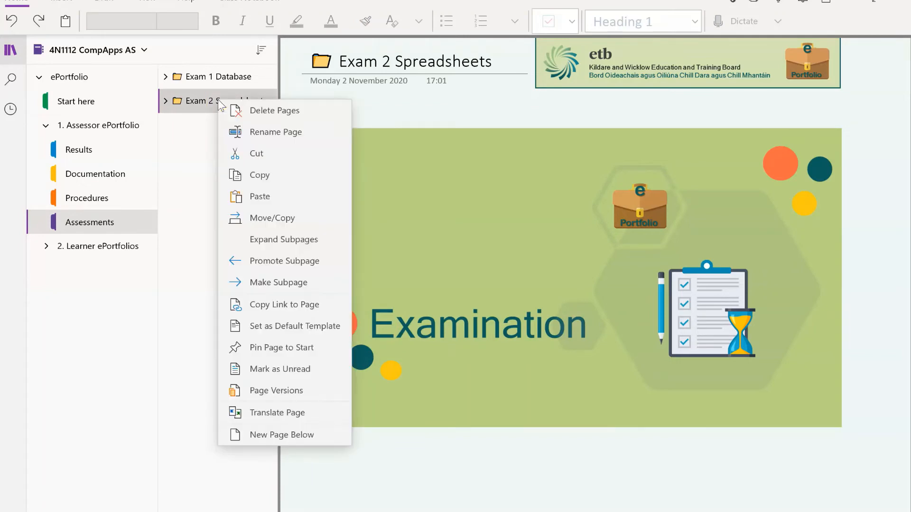
click(270, 206)
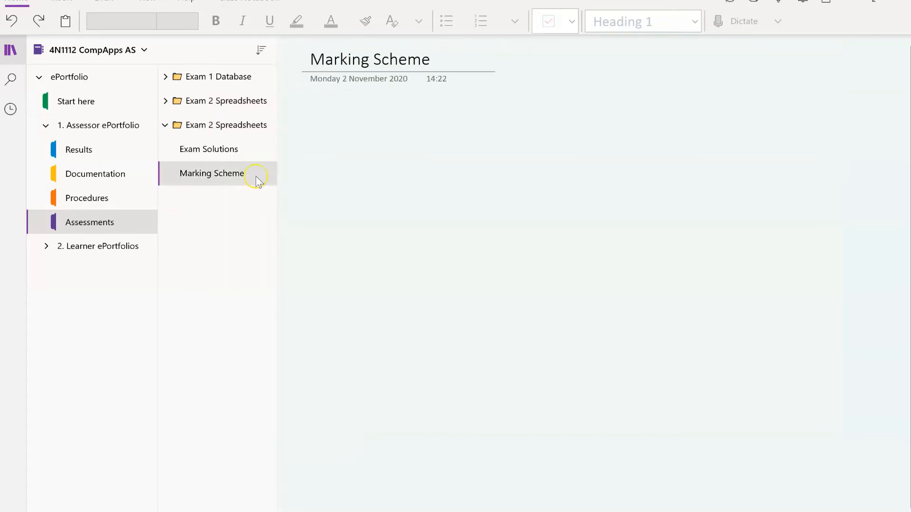
click(189, 124)
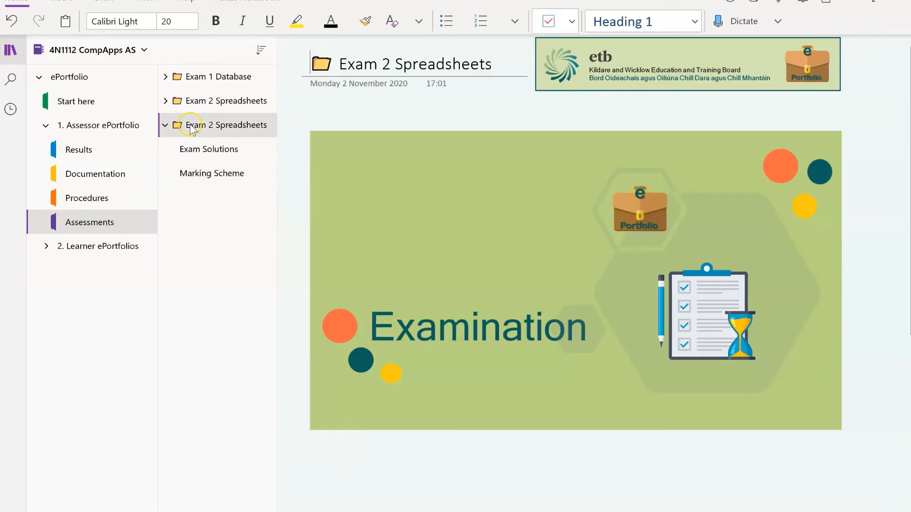
Retitle the pasted copy 'Exam 3 Graphics'
click(390, 63)
key(BackSpace)
key(BackSpace)
key(BackSpace)
key(BackSpace)
key(BackSpace)
key(BackSpace)
key(BackSpace)
key(BackSpace)
key(BackSpace)
key(BackSpace)
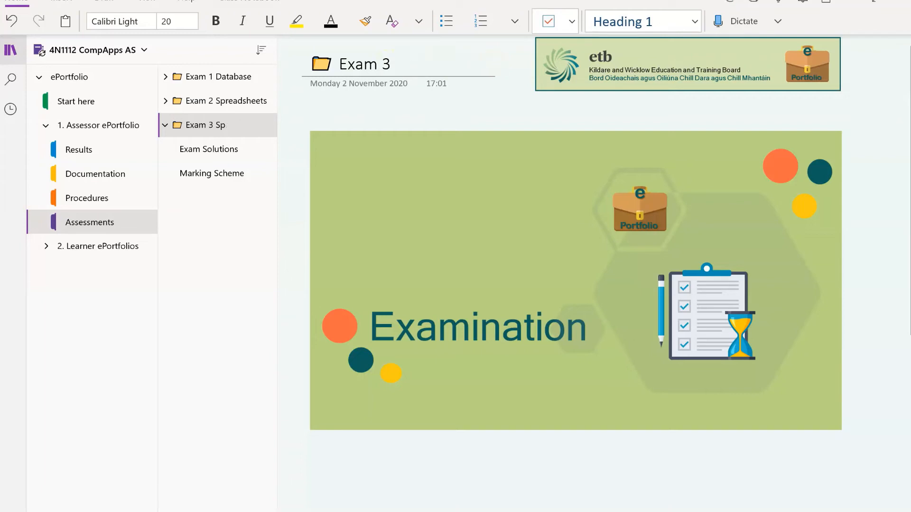
text(Graphics)
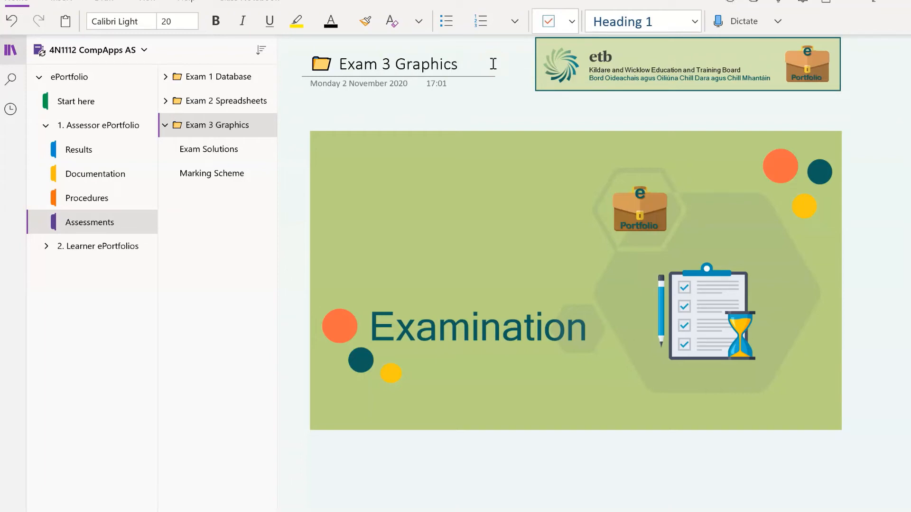
click(442, 112)
click(295, 91)
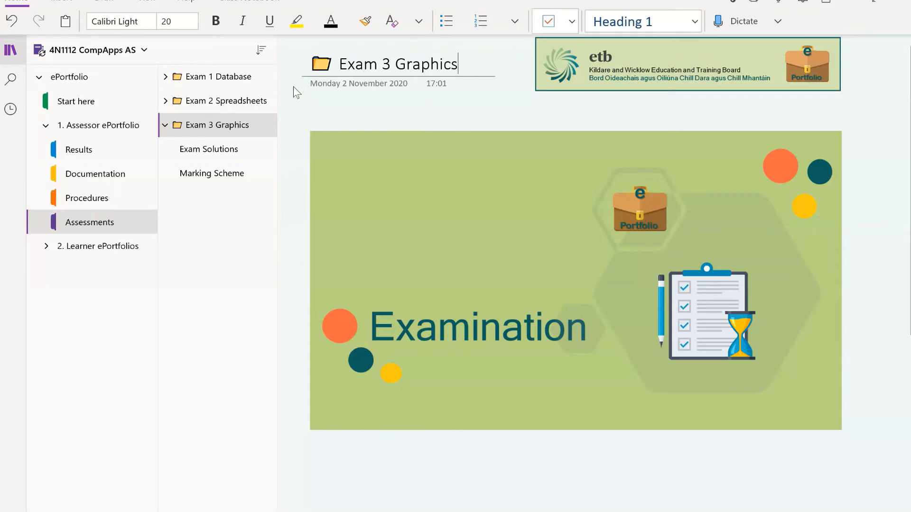
click(189, 80)
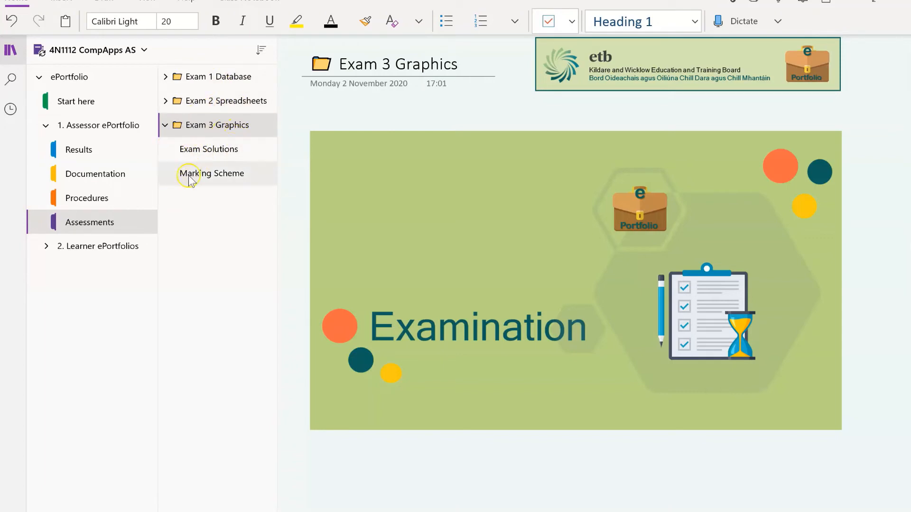
Collapse Exam 3 Graphics and open Exam 1 Database's Exam Solutions page
click(165, 126)
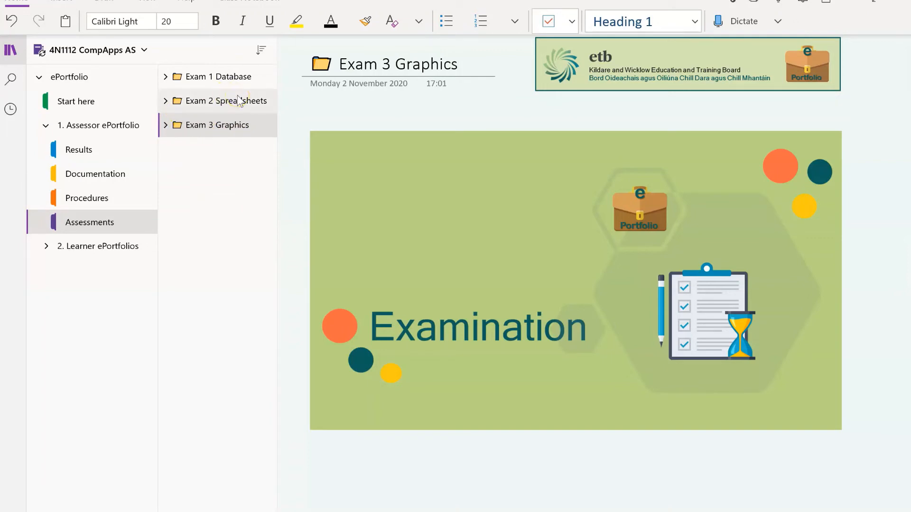
click(166, 78)
click(199, 100)
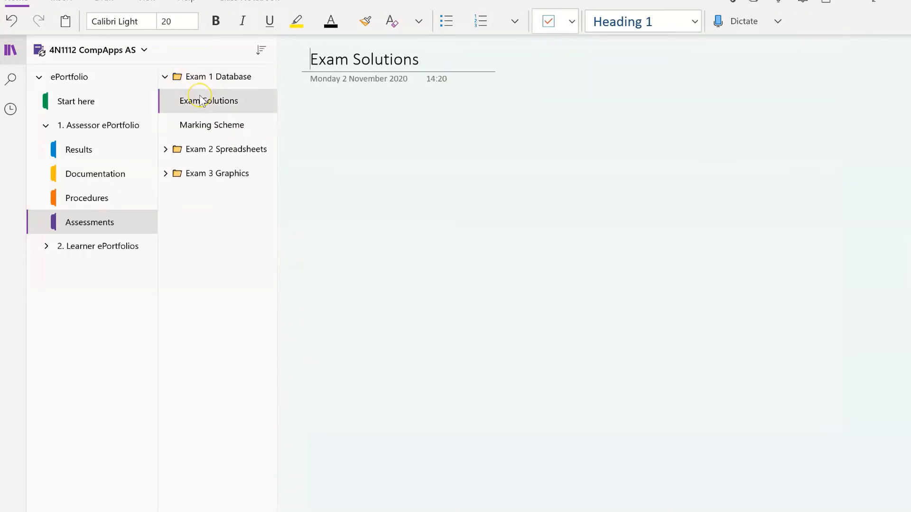
Open the 1 Database Practical PDF from the CompApps Assessor Folder in Adobe Acrobat
click(309, 55)
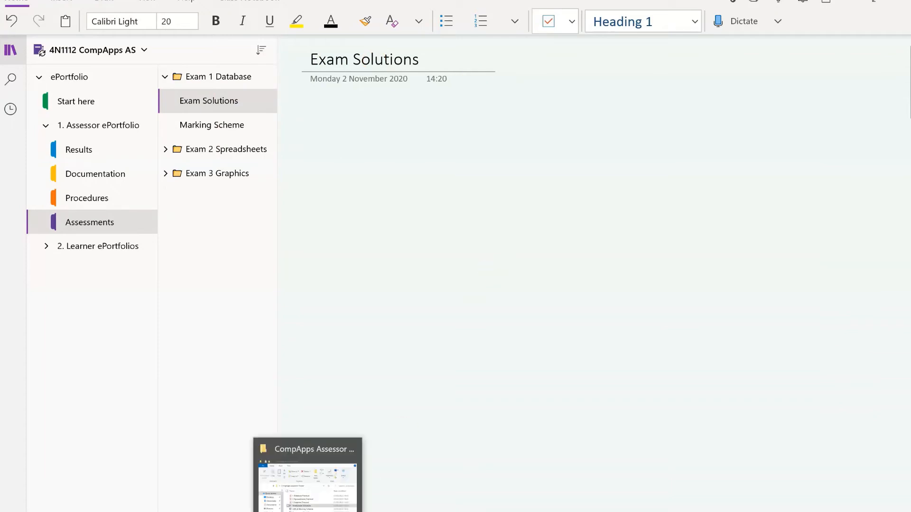
click(308, 511)
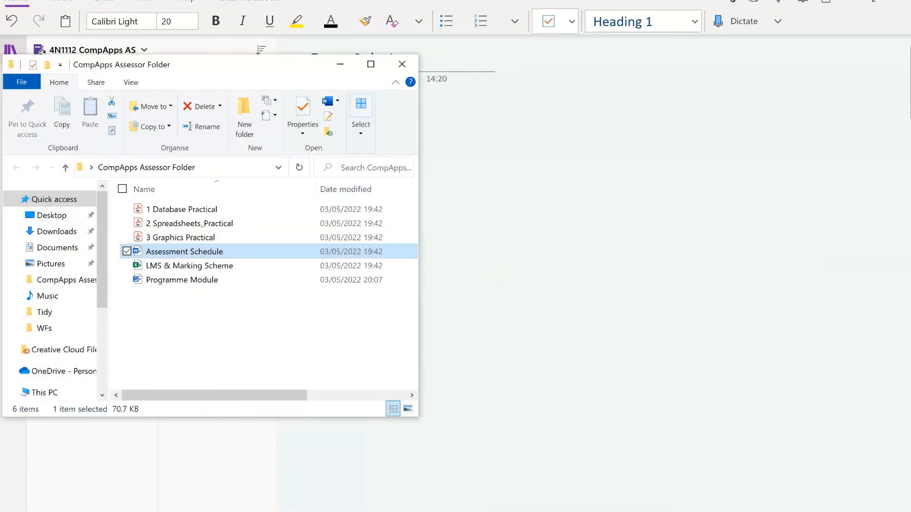
click(212, 214)
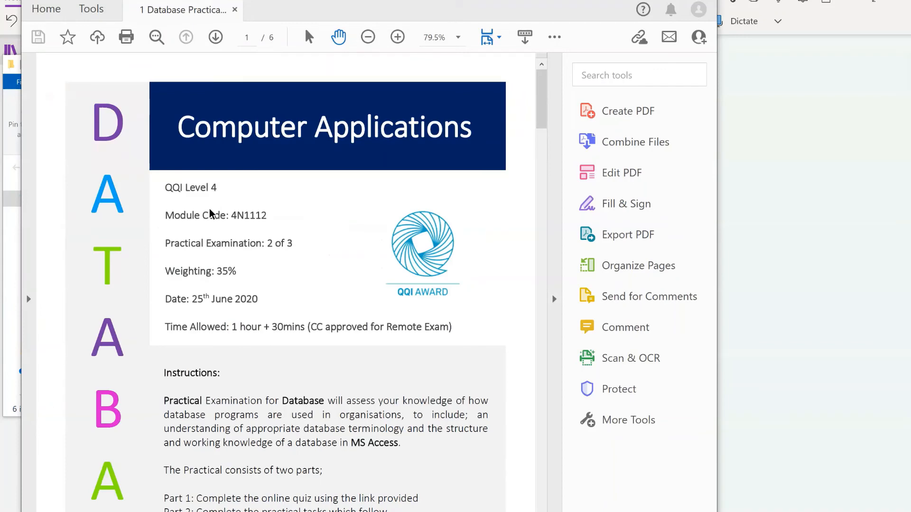
Print 1 Database Practical to OneNote for Windows 10, dismiss the survey, and target Exam Solutions
key(ctrl+p)
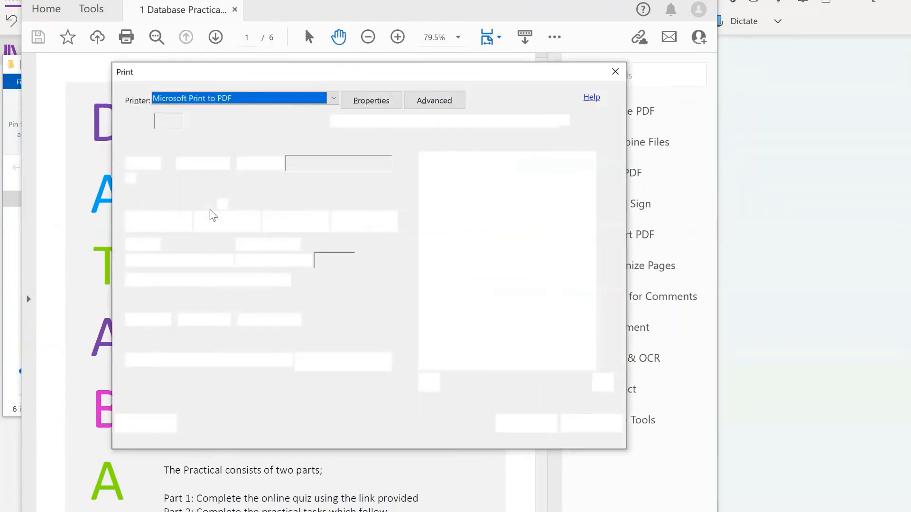
click(333, 98)
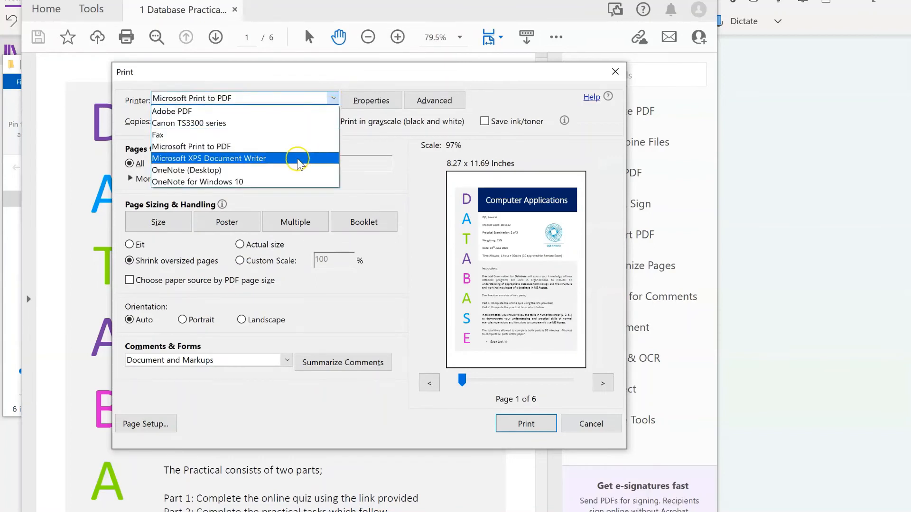
click(289, 182)
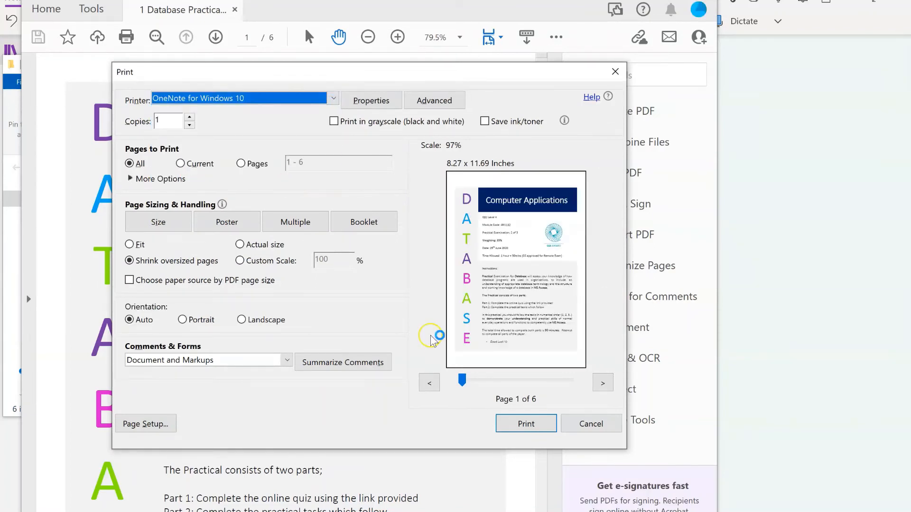
click(542, 425)
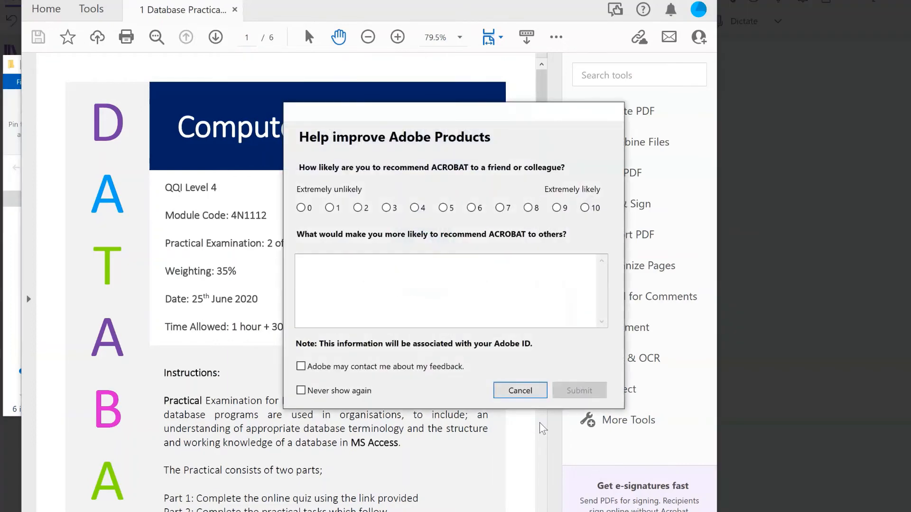
click(543, 390)
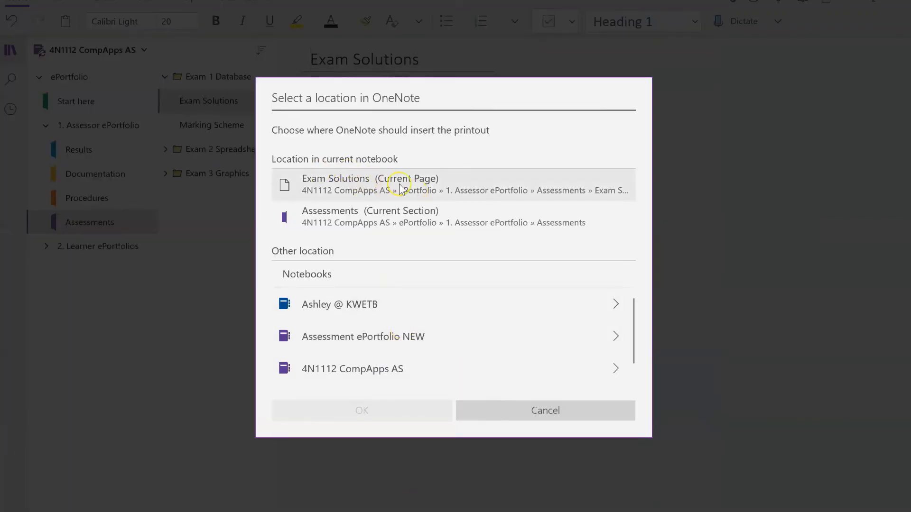
click(428, 188)
Insert the printout on Exam Solutions, sync the 4N1112 CompApps AS notebook, then go to Marking Scheme
click(386, 406)
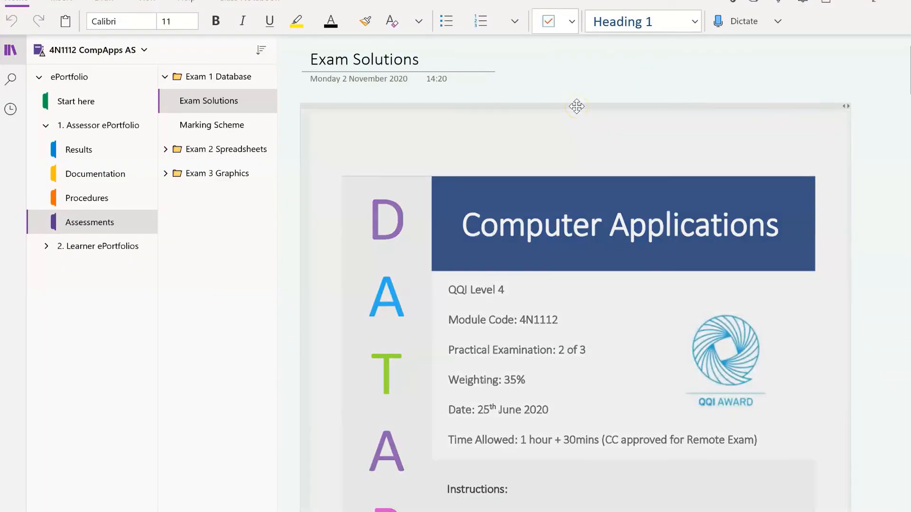
click(604, 84)
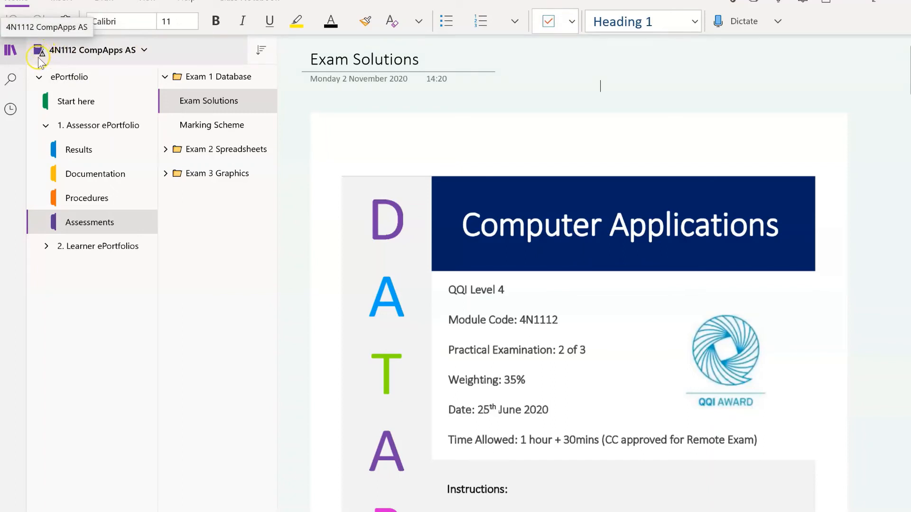
right_click(70, 51)
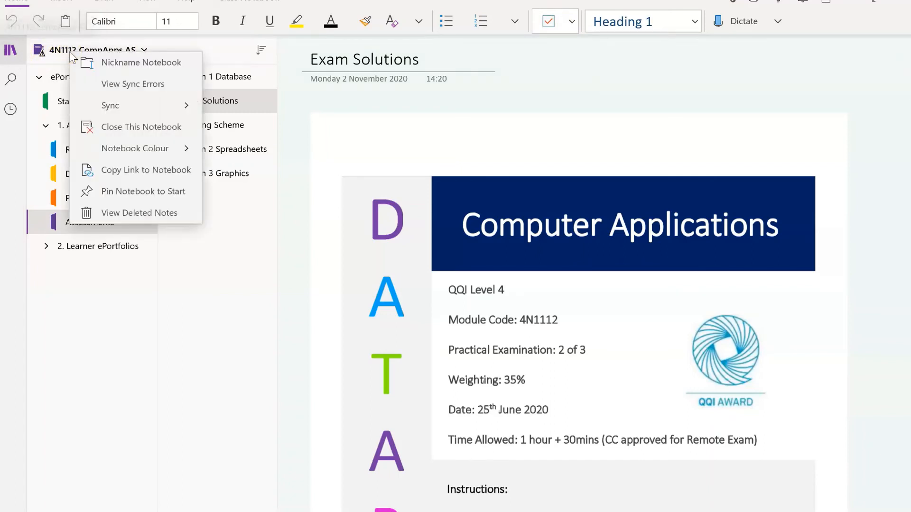
click(132, 105)
click(137, 85)
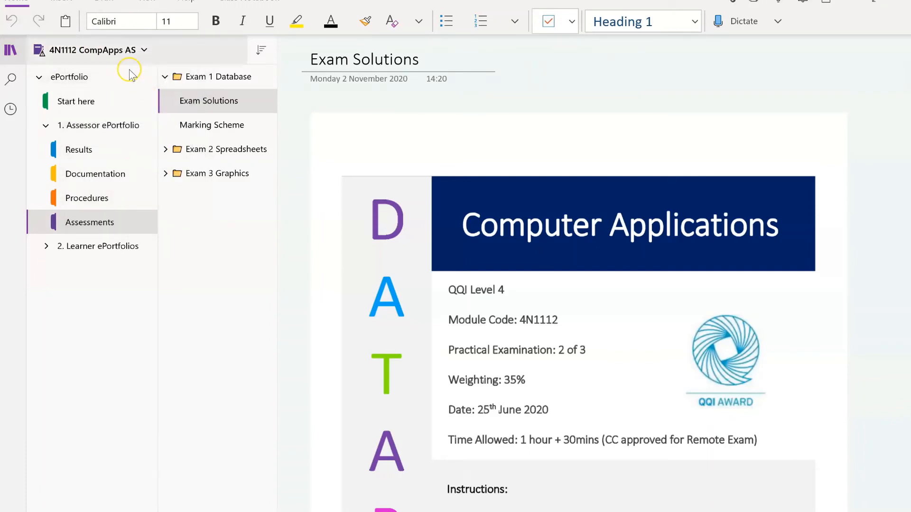
click(116, 56)
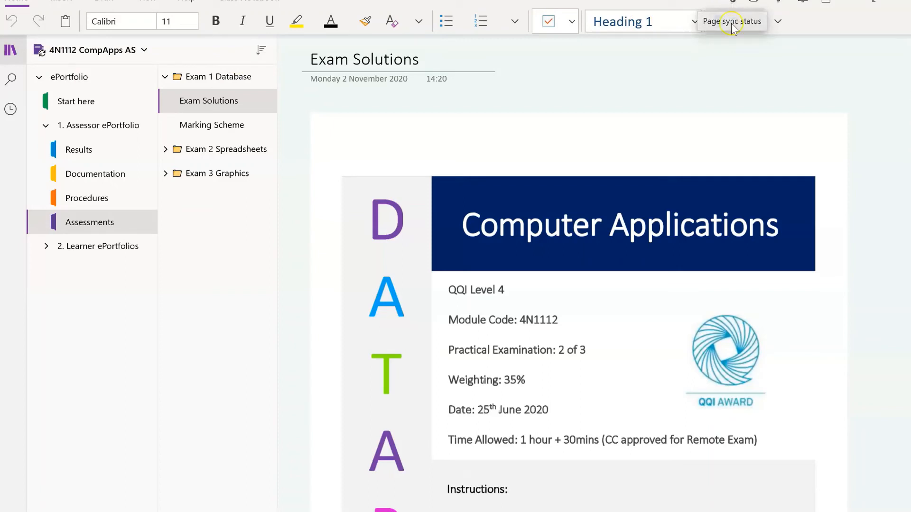
click(204, 124)
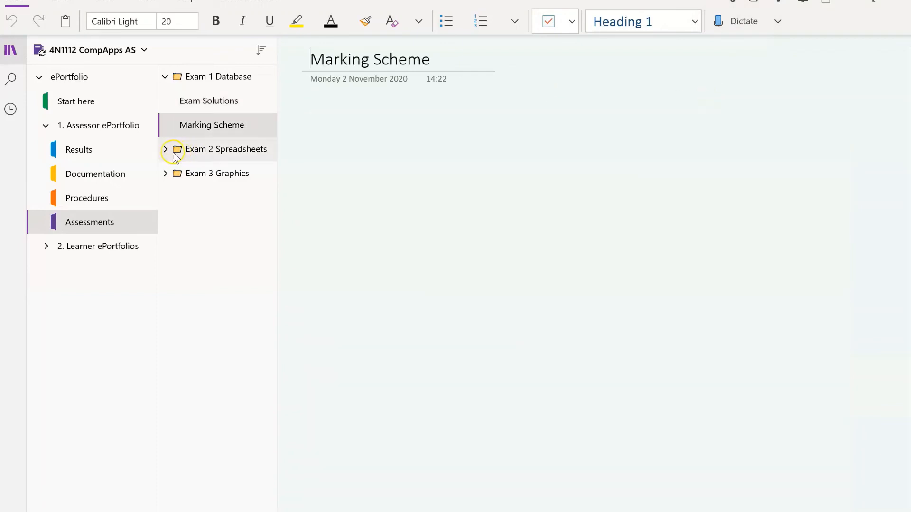
Go to Exam 2 Spreadsheets' Exam Solutions page and open the 2 Spreadsheets Practical PDF
click(167, 150)
click(189, 172)
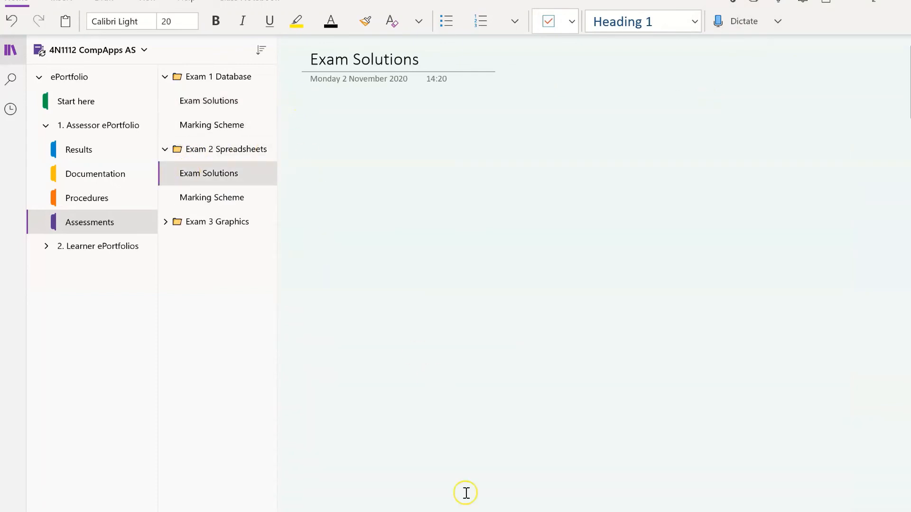
click(266, 511)
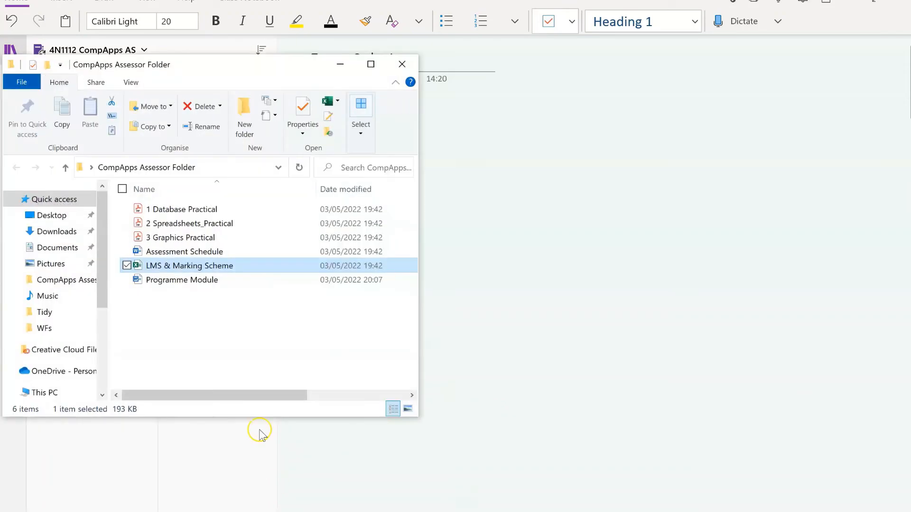
click(206, 224)
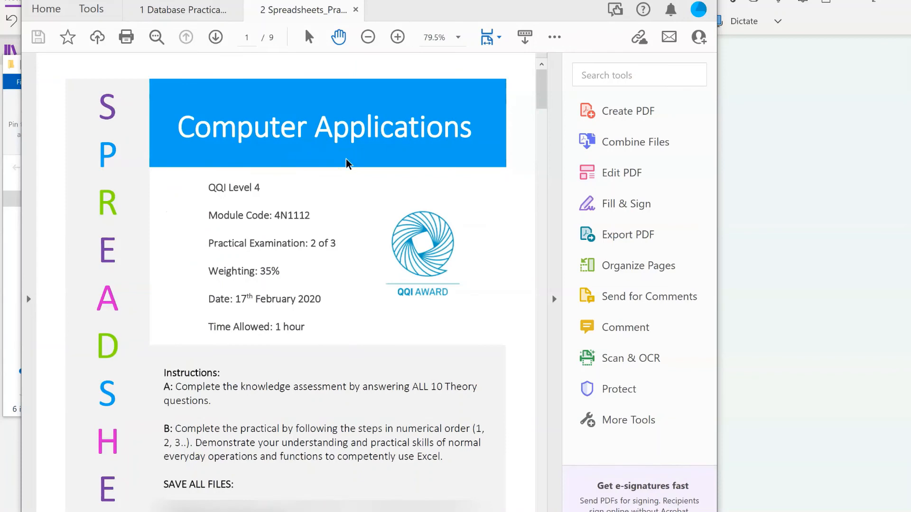
key(ctrl+p)
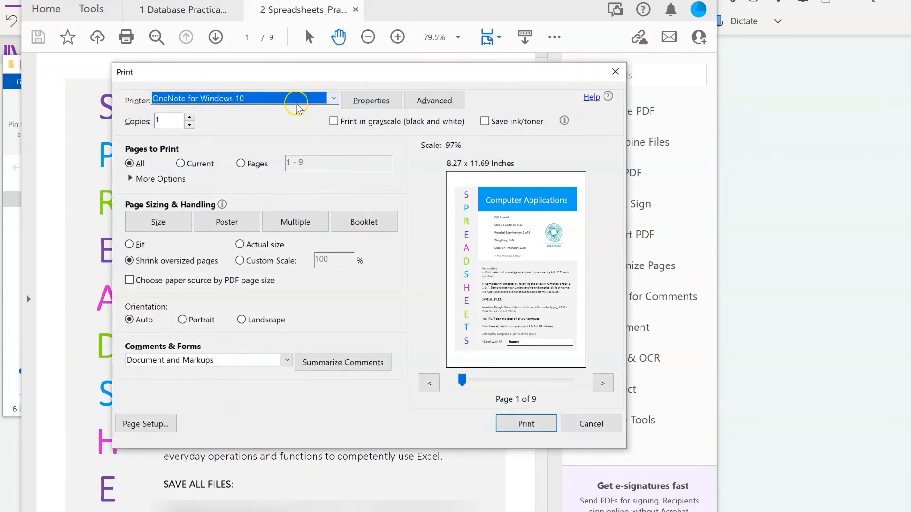
Print all nine pages of 2 Spreadsheets Practical to OneNote for Windows 10
click(533, 423)
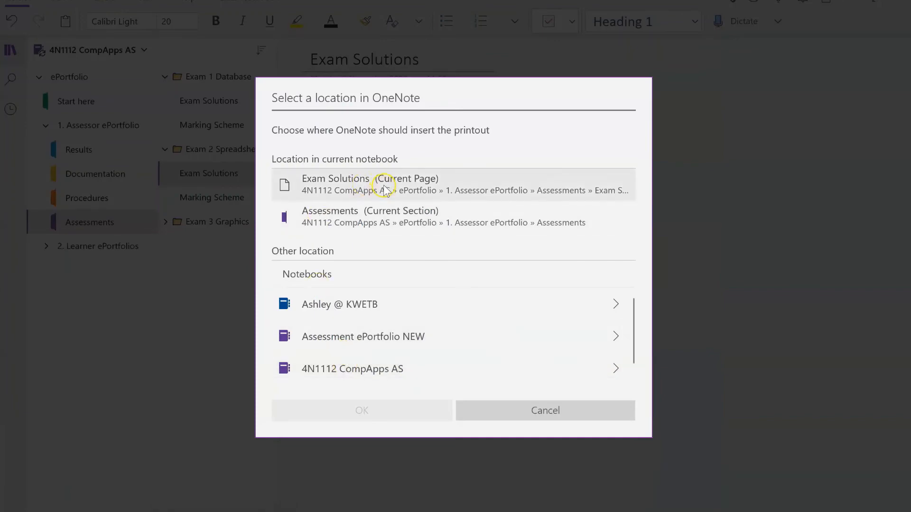
Insert the spreadsheets printout on Exam Solutions, nudge it higher, and collapse Exam 2 Spreadsheets
click(385, 190)
click(403, 410)
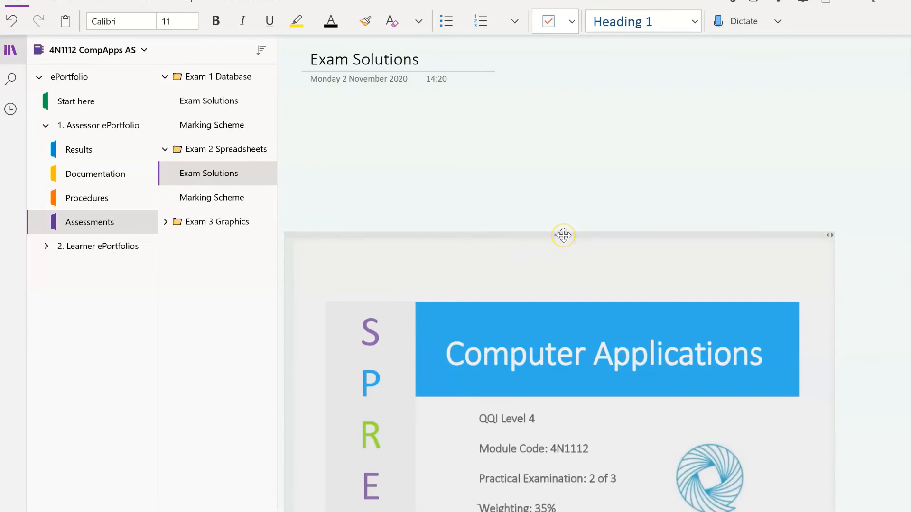
drag(563, 235, 572, 98)
click(465, 58)
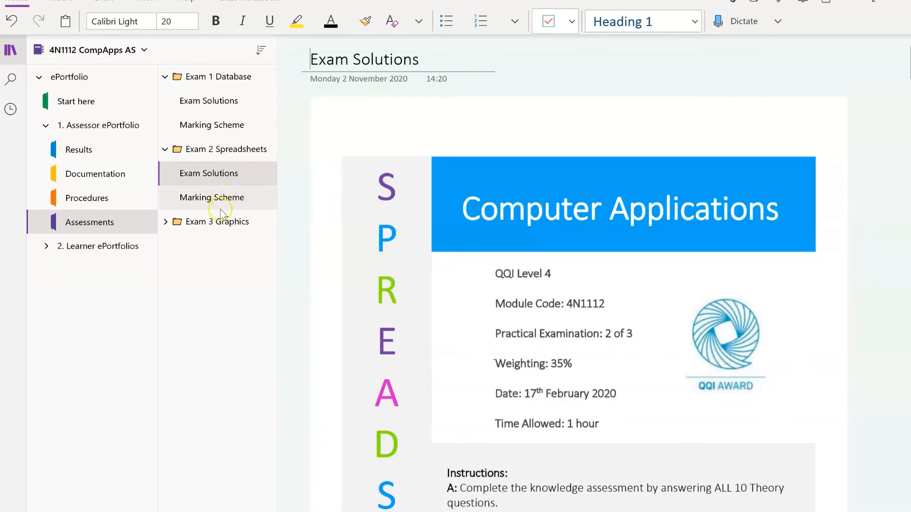
click(166, 149)
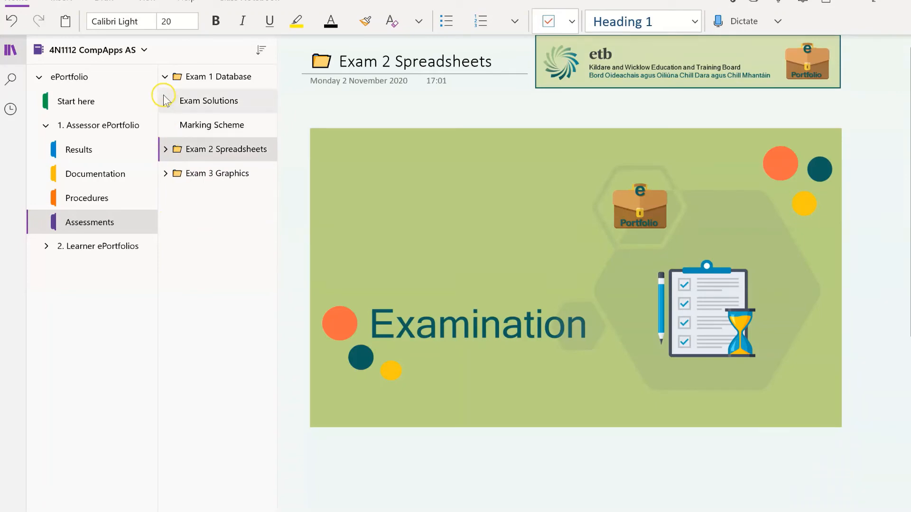
Switch to Exam 3 Graphics' Exam Solutions page and open the 3 Graphics Practical PDF
click(166, 77)
click(165, 125)
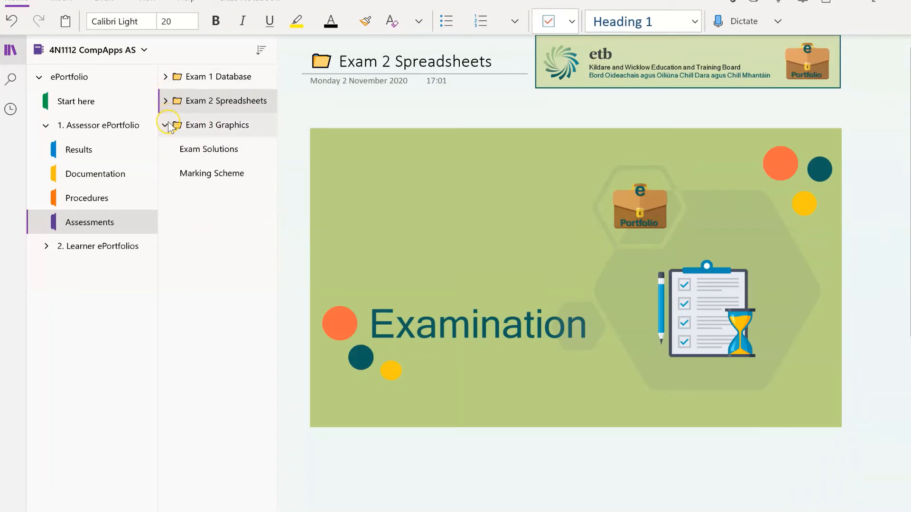
click(195, 150)
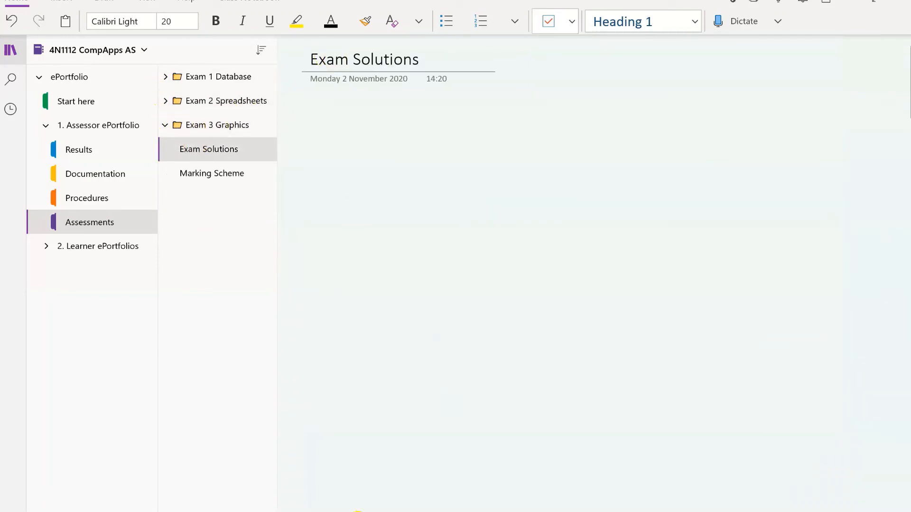
click(299, 511)
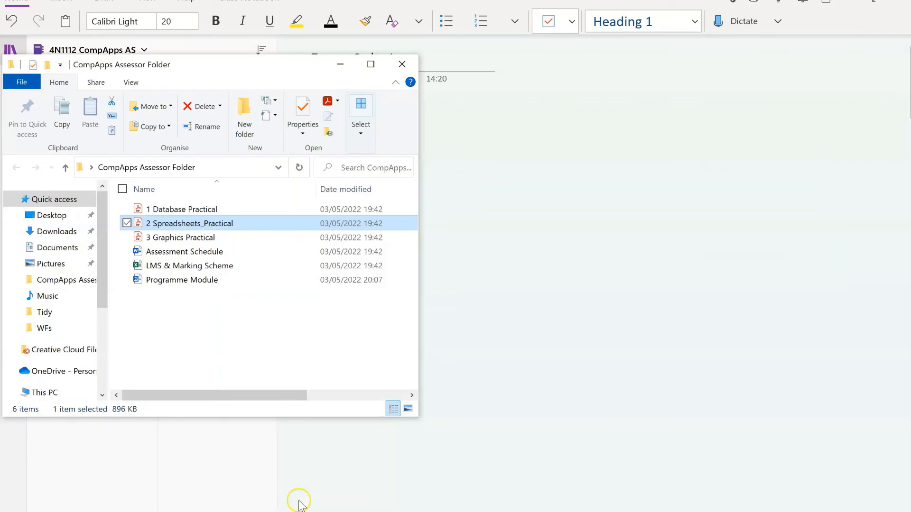
click(221, 238)
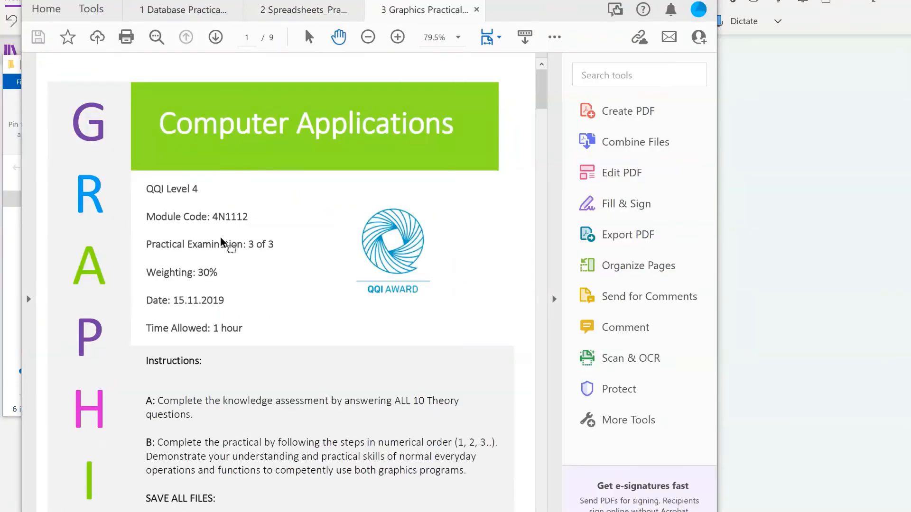
Print 3 Graphics Practical to OneNote for Windows 10, choosing Exam Solutions (Current Page)
key(ctrl+p)
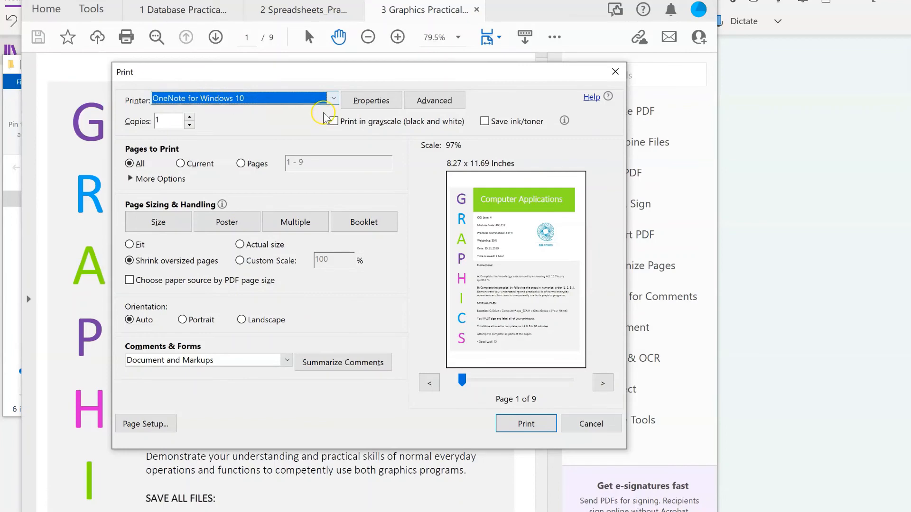
click(542, 428)
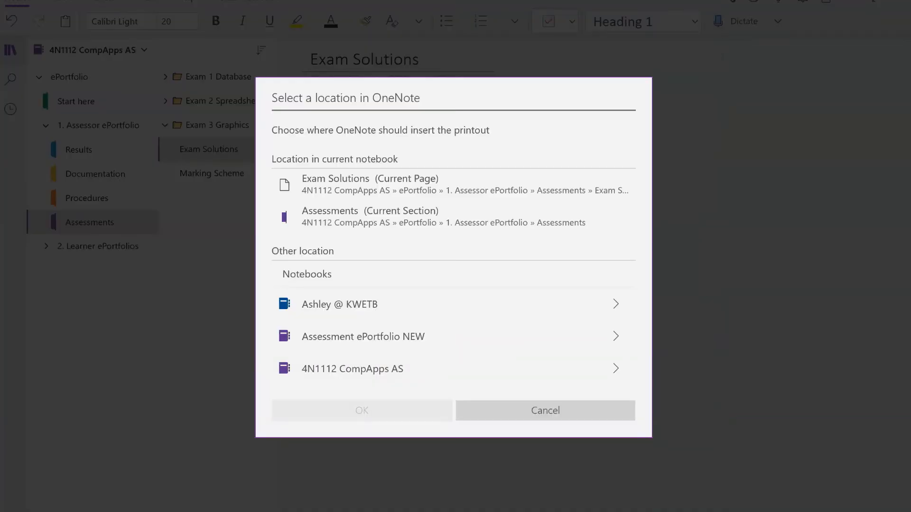
click(415, 185)
Confirm the graphics printout on Exam Solutions, deselect it, and move to Exam 3 Graphics' Marking Scheme
click(412, 410)
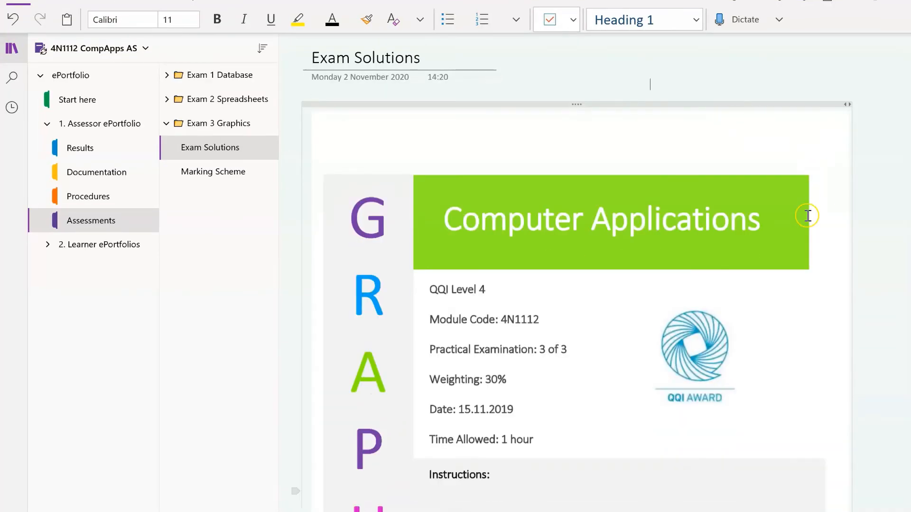
click(705, 124)
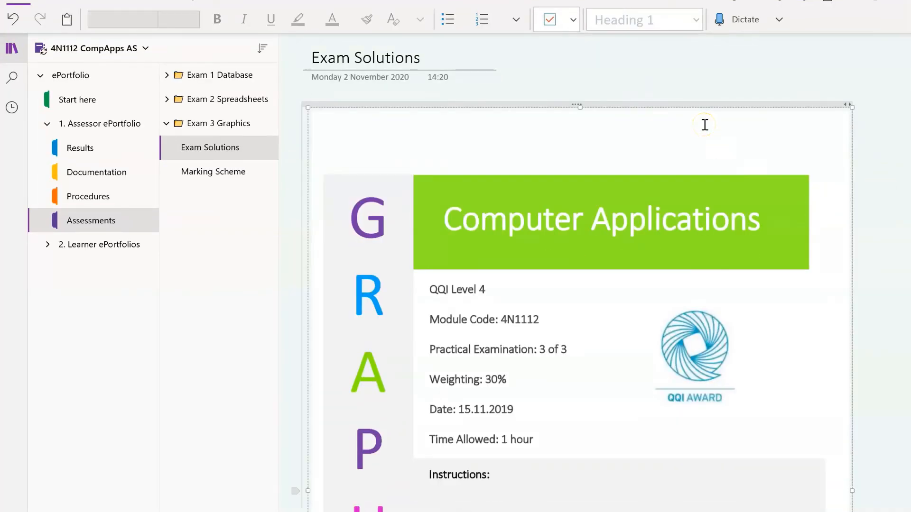
click(652, 89)
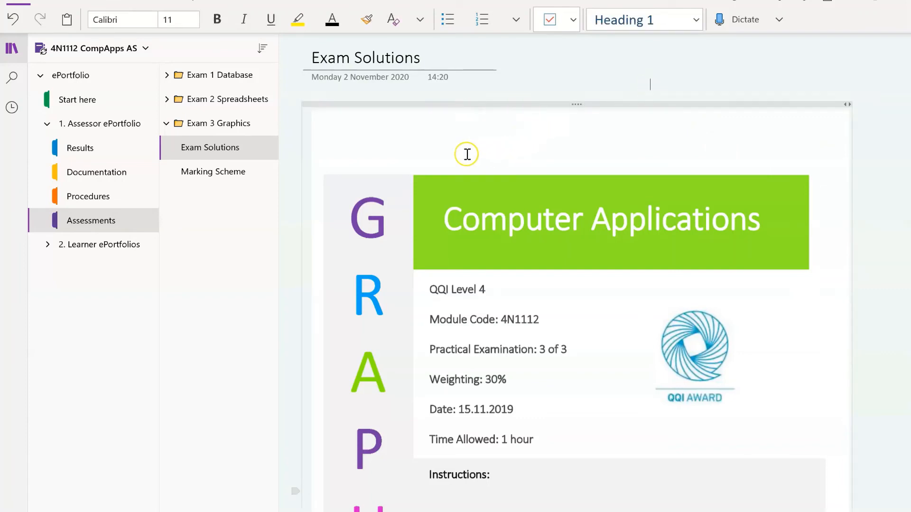
click(222, 174)
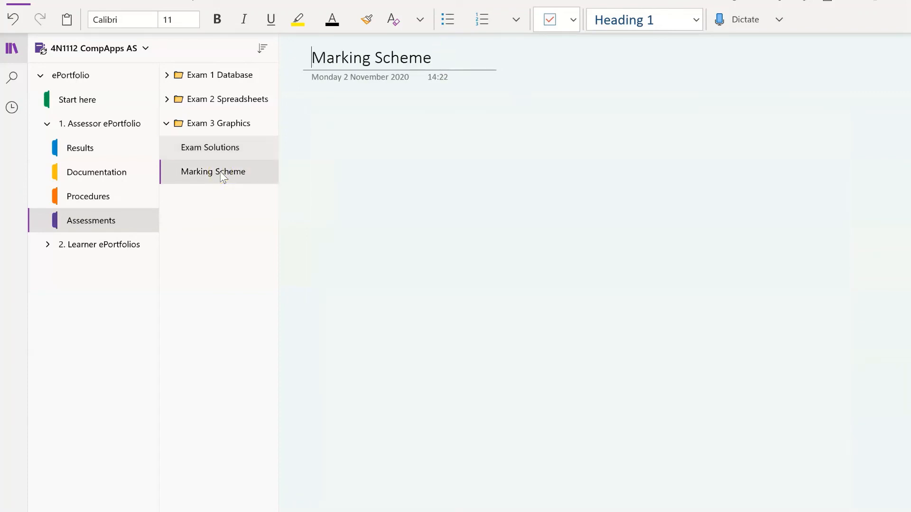
Put the cursor on the blank Marking Scheme page and open the LMS & Marking Scheme workbook
click(323, 101)
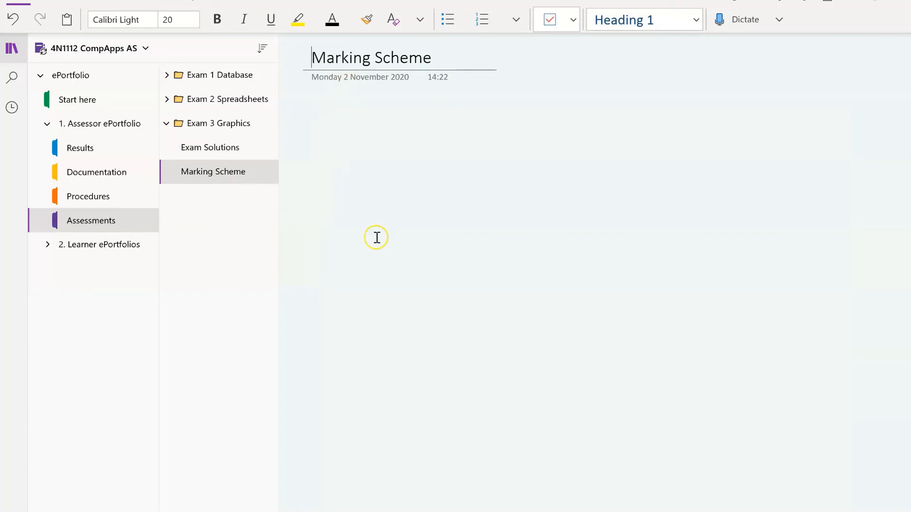
key(alt+Tab)
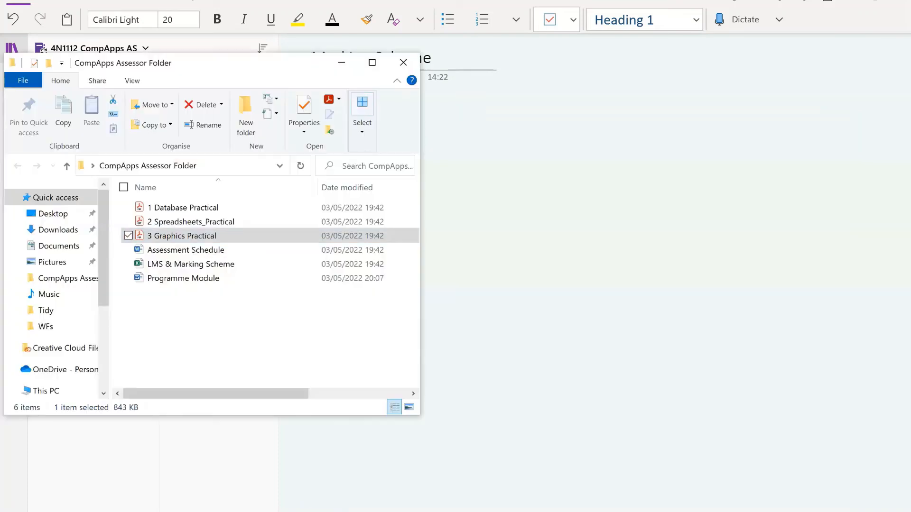
double_click(222, 266)
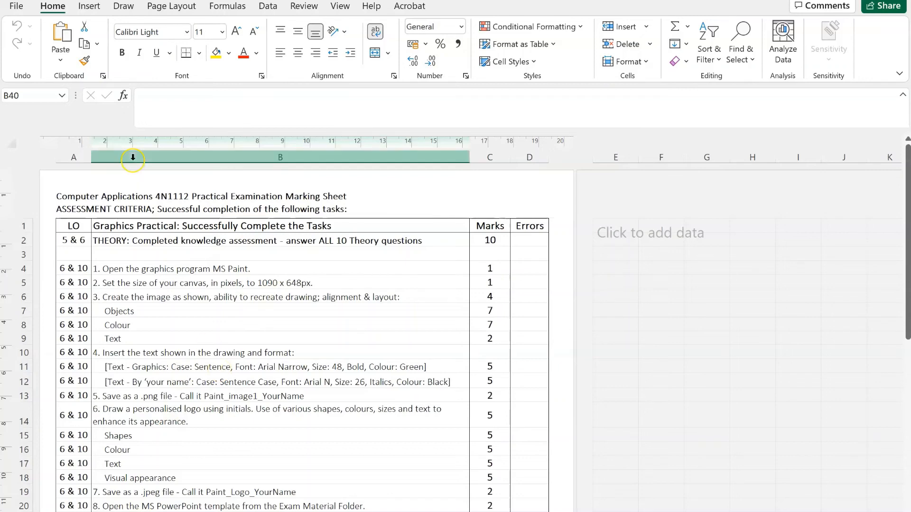
Print the Graphics Practical marking sheet from Excel to the OneNote for Windows 10 printer
click(17, 7)
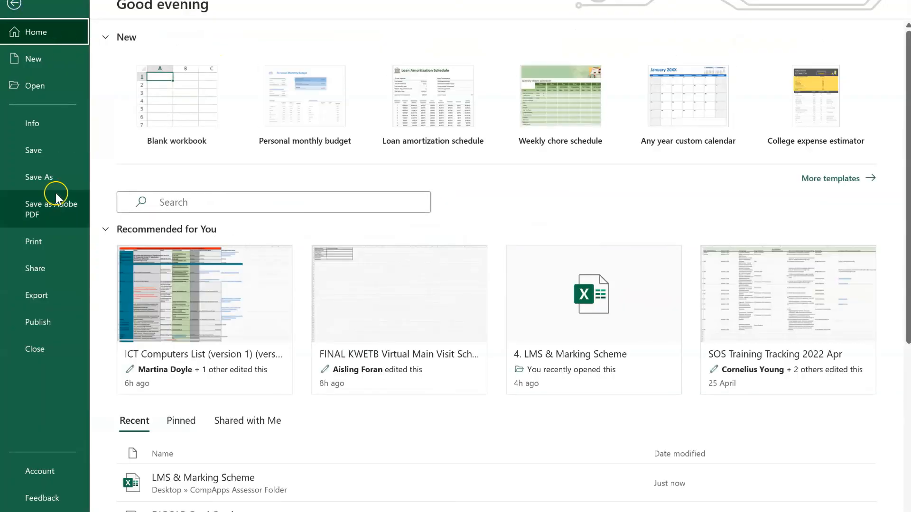
click(47, 238)
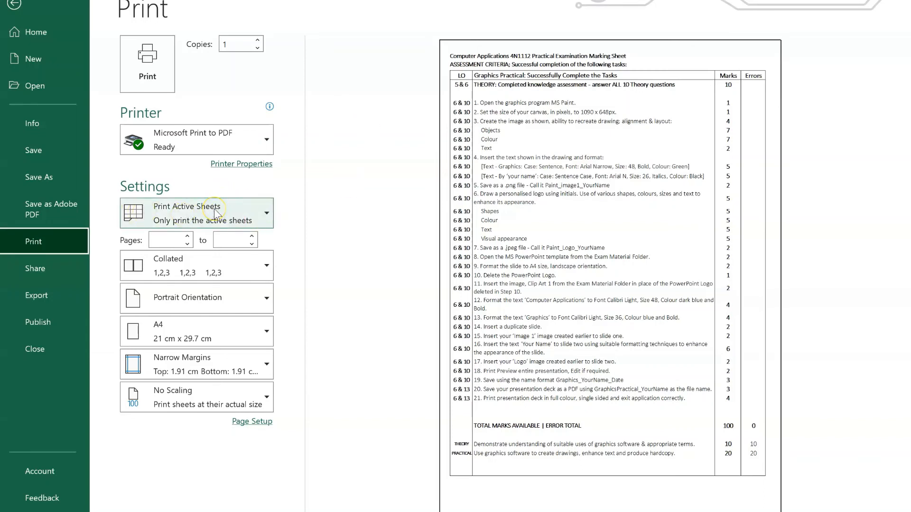
click(265, 145)
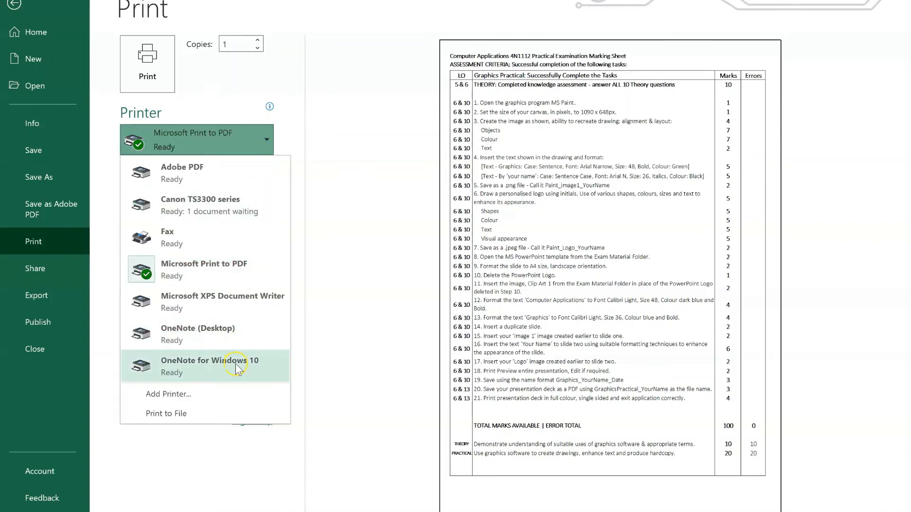
click(236, 364)
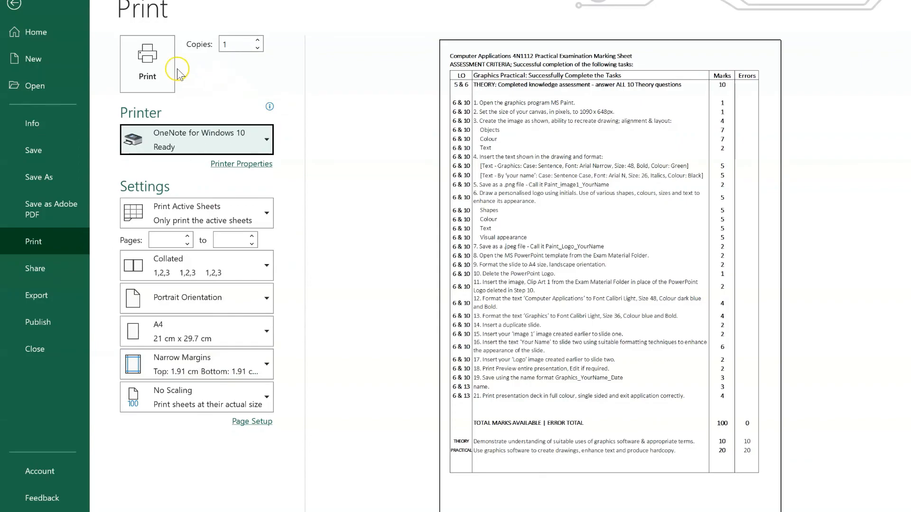
click(164, 64)
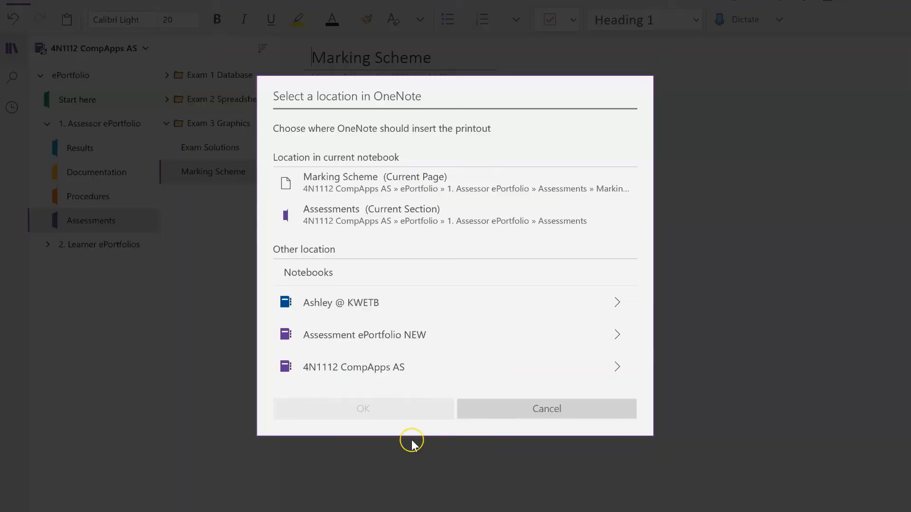
Insert the Graphics Practical marking sheet printout on the current Marking Scheme page and move it under the title
click(418, 183)
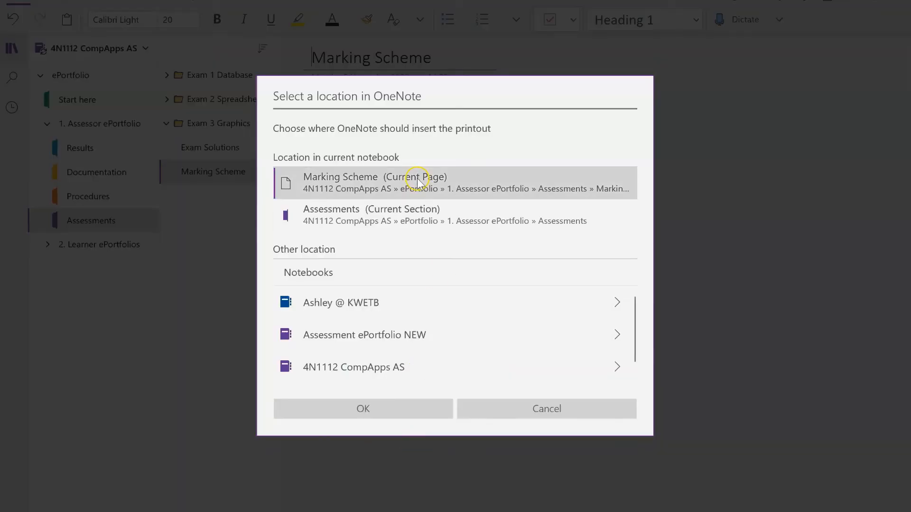
click(396, 411)
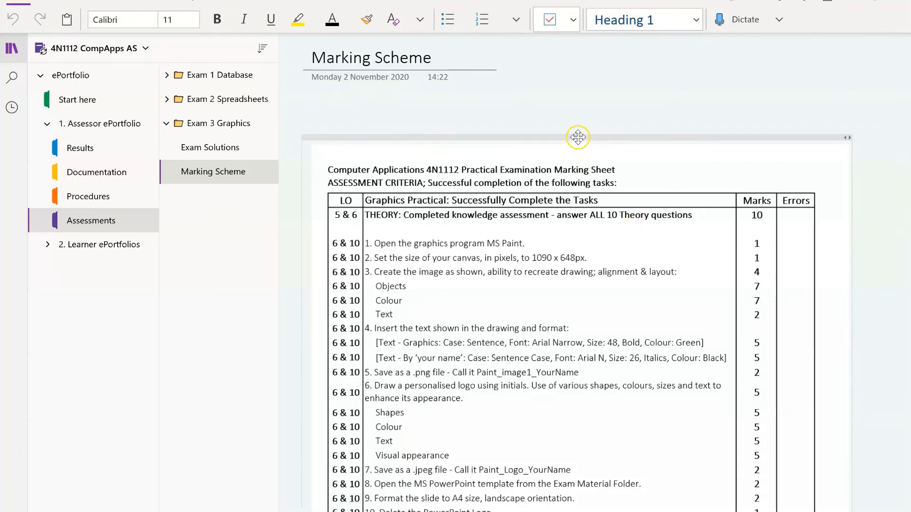
drag(577, 138, 576, 92)
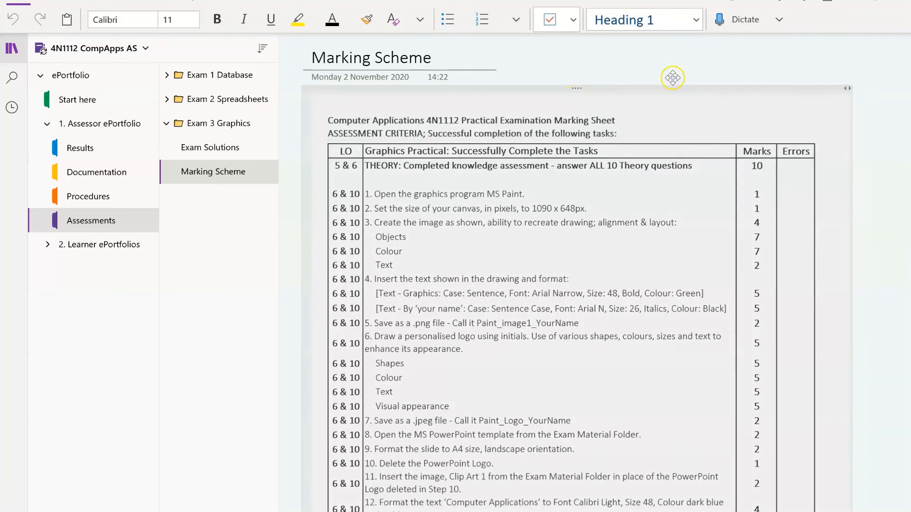
scroll(785, 75, down, 1)
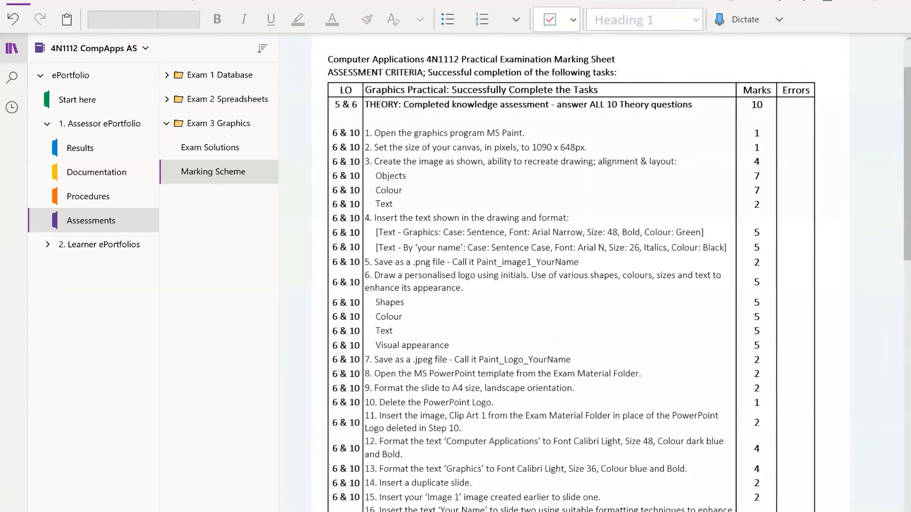
scroll(669, 61, up, 1)
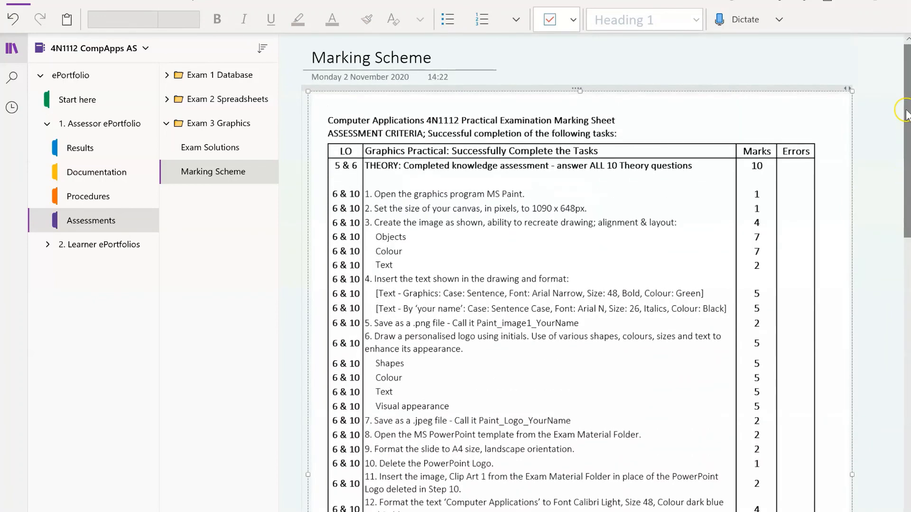
click(595, 59)
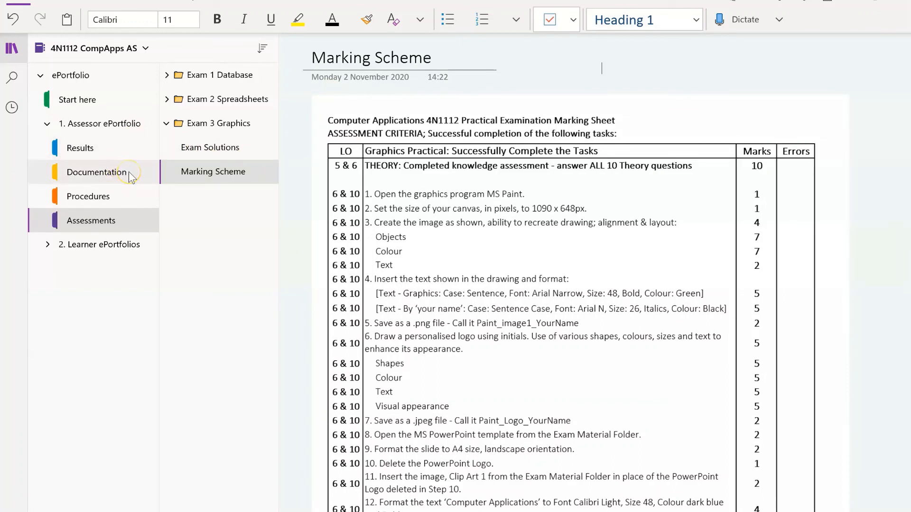
Copy the Register for Exam 1 page in Procedures and retitle the duplicate Register for Exam 2
click(122, 195)
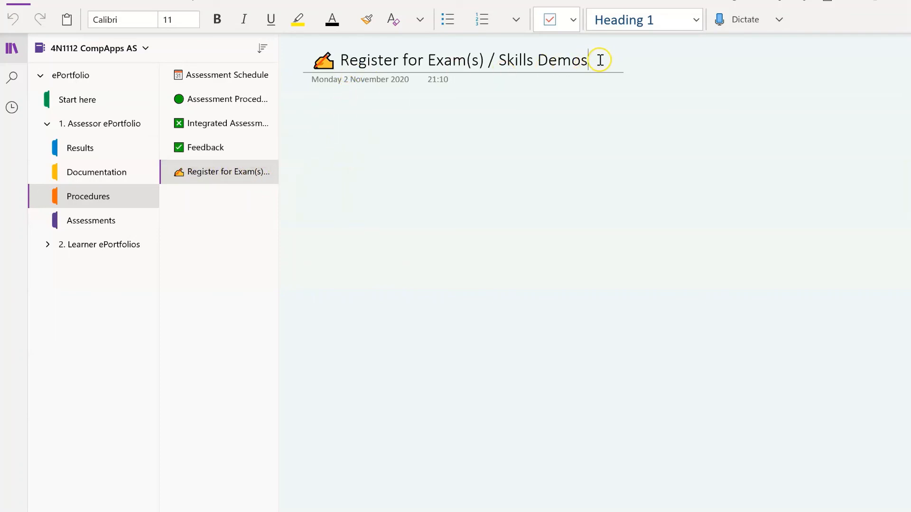
key(BackSpace)
key(BackSpace)
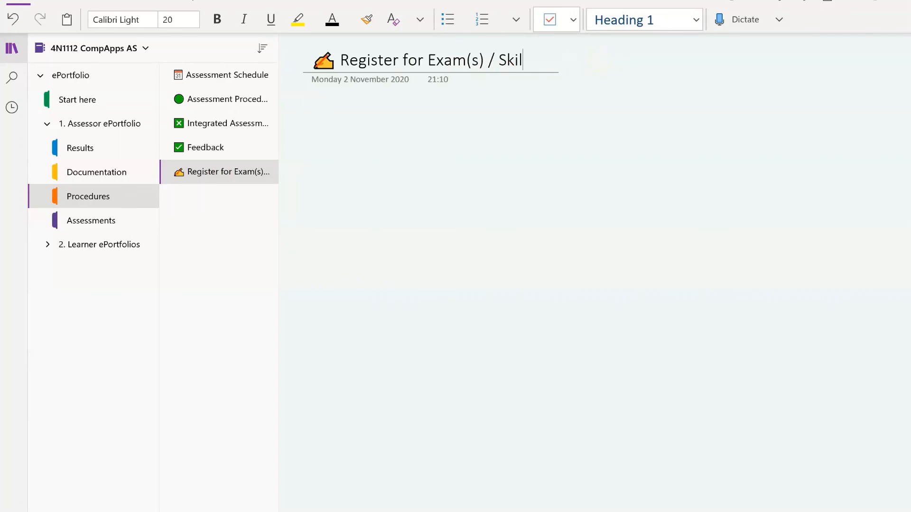
key(BackSpace)
key(BackSpace)
key(BackSpace)
key(BackSpace)
key(BackSpace)
key(BackSpace)
key(BackSpace)
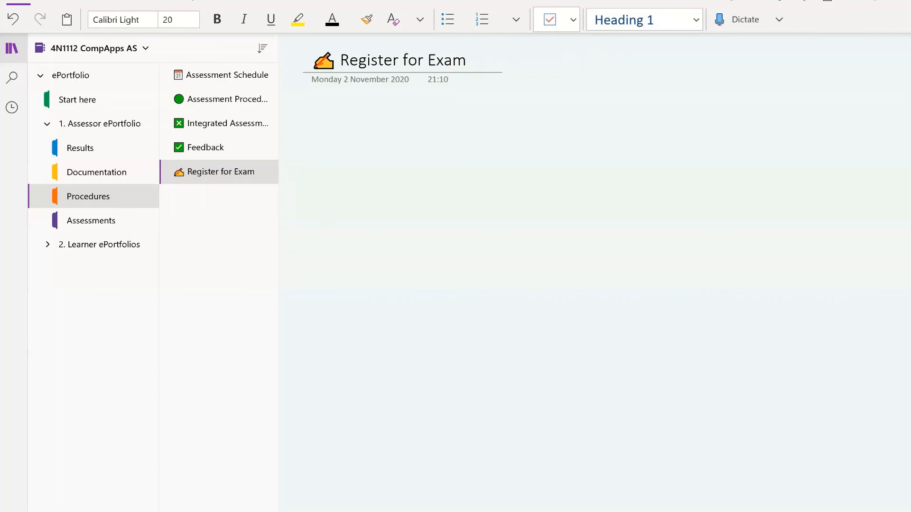
click(243, 172)
right_click(243, 171)
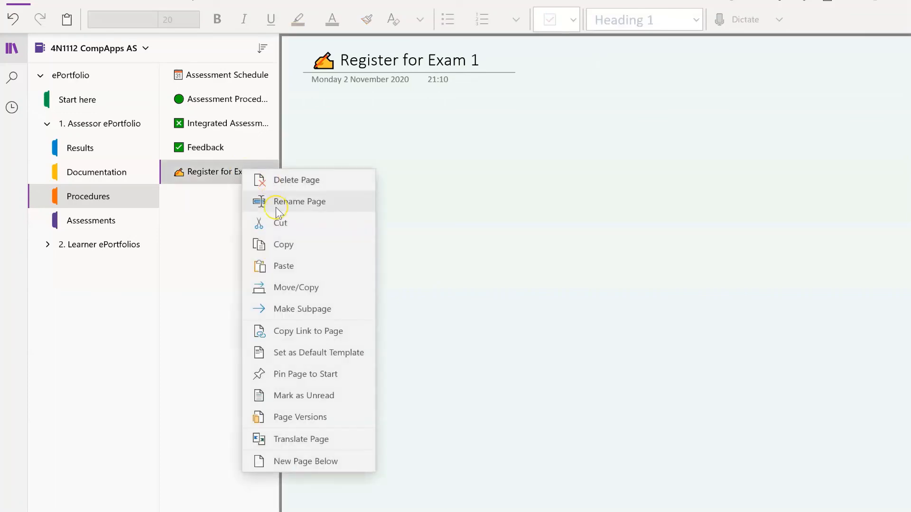
click(276, 245)
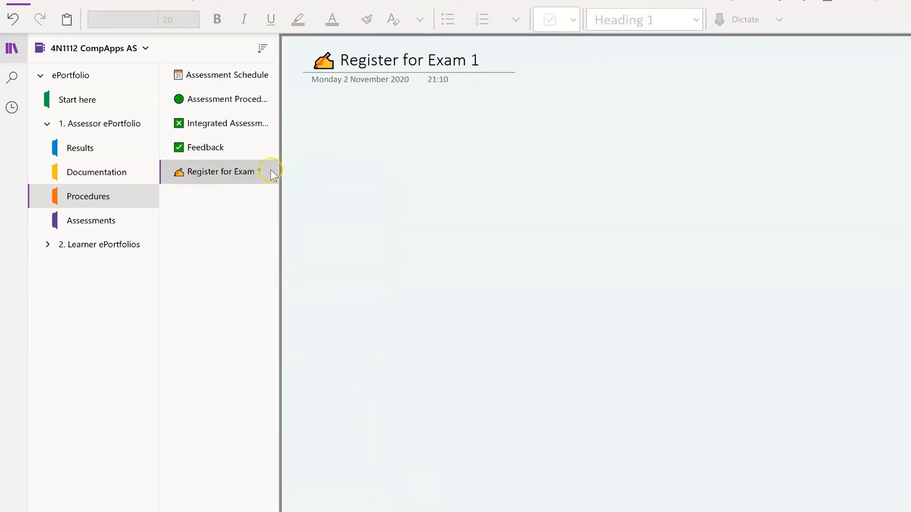
right_click(257, 172)
click(291, 269)
click(490, 58)
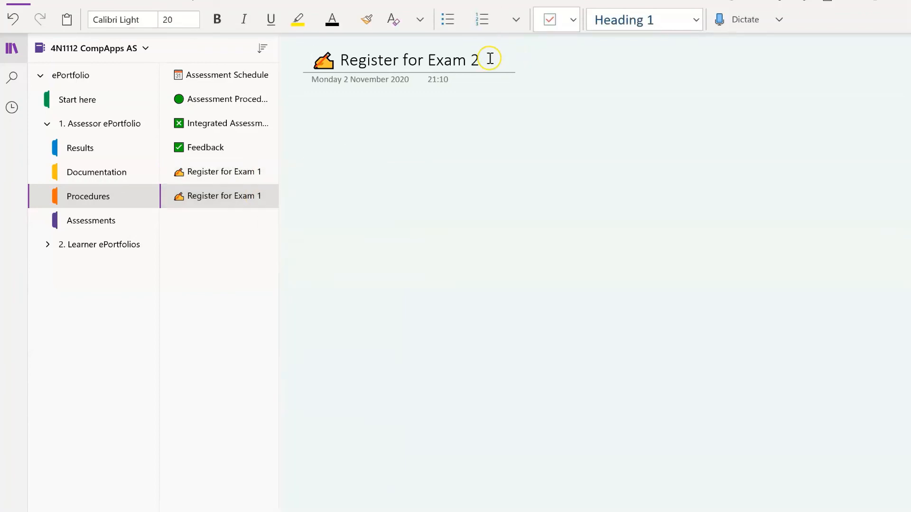
text(2)
Duplicate the Register for Exam 2 page to create Register for Exam 3
right_click(234, 199)
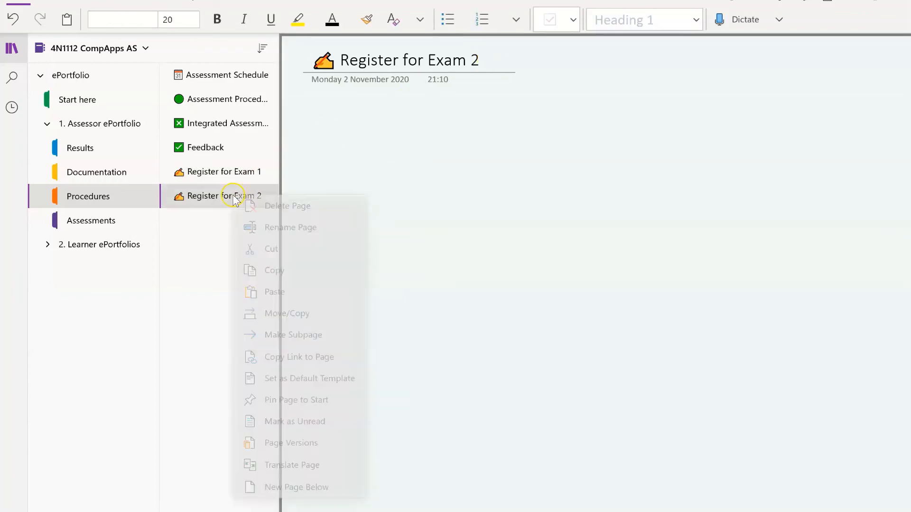
click(282, 270)
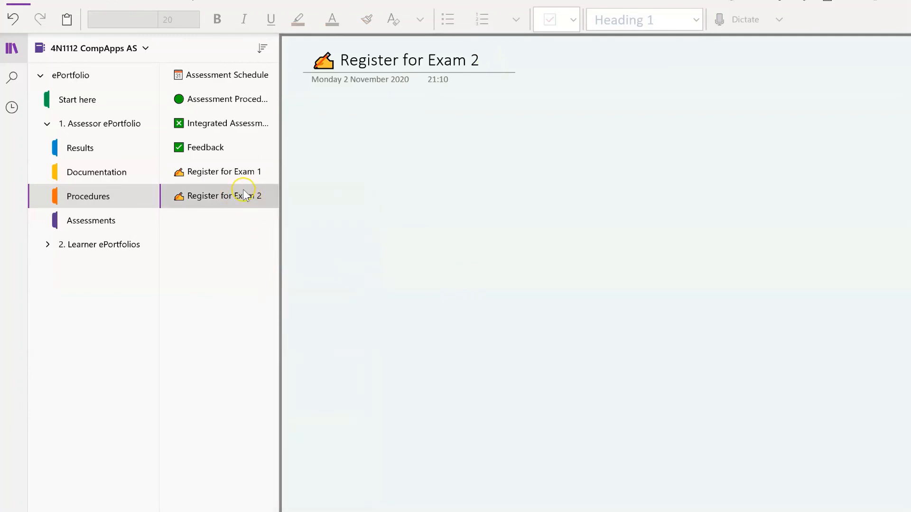
right_click(244, 194)
click(290, 285)
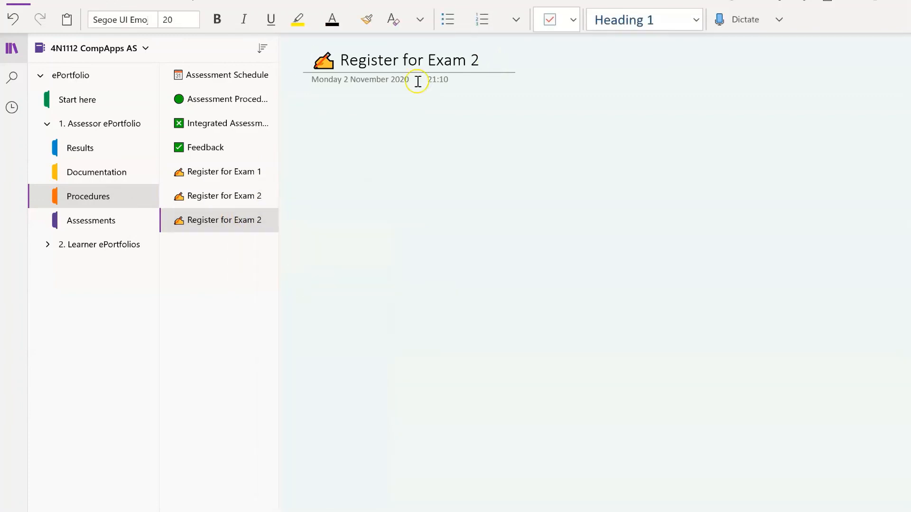
click(493, 59)
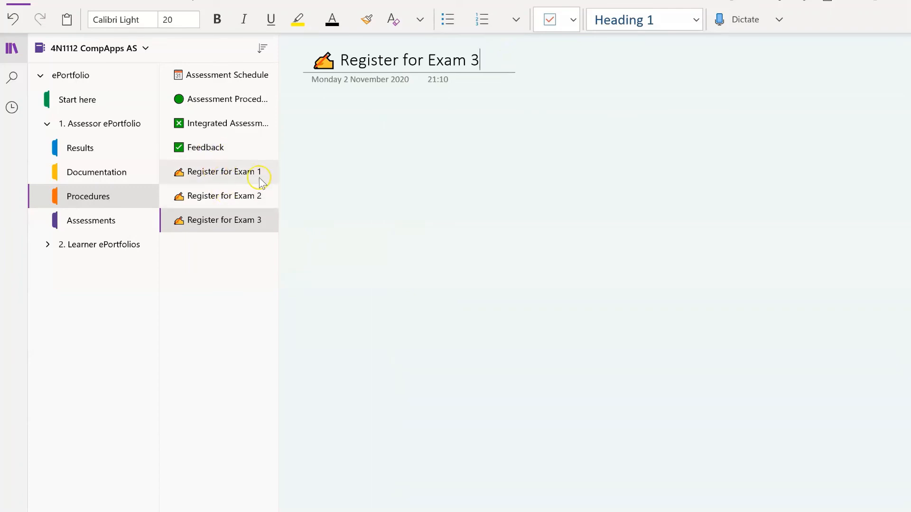
Check the Register for Exam 1, 2 and 3 pages one by one
click(237, 172)
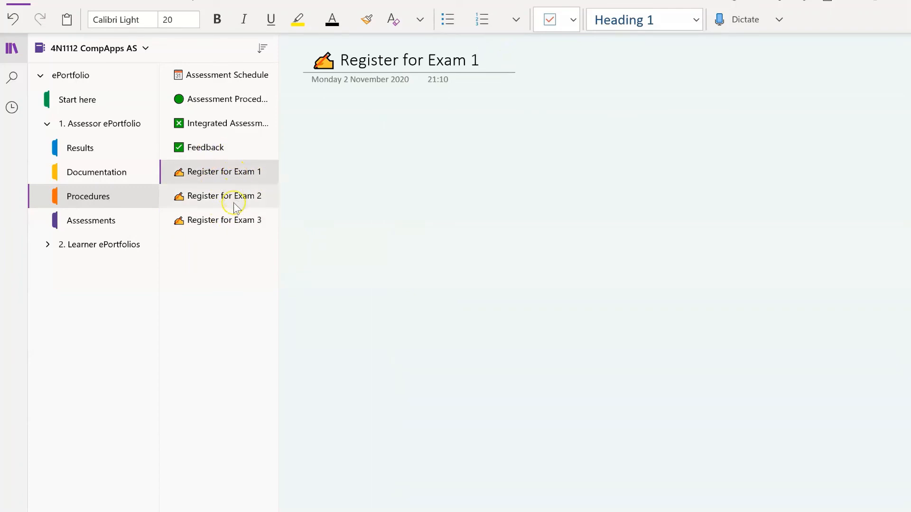
click(236, 202)
click(236, 221)
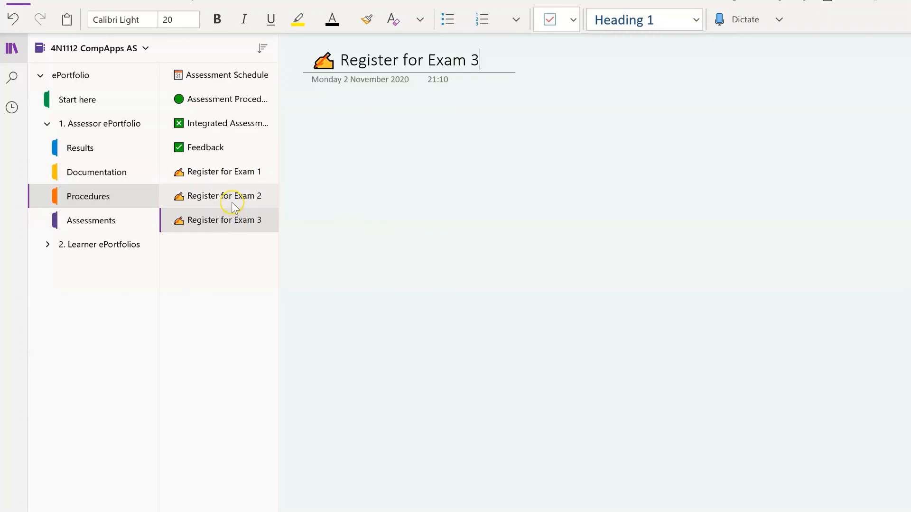
click(232, 200)
click(226, 181)
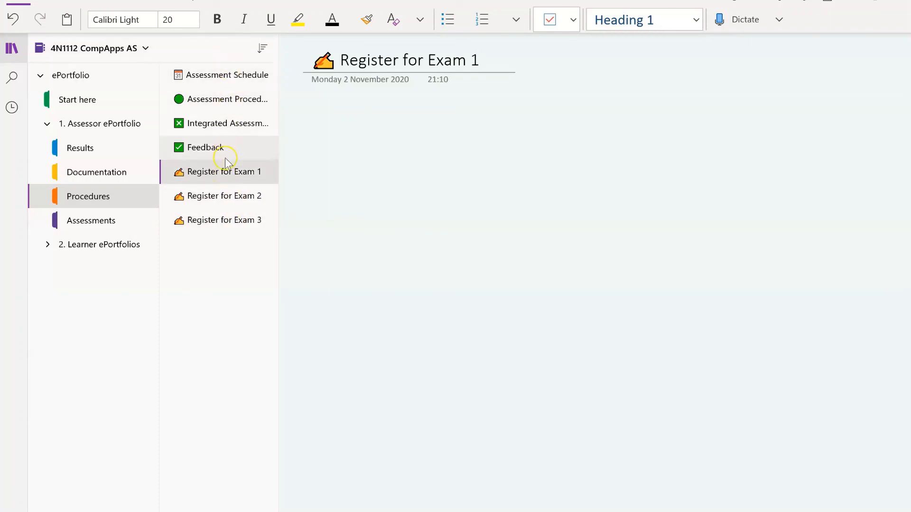
Review the Integrated Assessment and Assessment Procedures Applied pages, then go to the Results section
click(226, 128)
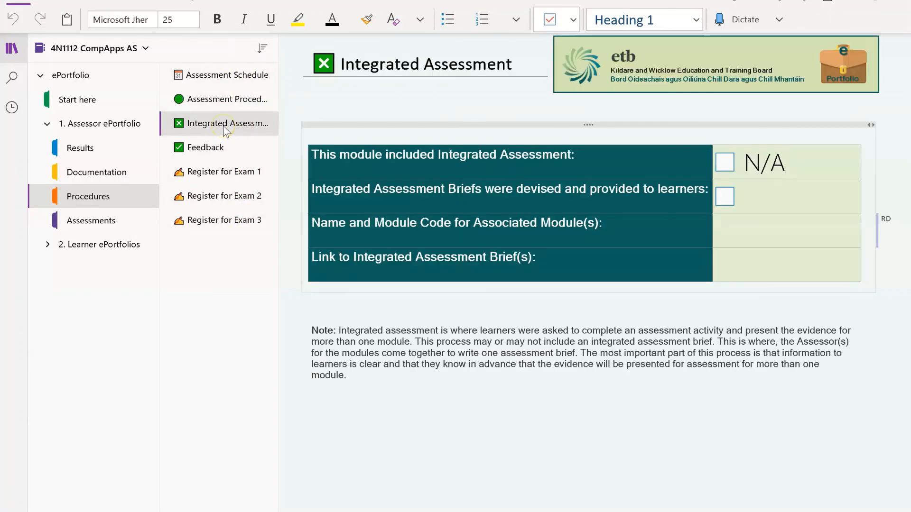
click(227, 100)
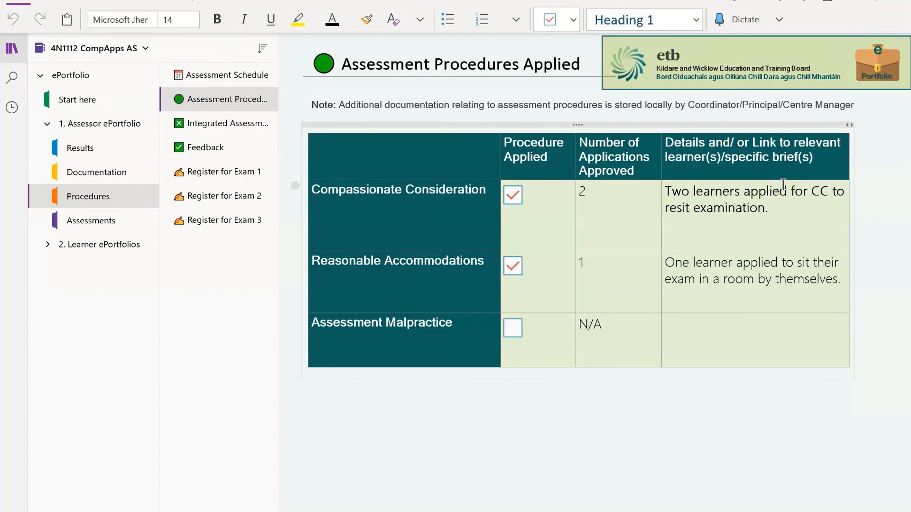
click(107, 149)
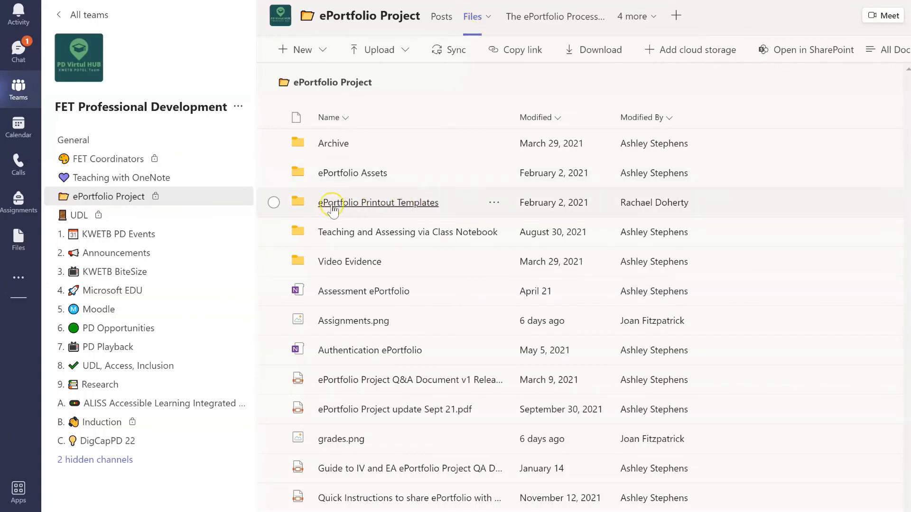
Open Provisional Results Sheet Sample.xlsx from ePortfolio Printout Templates > Provisional Results Sheet
click(390, 205)
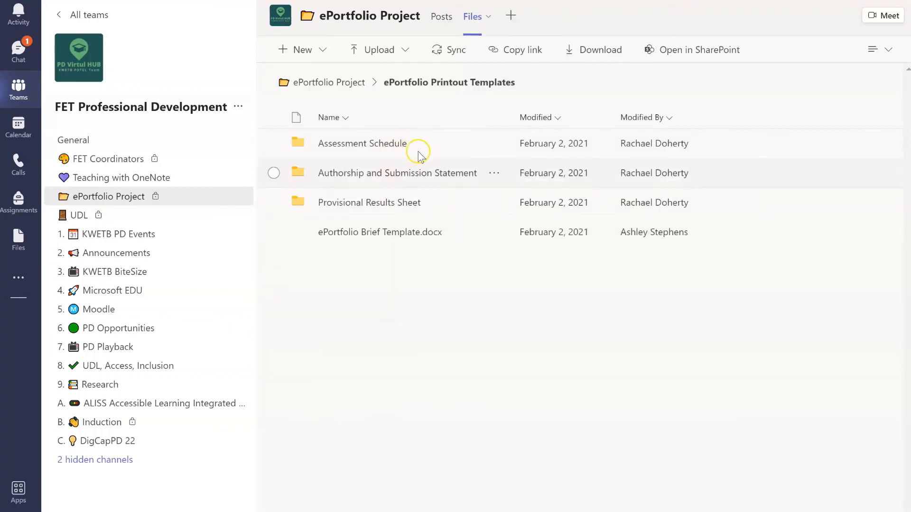
click(385, 203)
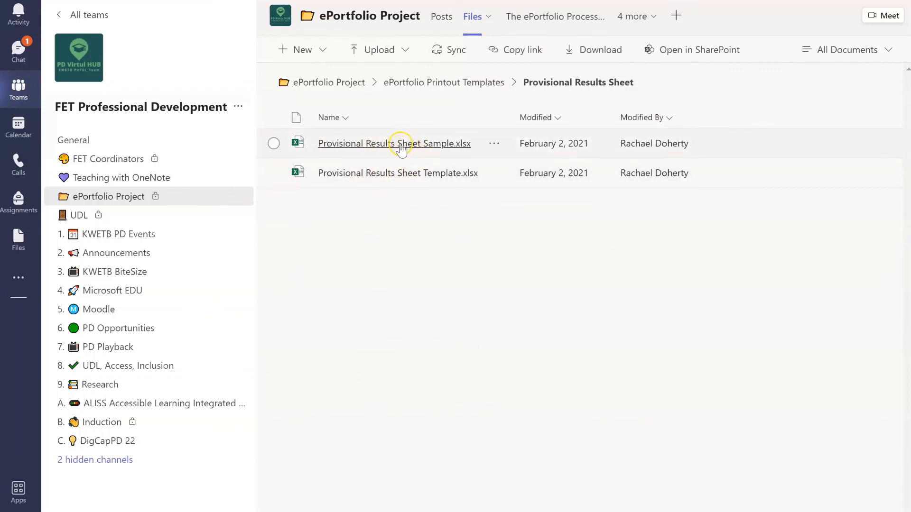
click(495, 144)
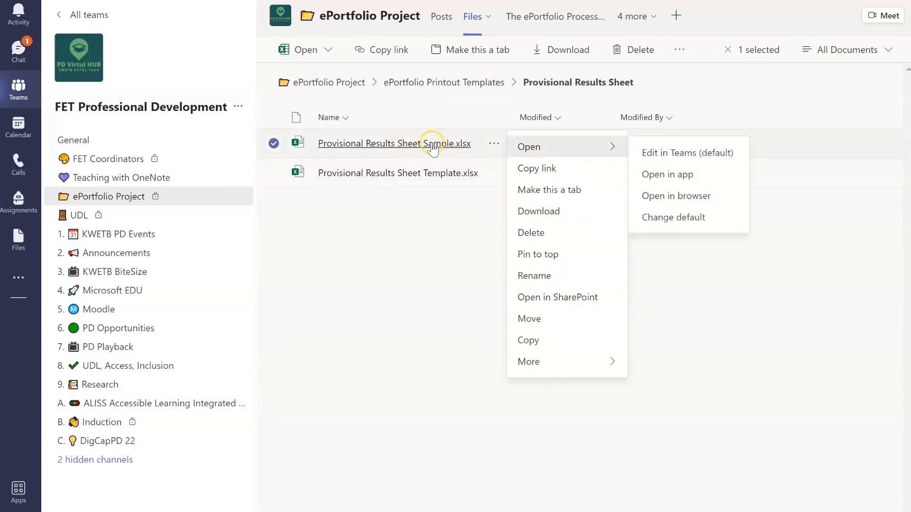
click(403, 143)
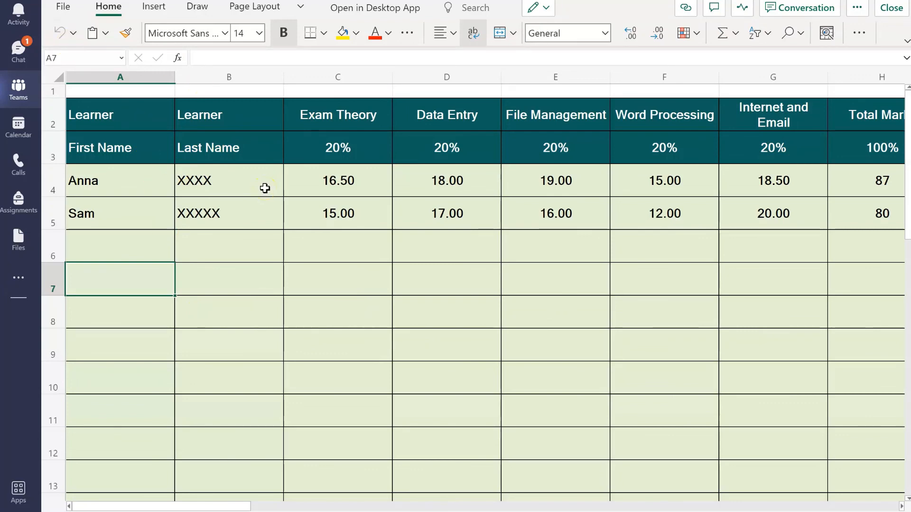
Print the Provisional Results Sheet sample in landscape to OneNote for Windows 10
click(66, 7)
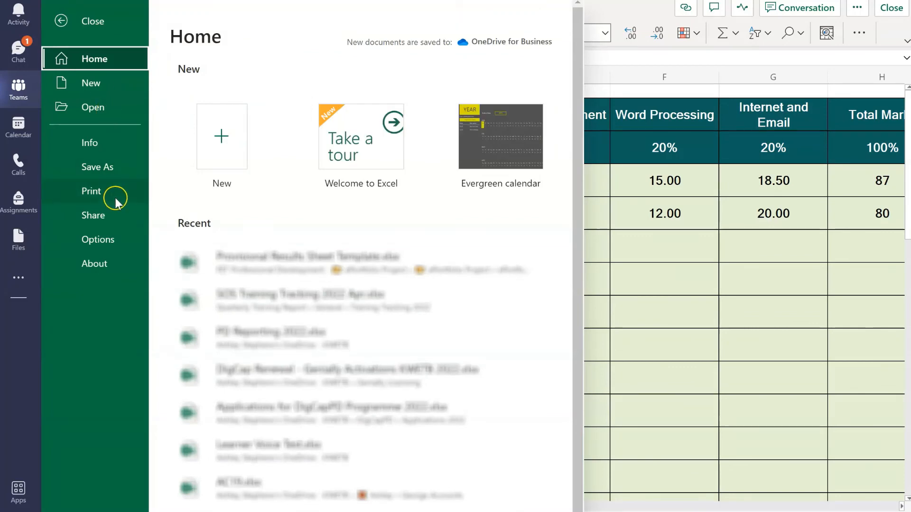
click(109, 189)
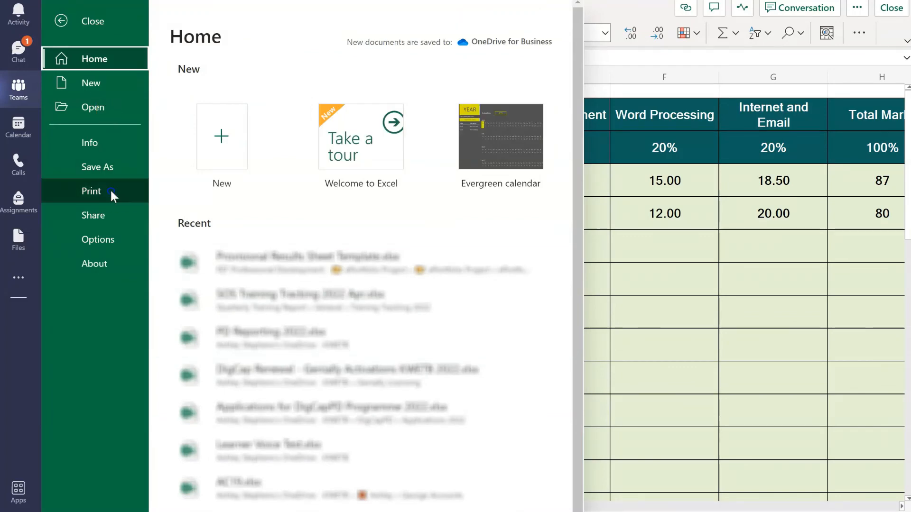
click(251, 77)
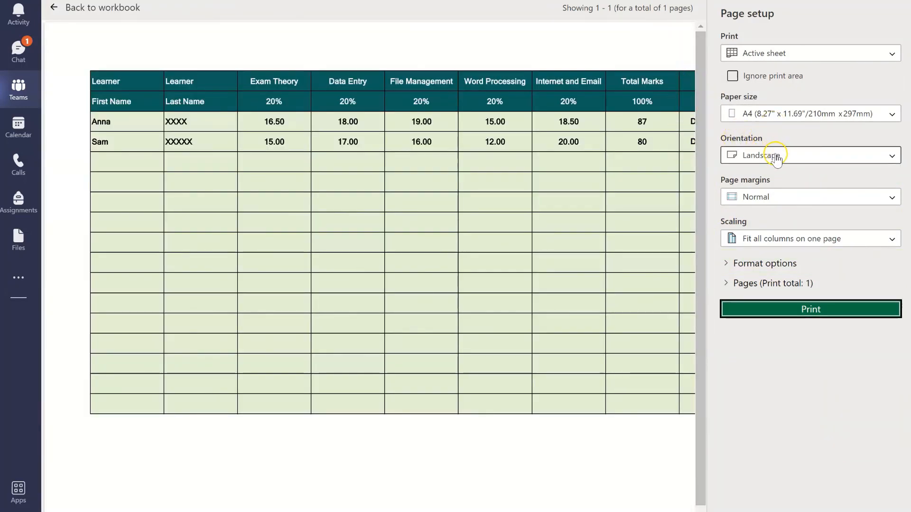
click(825, 309)
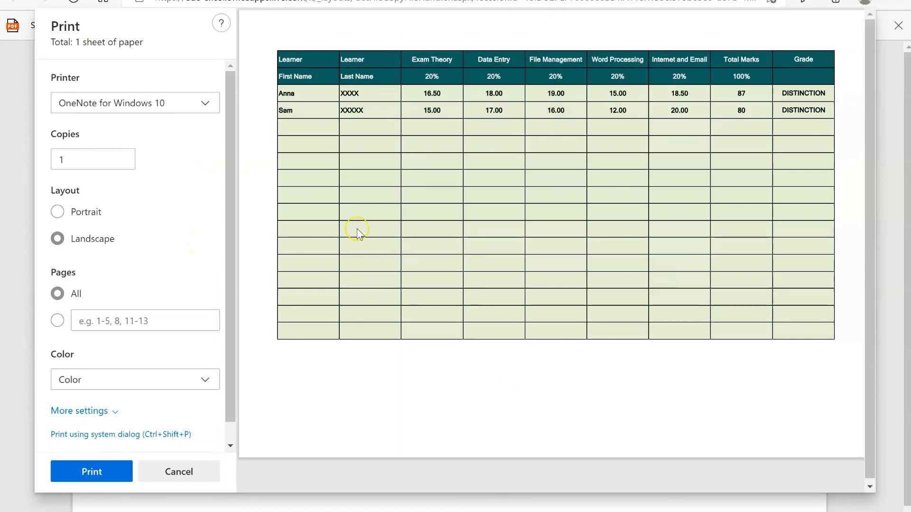
click(104, 475)
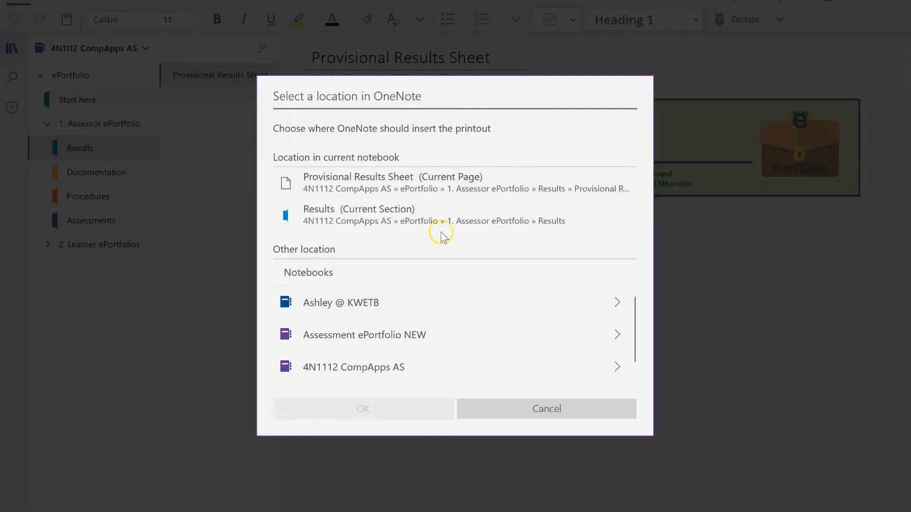
Insert the results sheet printout on the Provisional Results Sheet page and move it just below the Assessor Signature banner
click(460, 186)
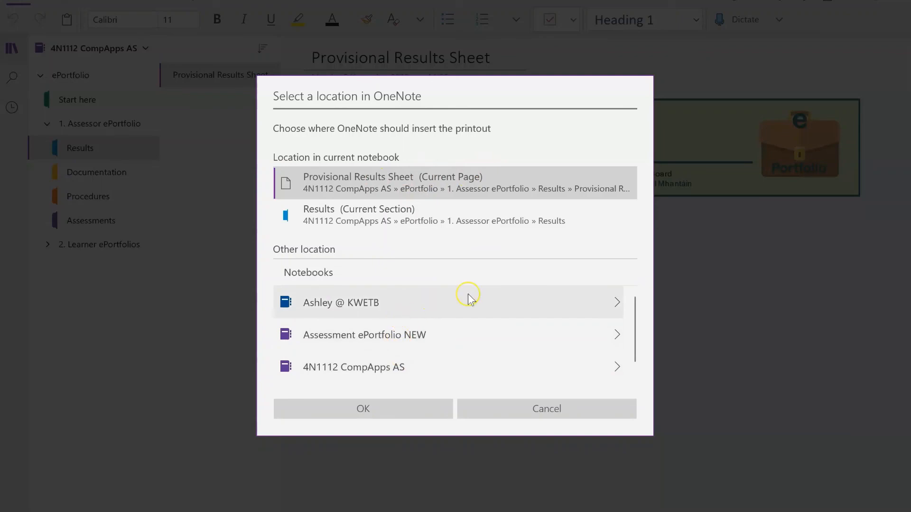
click(397, 408)
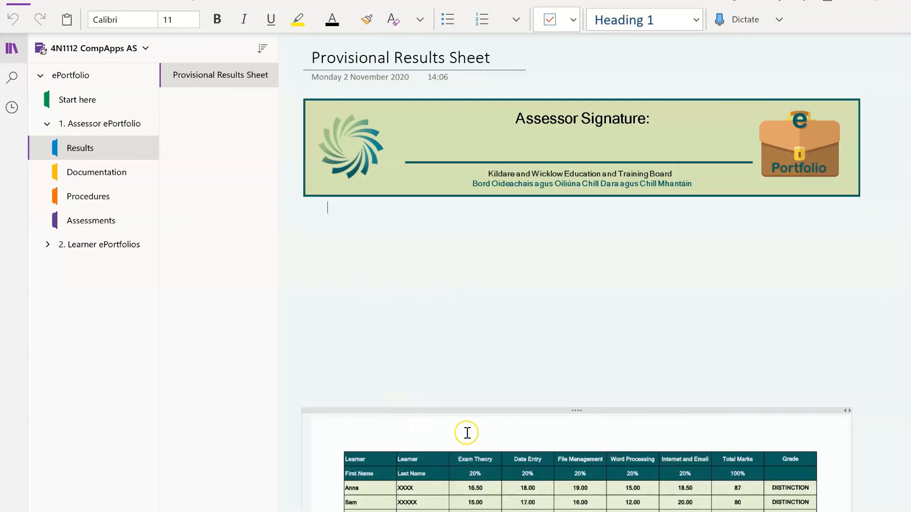
drag(573, 411, 572, 221)
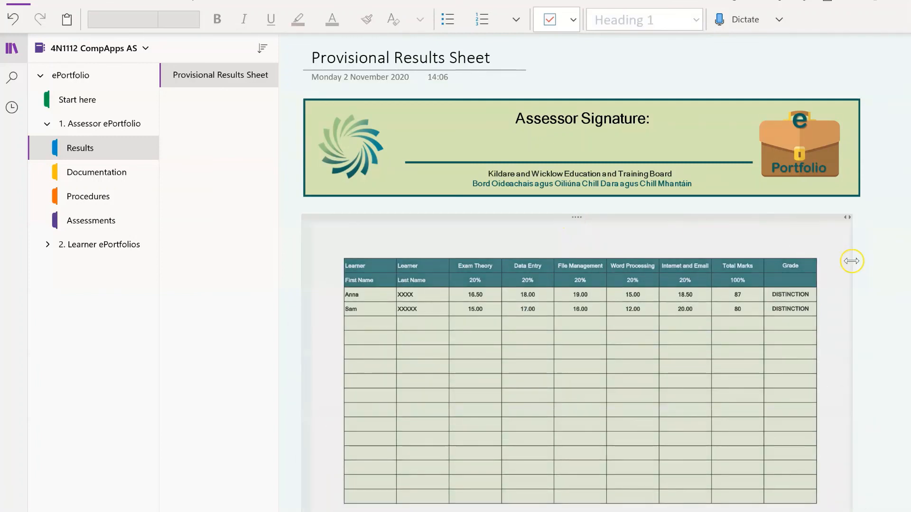
scroll(869, 258, down, 2)
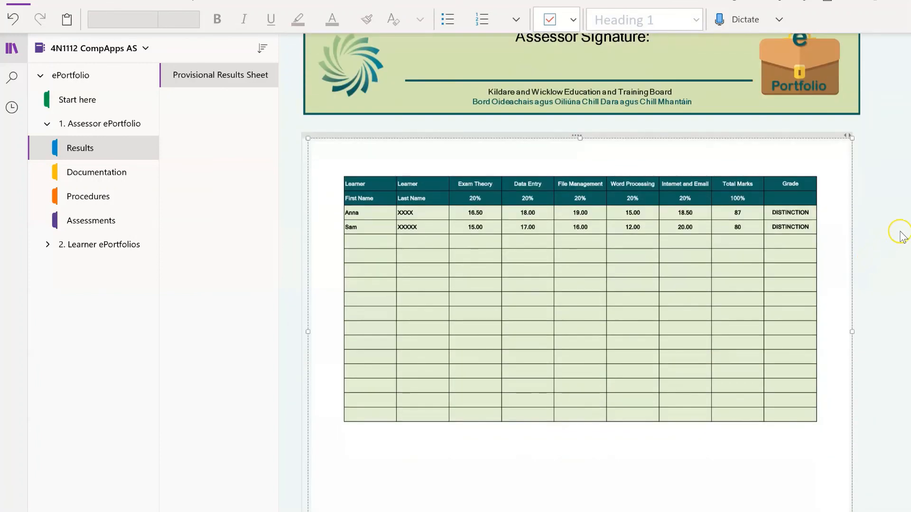